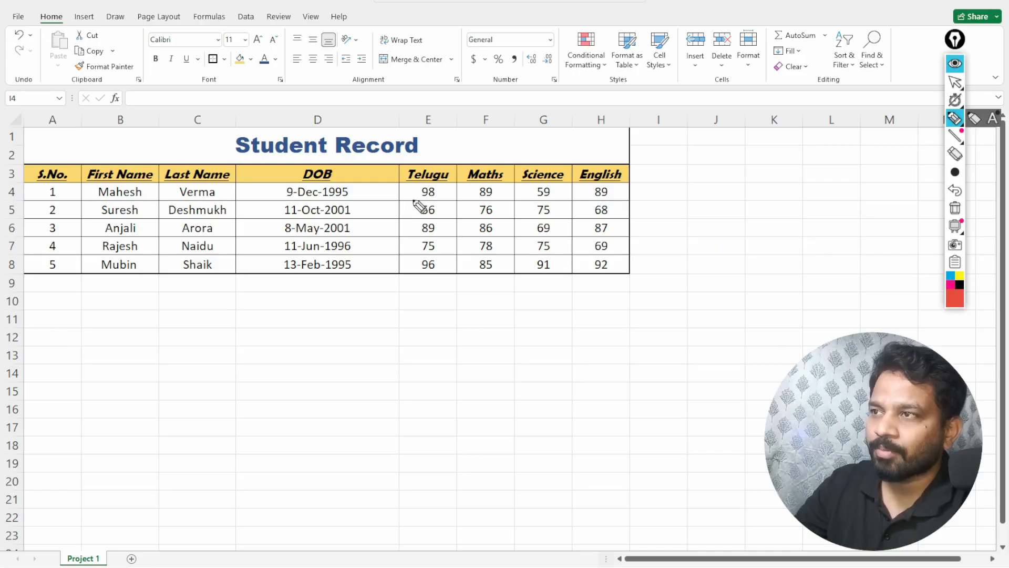
Mark the first student's subject scores and the name columns with red pen strokes, and hide the annotations.
drag(414, 201, 608, 205)
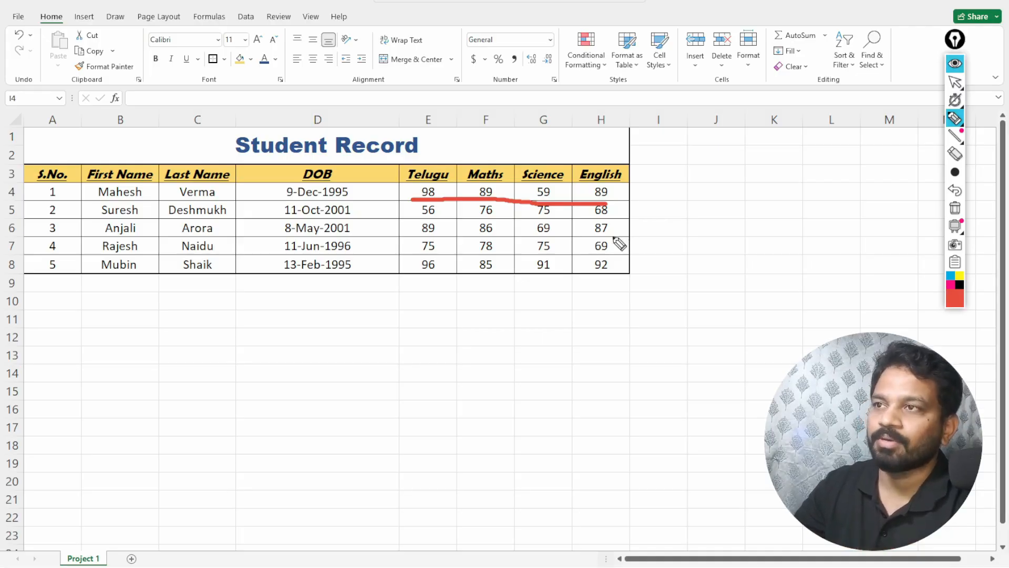
click(129, 198)
drag(219, 201, 247, 193)
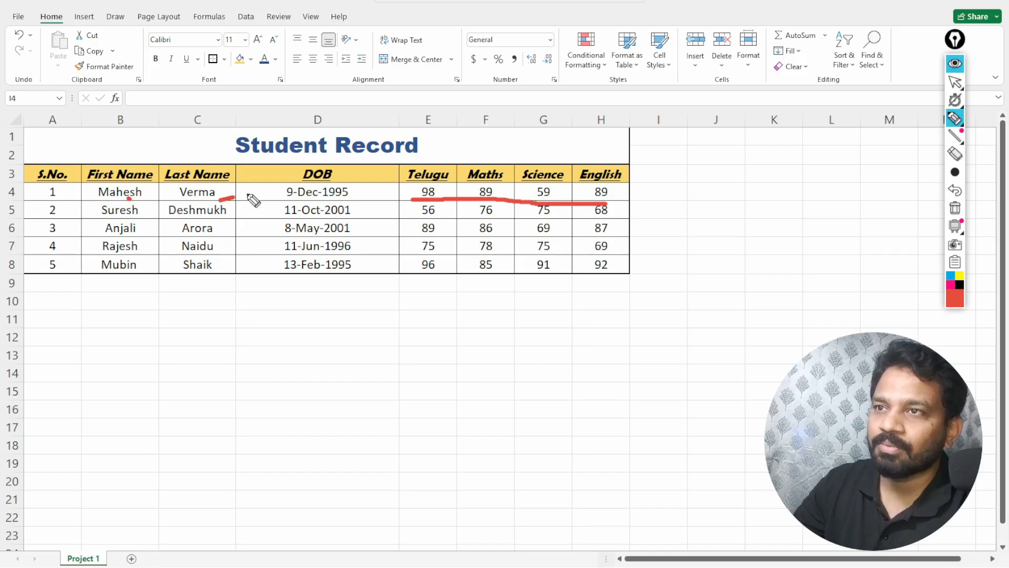
click(156, 201)
mouse_move(224, 152)
mouse_down()
mouse_move(117, 225)
mouse_move(254, 184)
mouse_move(234, 160)
mouse_up()
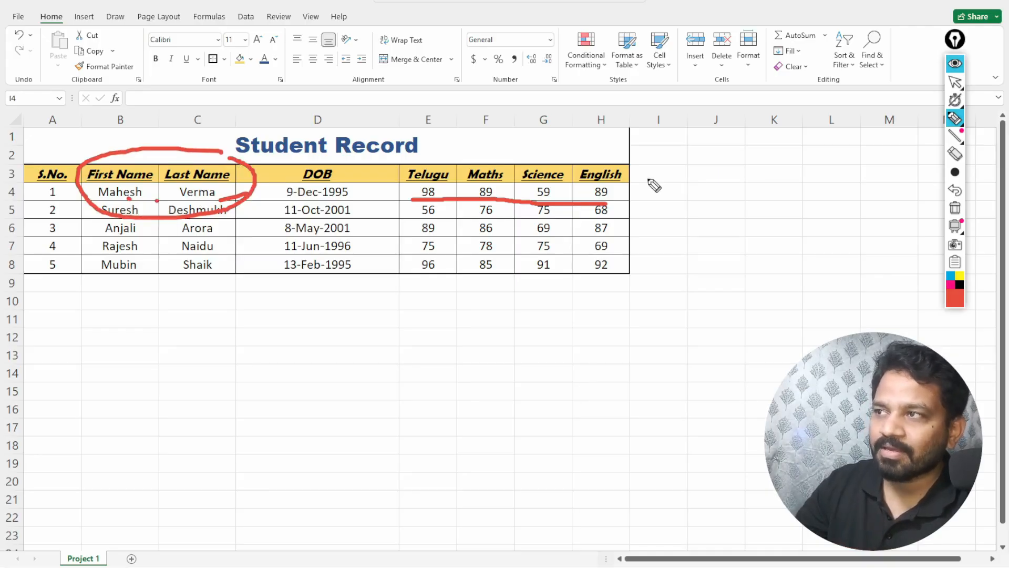
click(955, 64)
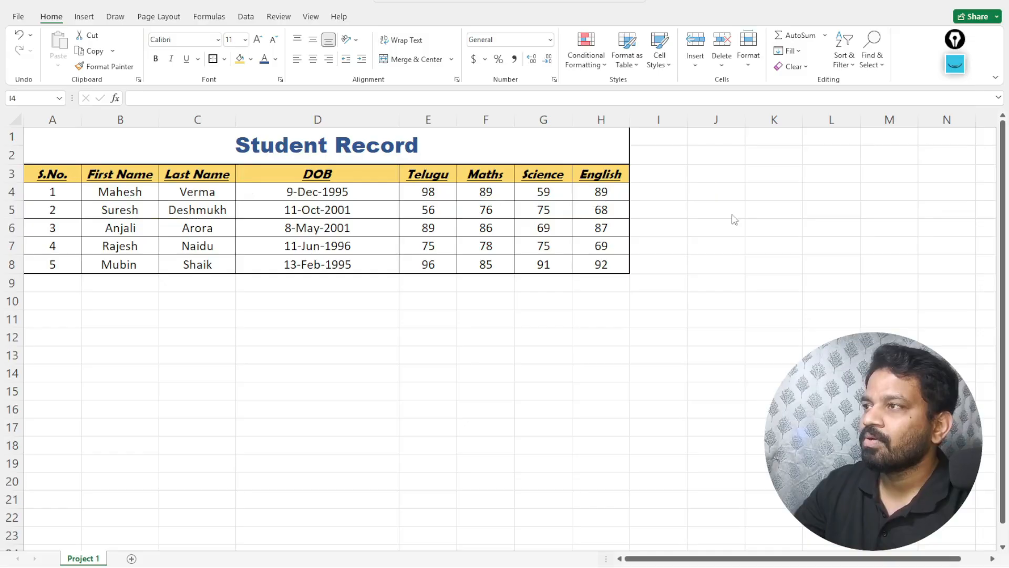
Add the heading Total Marks in cell I3, right after the English column.
click(652, 175)
click(651, 173)
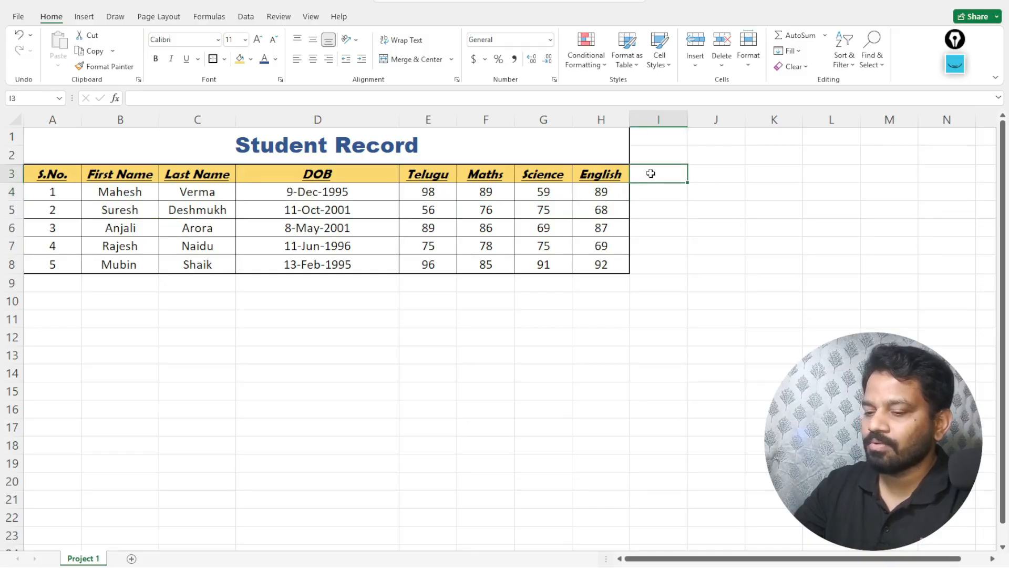
text(Tot)
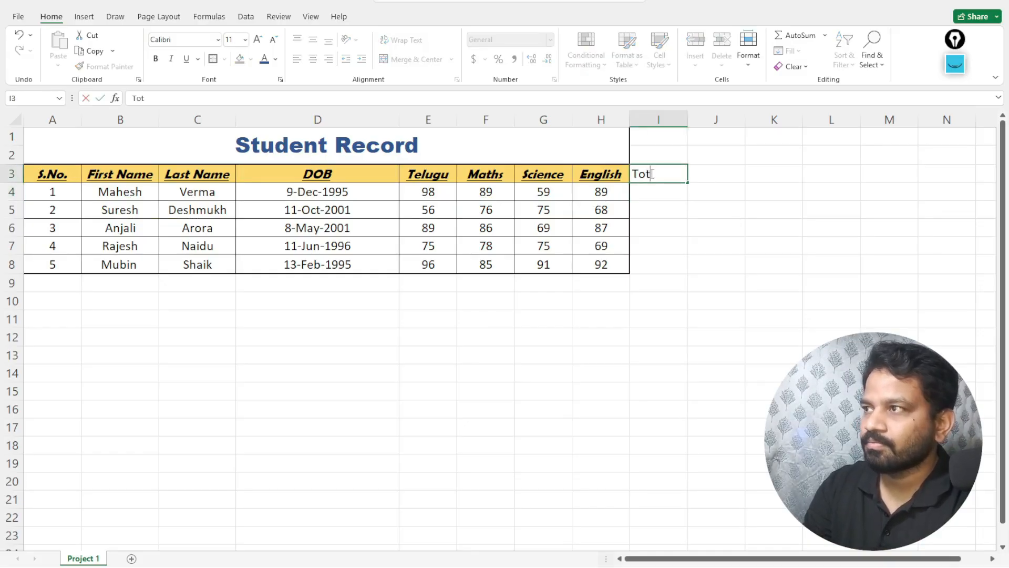
text(al Marks)
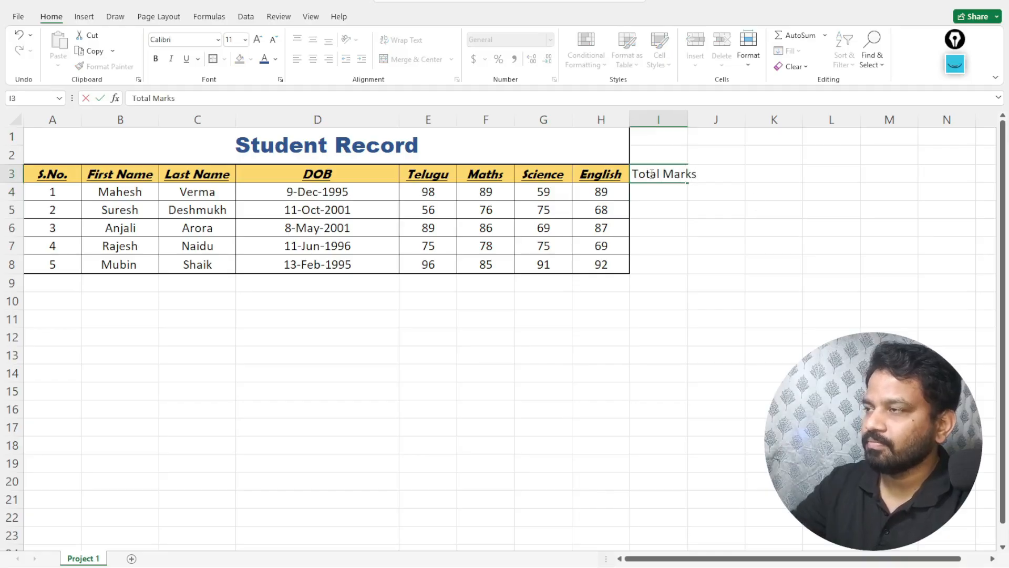
click(756, 207)
Add the headings Average in cell J3 and Full Name in cell K3.
click(726, 173)
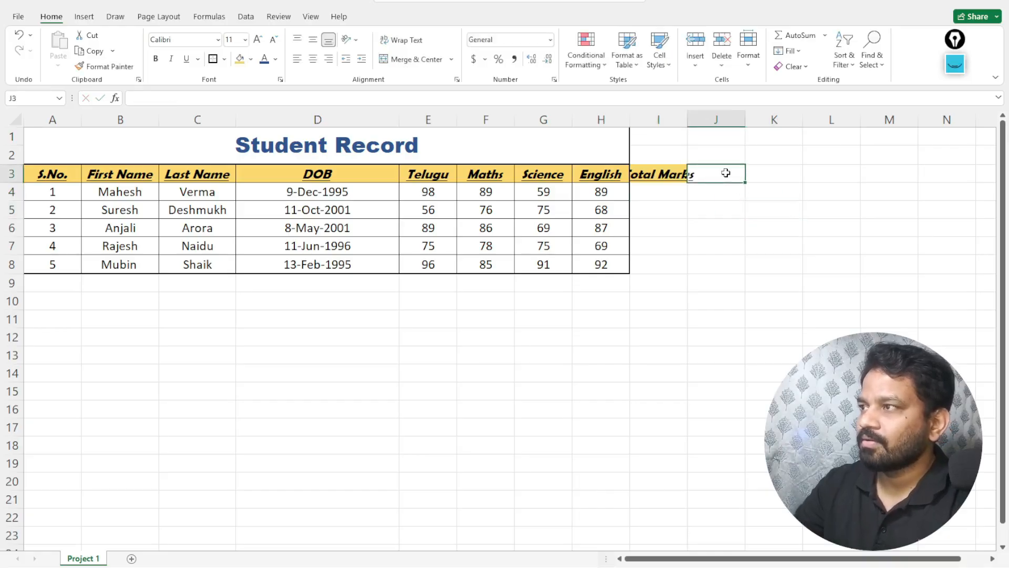
text(Avera)
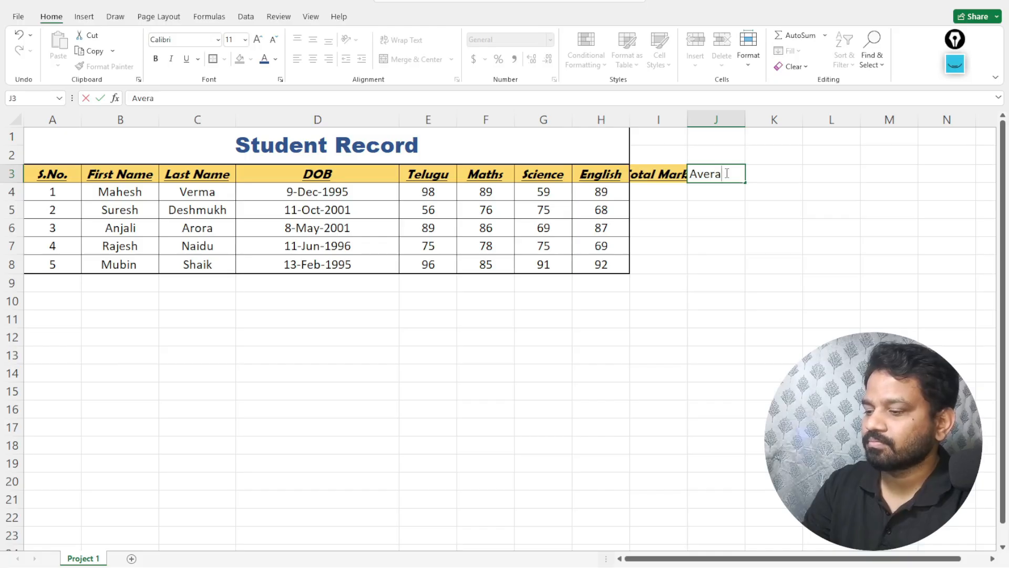
text(fge)
click(724, 227)
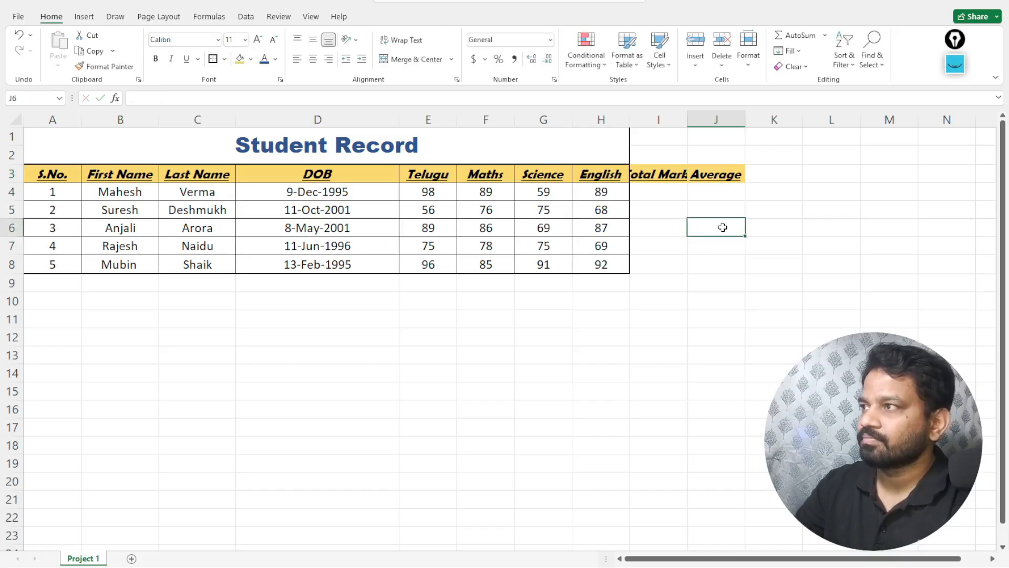
click(770, 178)
text(Full Name)
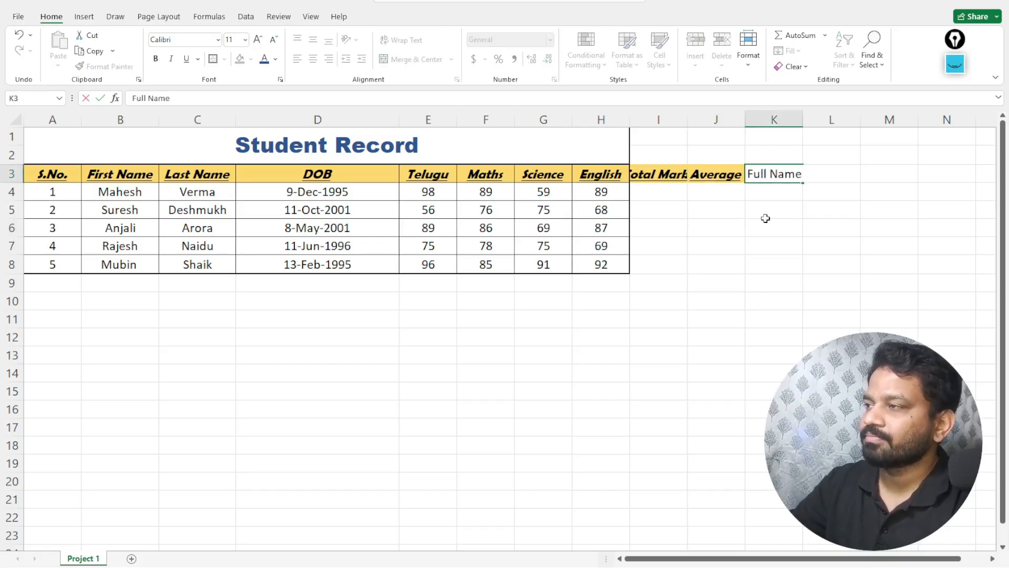
click(762, 295)
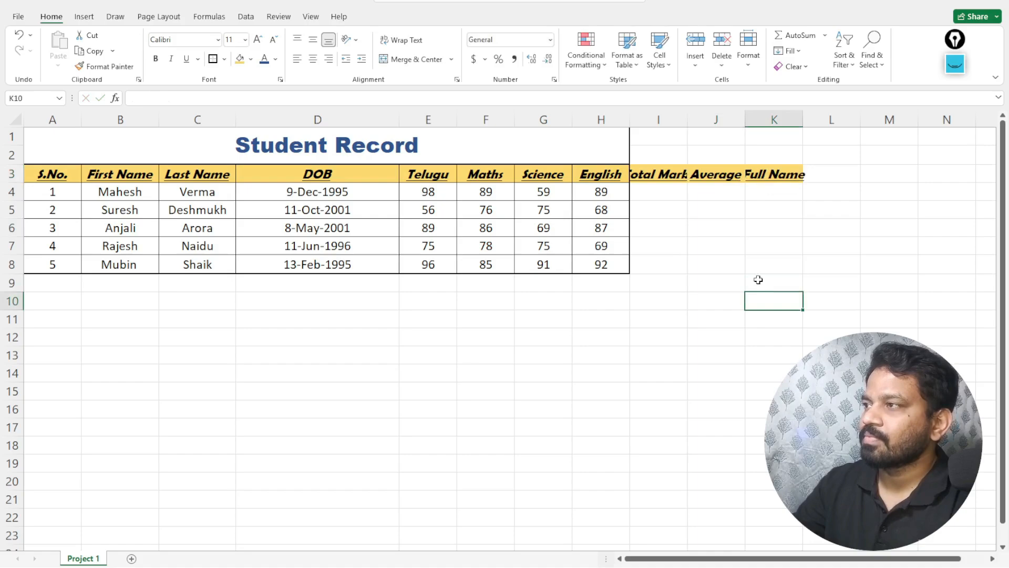
Autofit columns I, J and K to the width of their new headings.
click(654, 176)
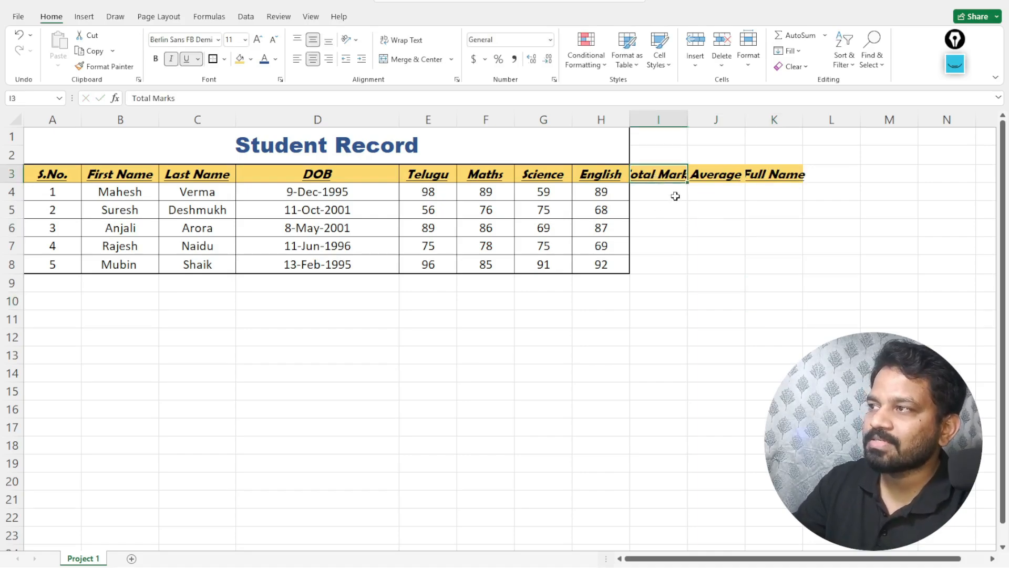
click(604, 176)
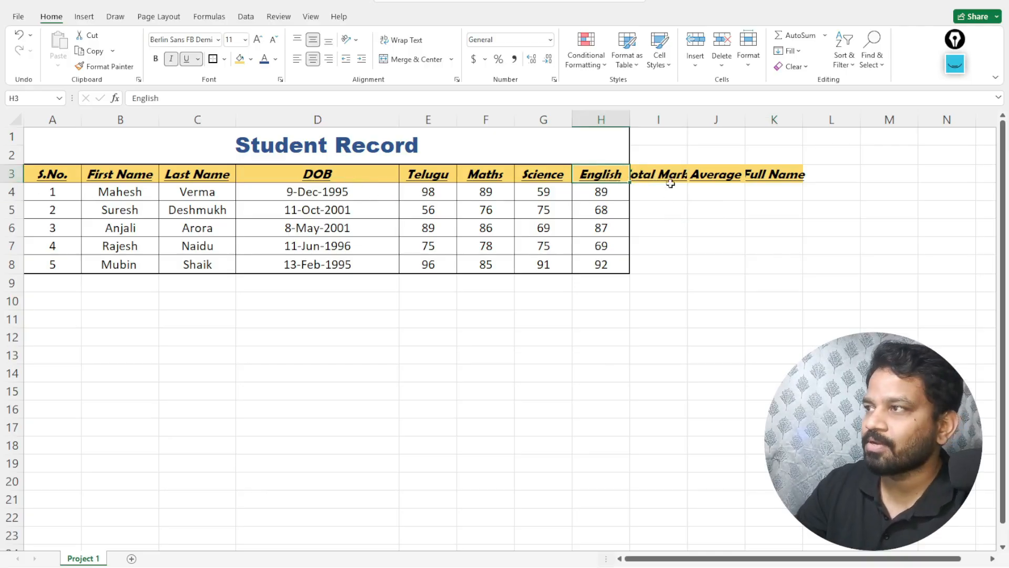
double_click(686, 116)
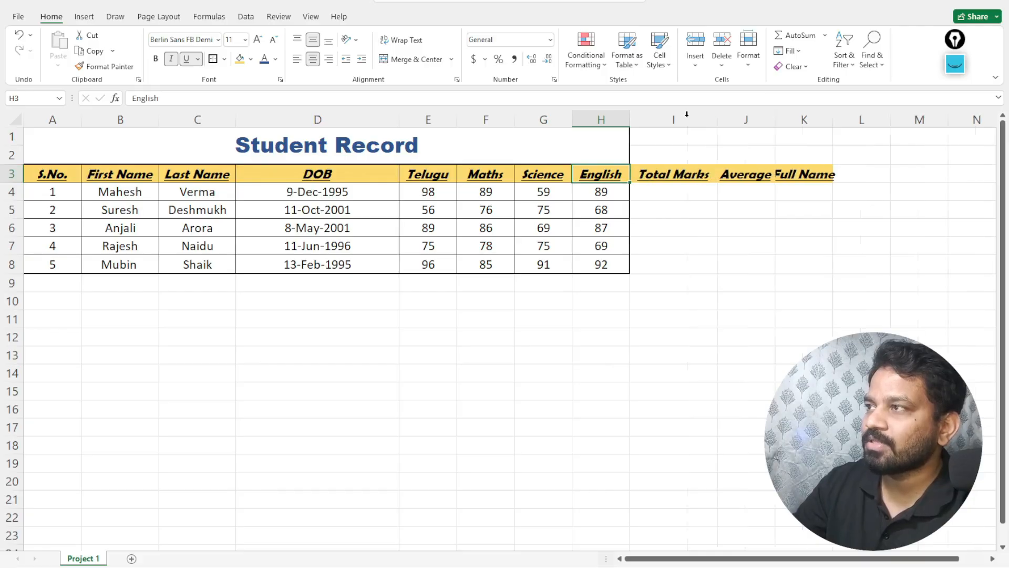
double_click(774, 119)
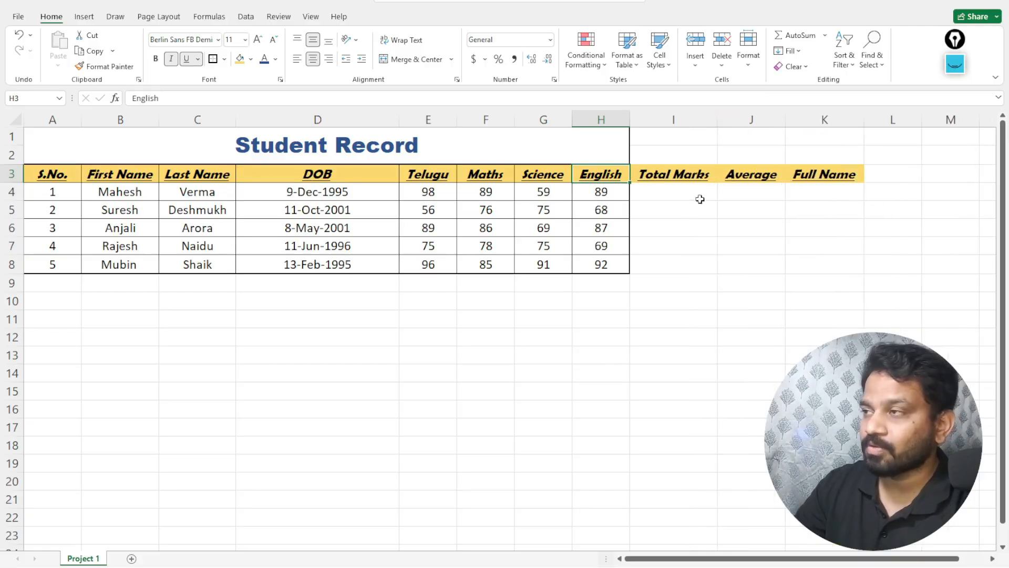
Apply Thick Outside Borders around the new columns' range I3:K8.
click(697, 169)
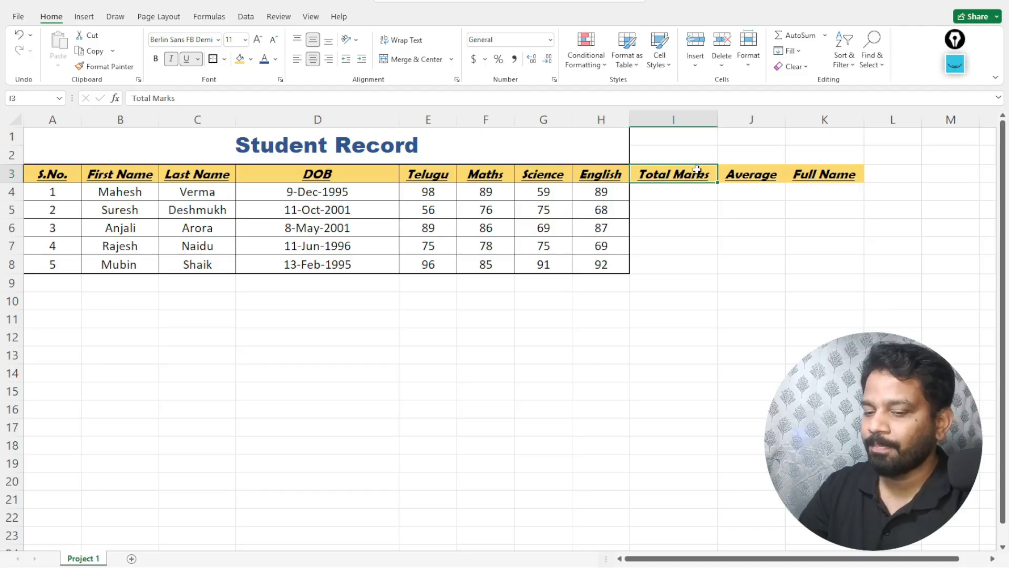
key(shift+Right)
key(shift+Right)
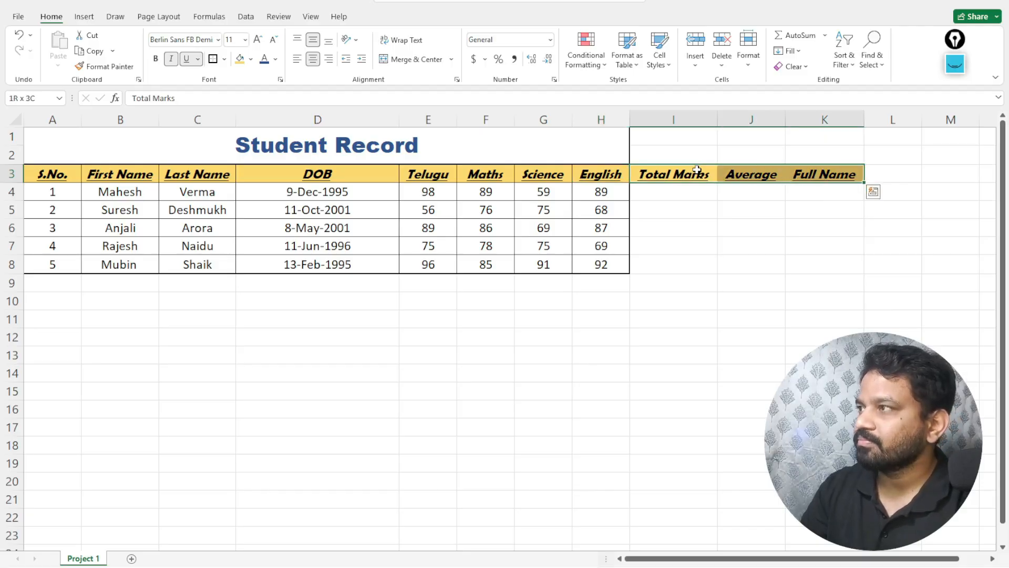
key(shift+Down)
key(shift+Down)
key(shift+Down)
key(shift+Down)
key(shift+Down)
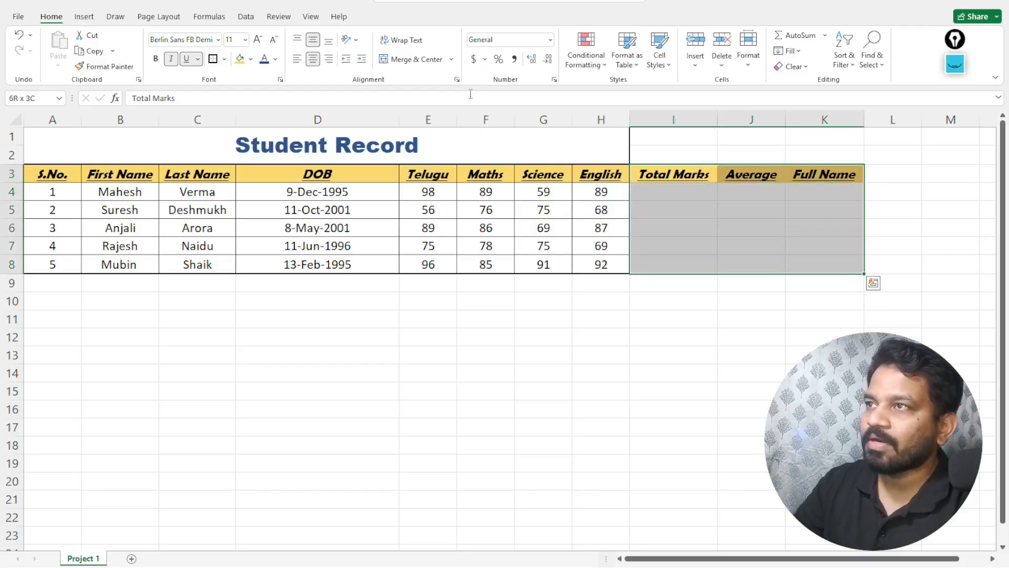
click(225, 59)
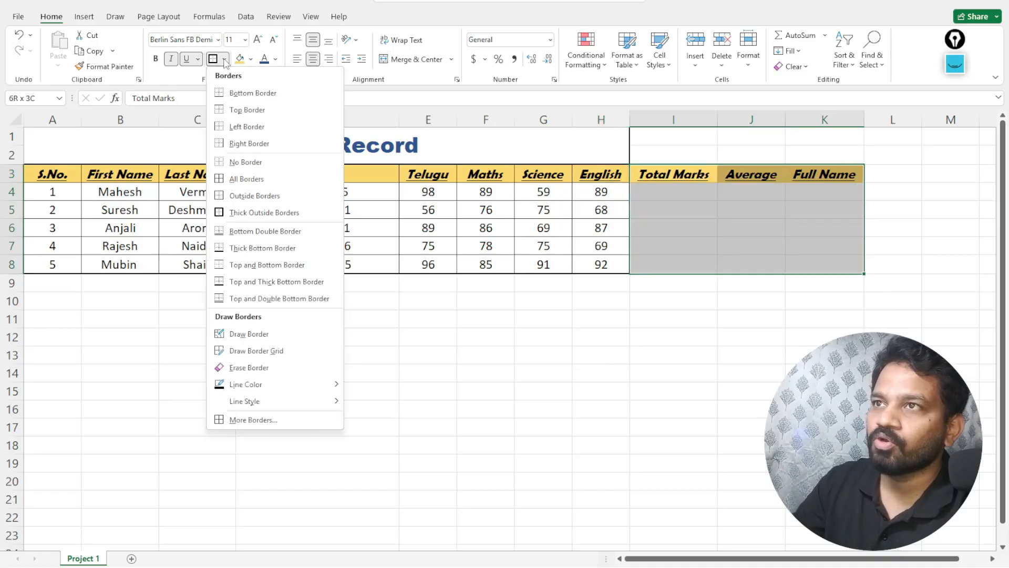
click(240, 214)
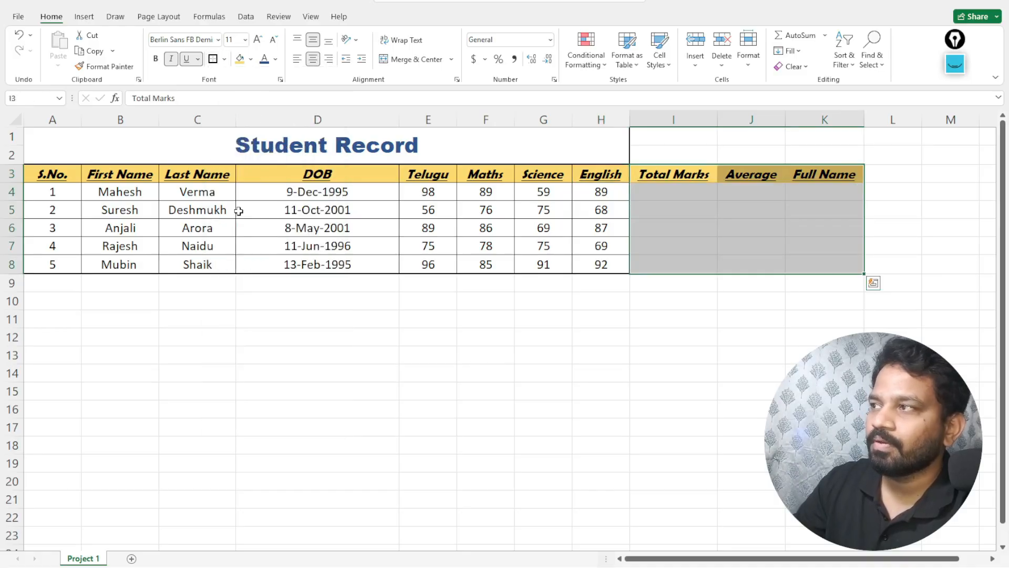
click(718, 369)
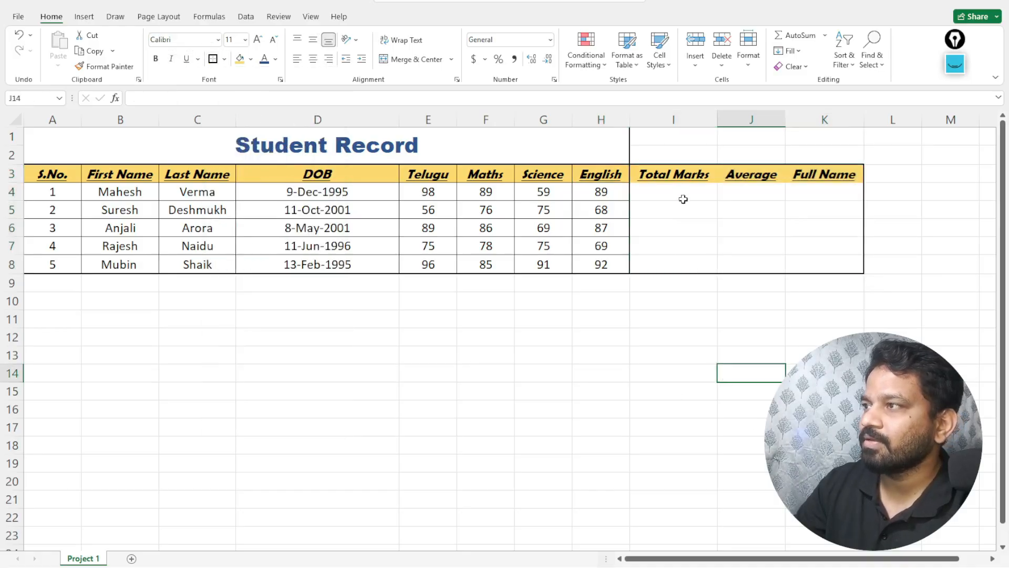
Apply All Borders to the Total Marks, Average and Full Name columns, range I3:K8.
click(673, 176)
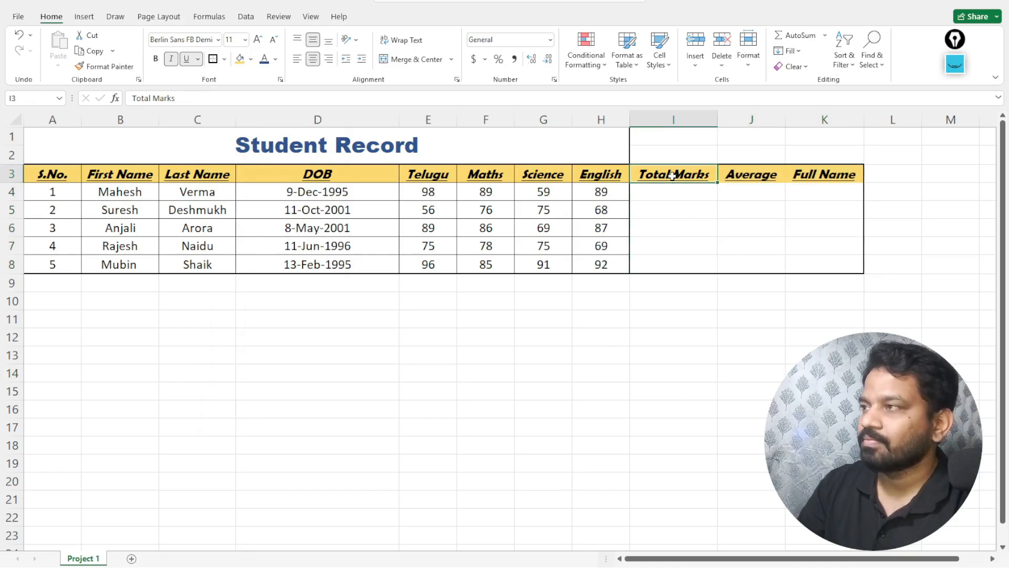
drag(673, 176, 828, 265)
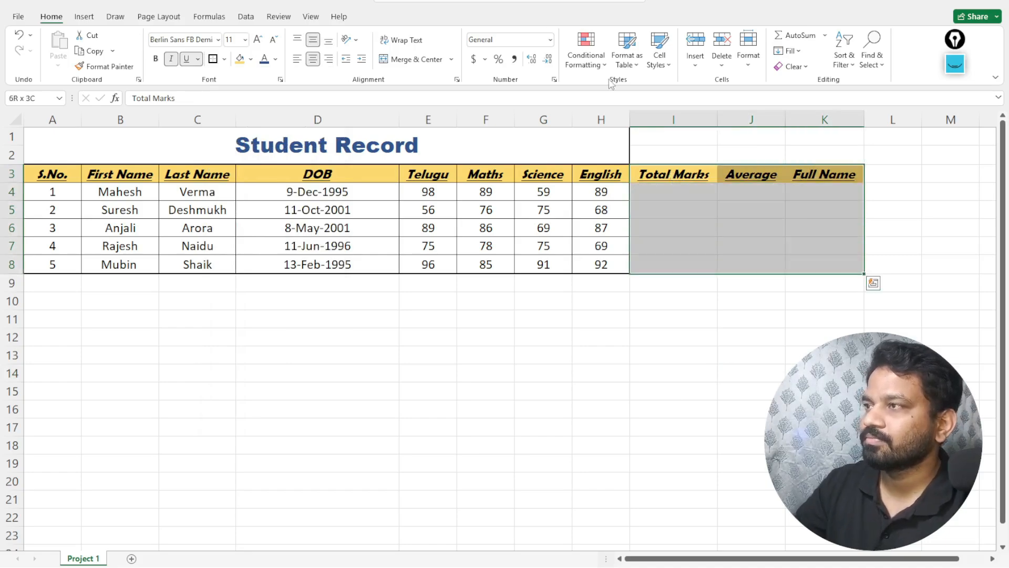
click(225, 59)
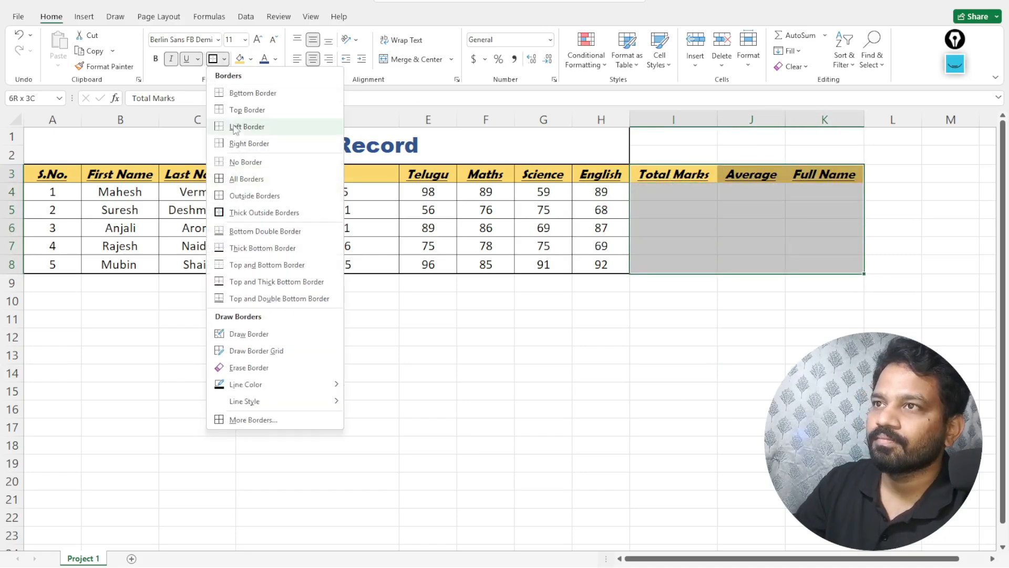
click(230, 179)
click(723, 389)
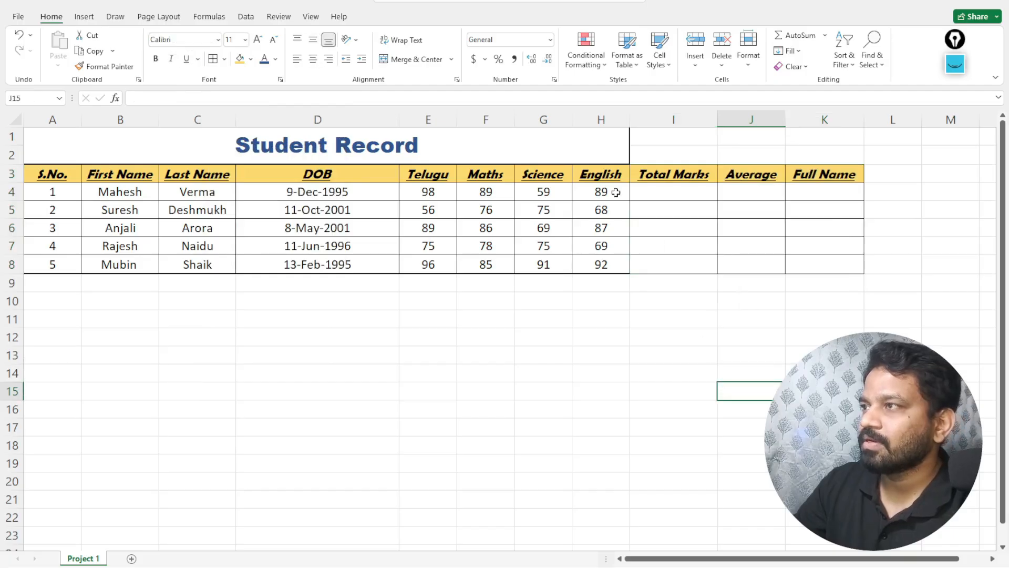
Extend the merged and centered Student Record title across A1:K2 so it spans the new columns.
click(497, 153)
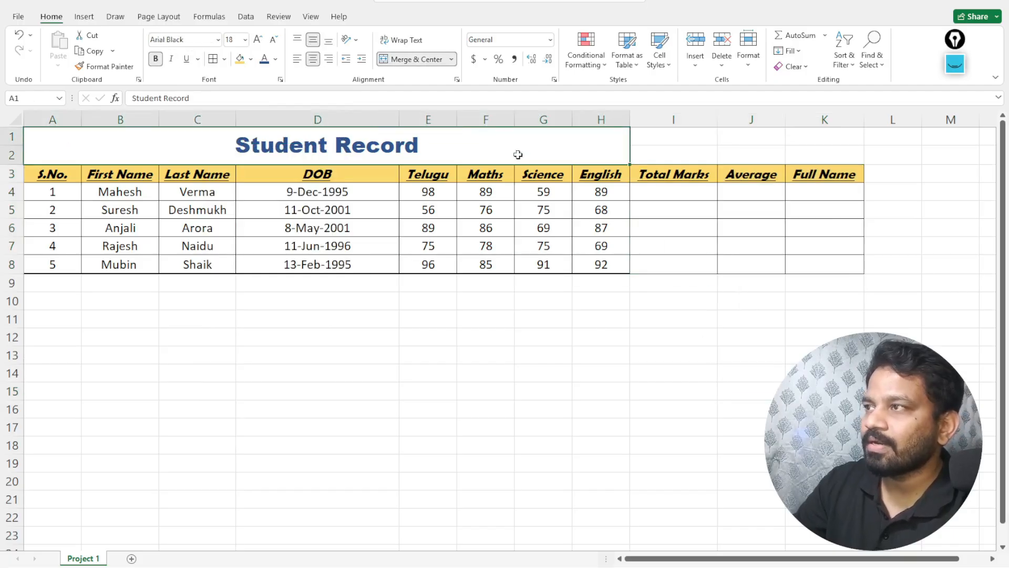
click(691, 136)
click(748, 140)
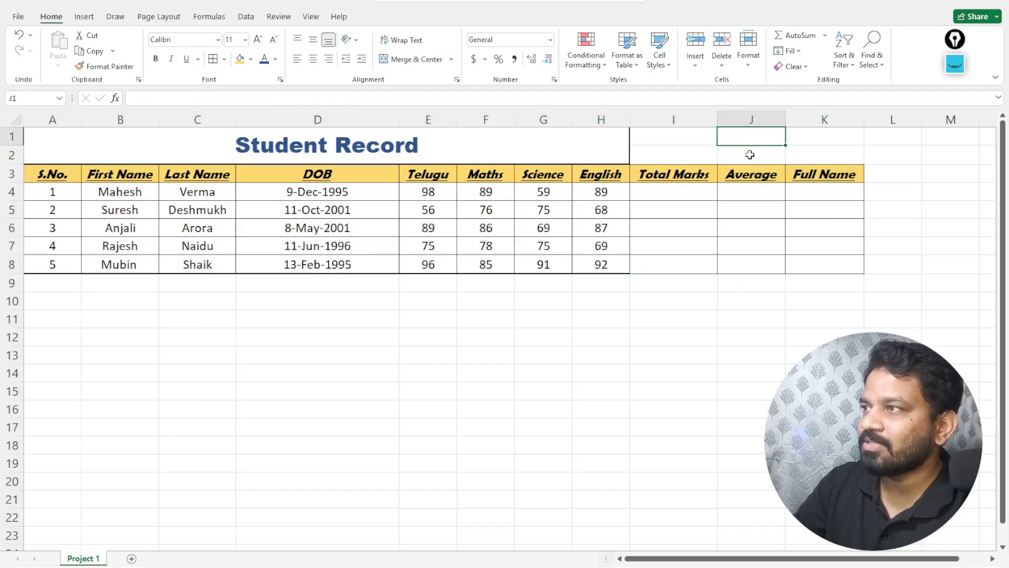
click(520, 158)
click(599, 336)
click(554, 159)
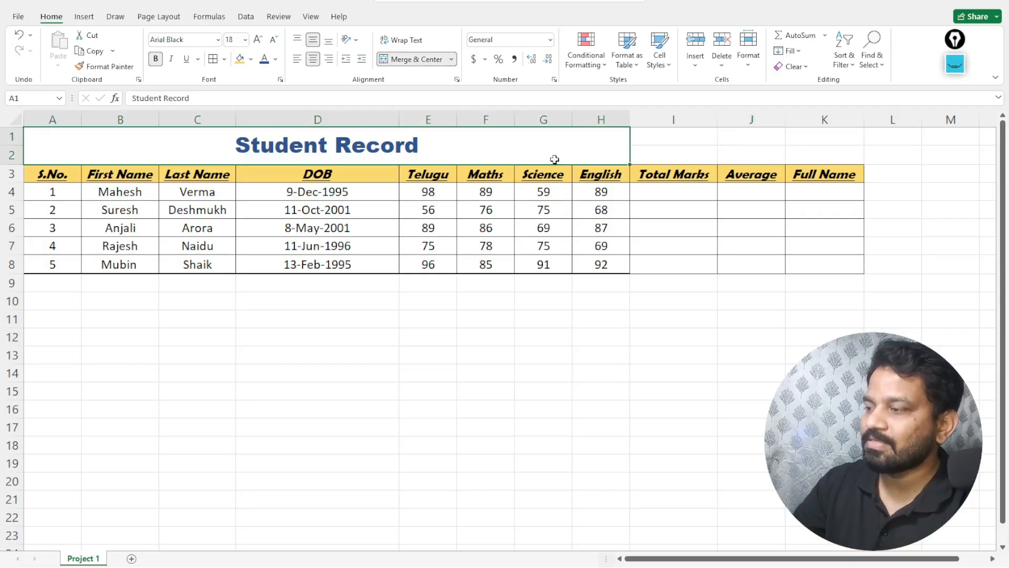
key(shift+Right)
key(shift+Right)
key(shift+Right)
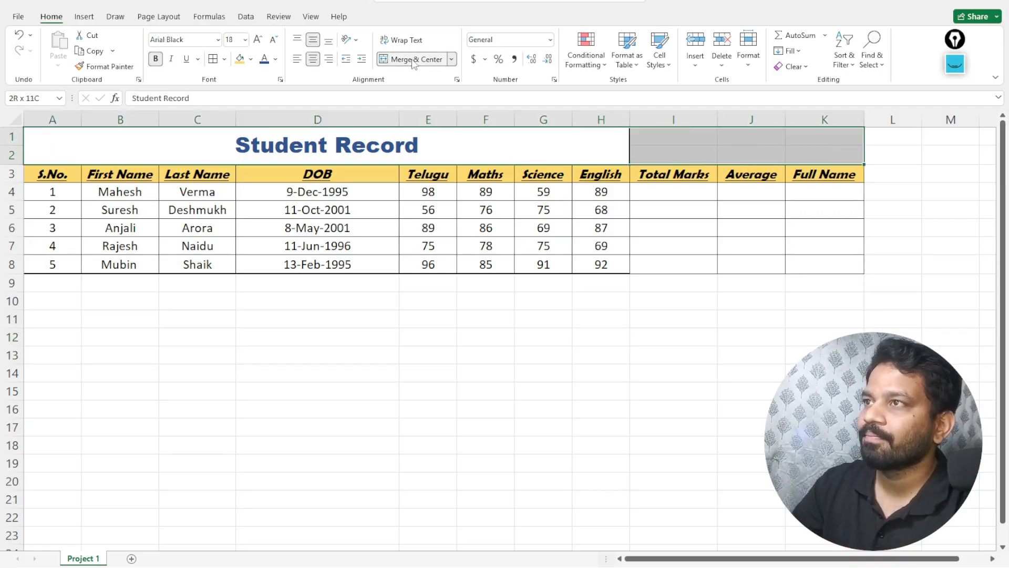
click(413, 61)
click(414, 61)
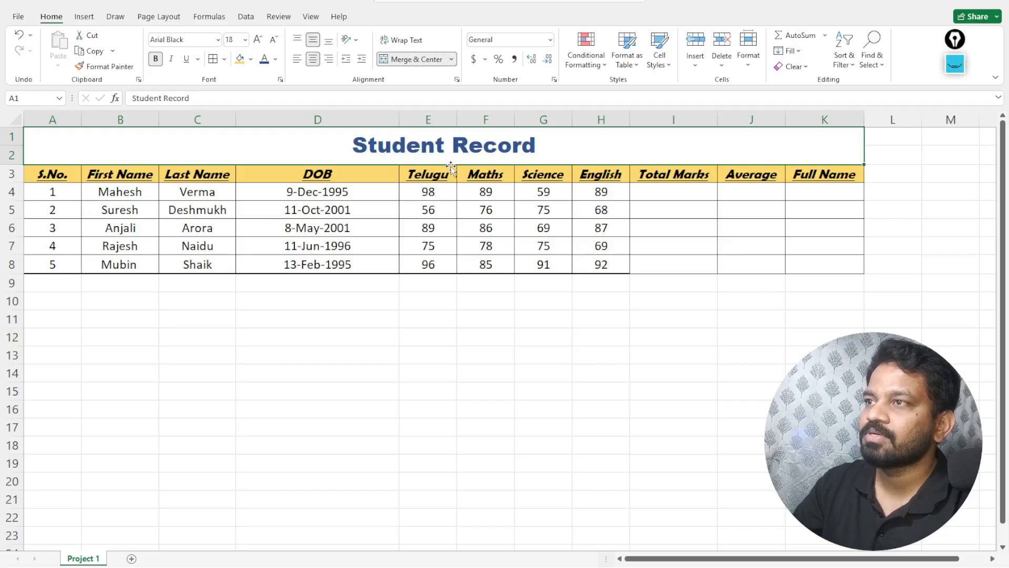
Apply Thick Outside Borders to the merged Student Record title cell.
click(597, 478)
click(465, 158)
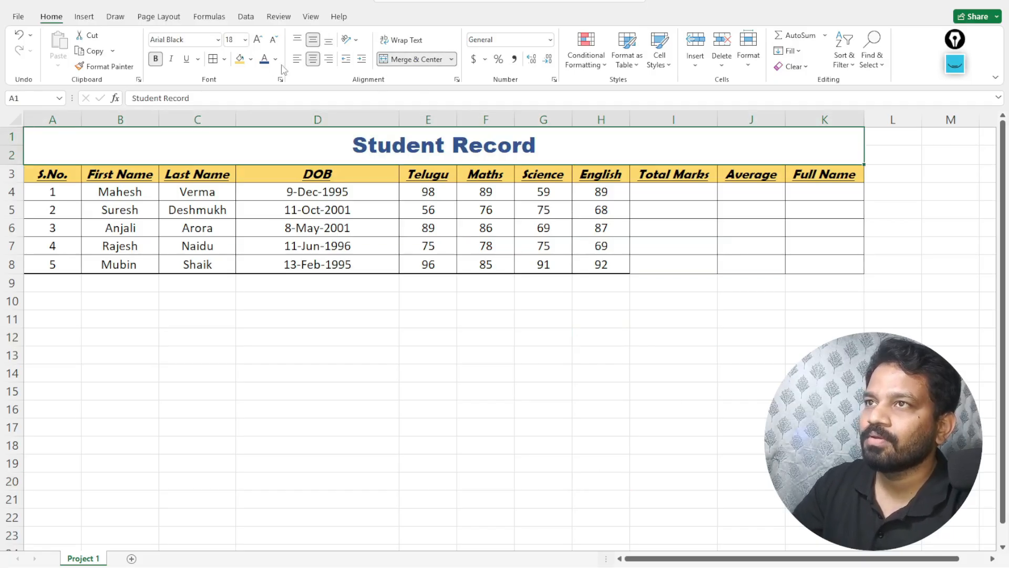
click(225, 60)
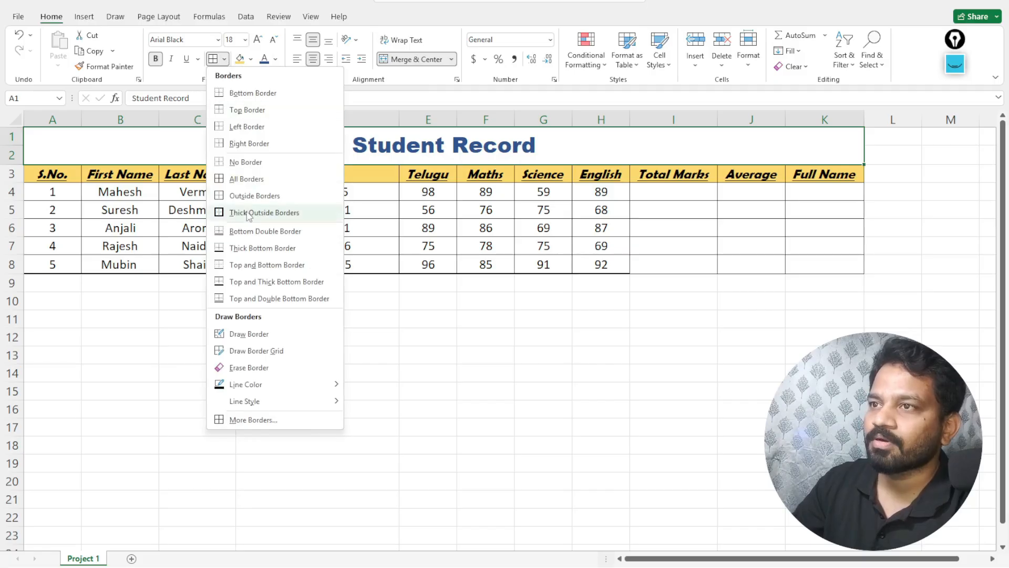
click(265, 212)
click(410, 370)
click(611, 387)
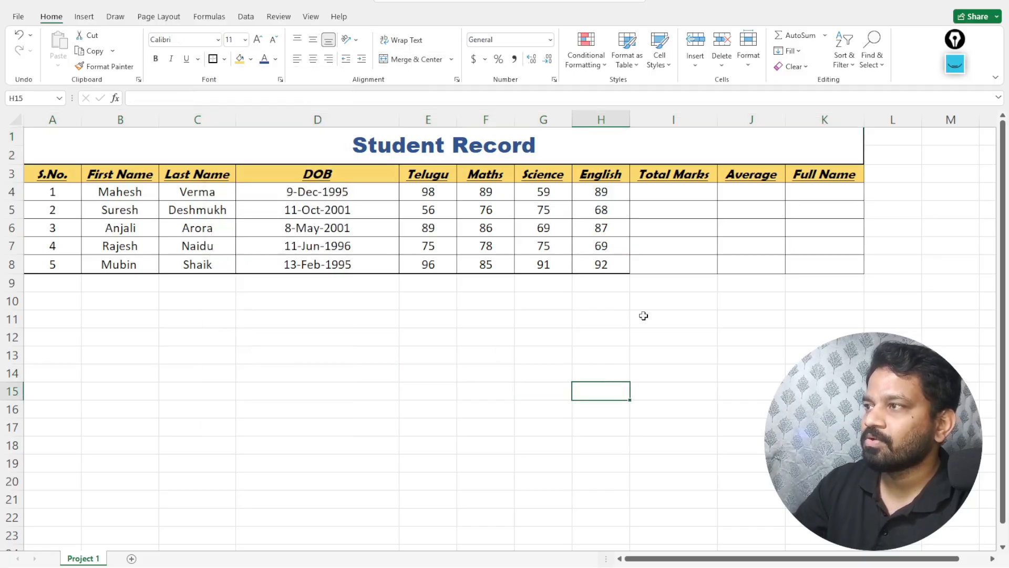
Select the first student's four subject marks, E4:H4, to review what the total must cover.
click(660, 194)
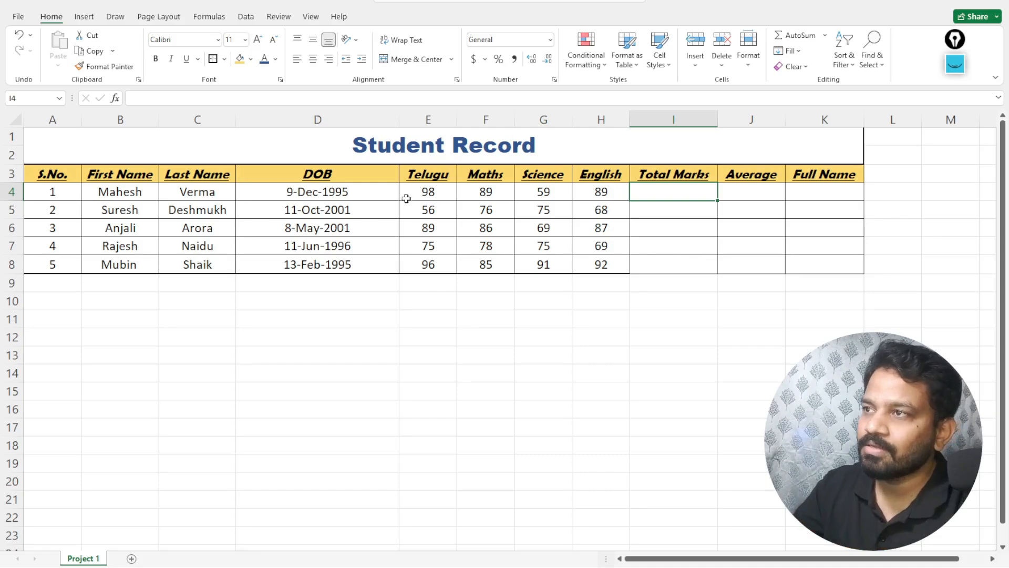
click(427, 194)
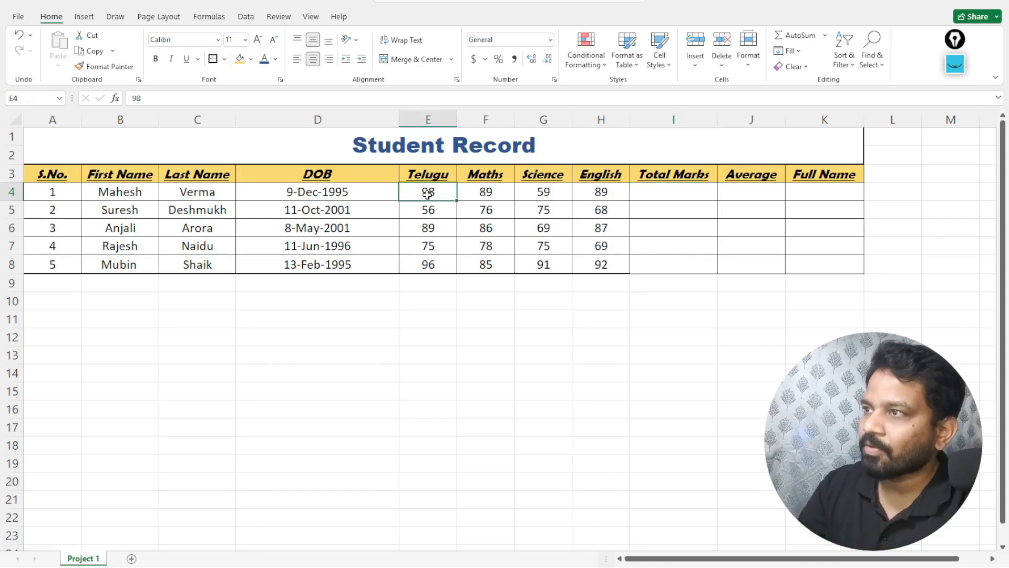
key(shift+Right)
key(shift+Right)
key(shift+Right)
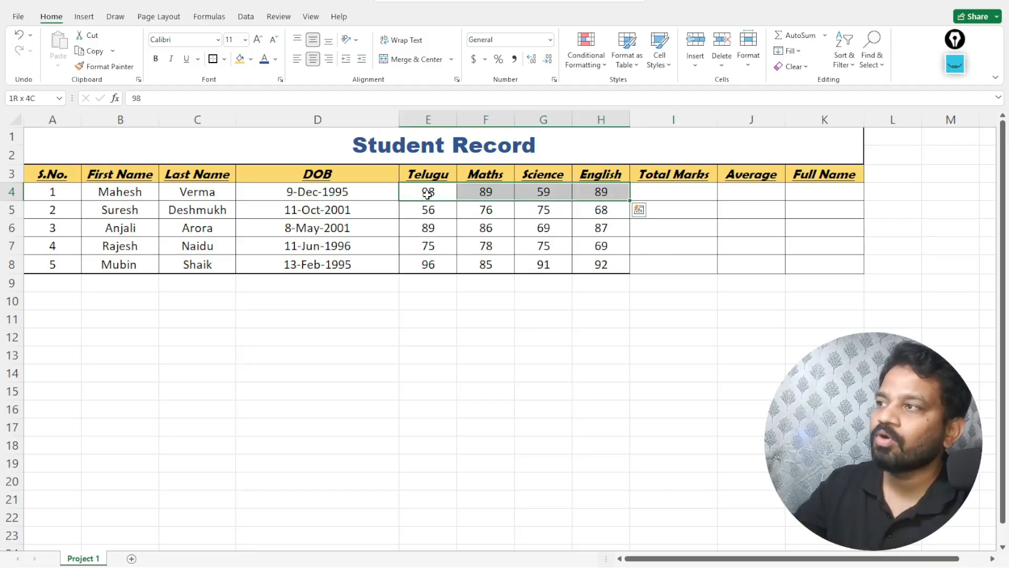
Enter the formula =SUM(E4:H4) in I4 to total the first student's subject marks.
click(657, 191)
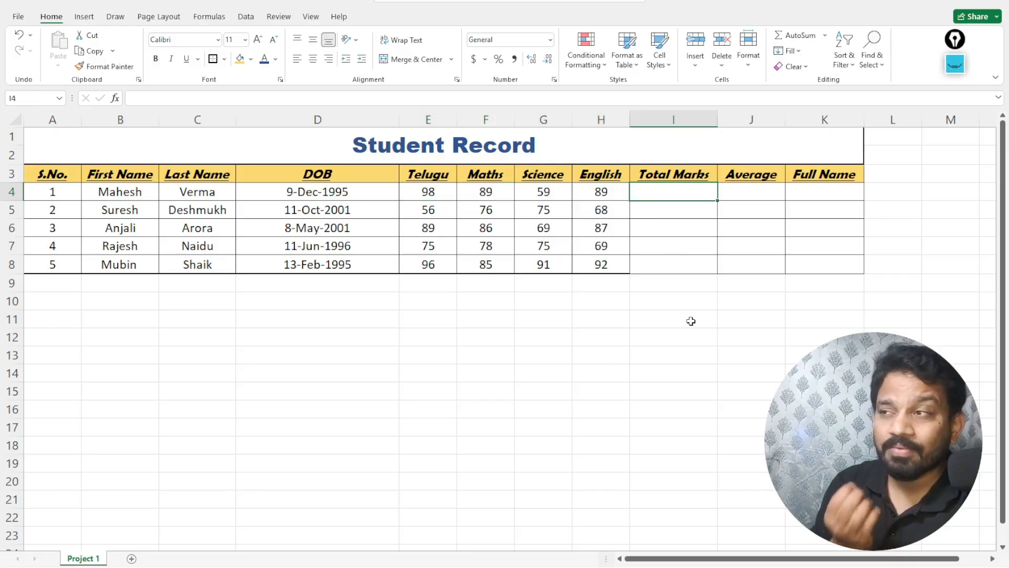
text(=)
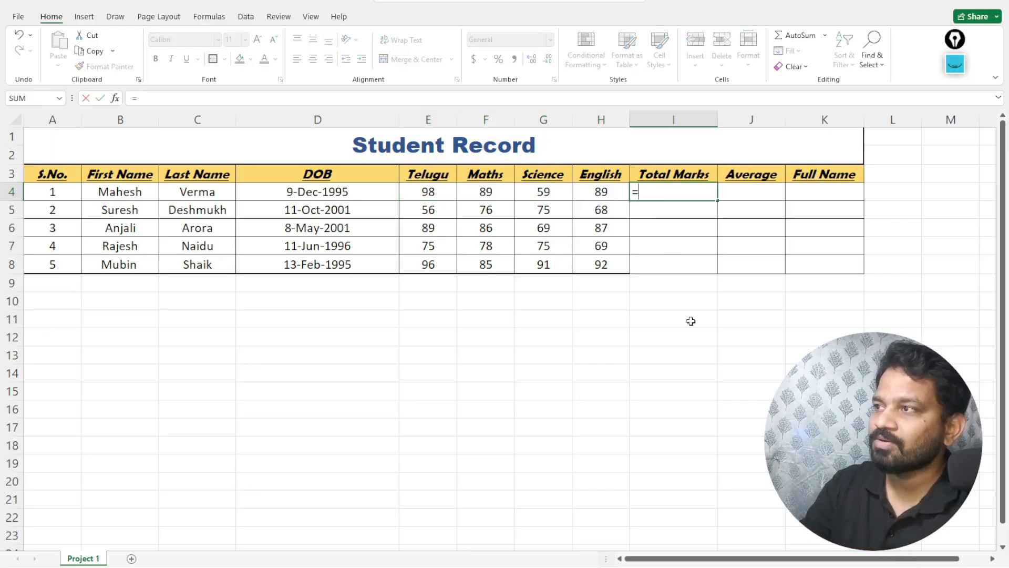
text(su)
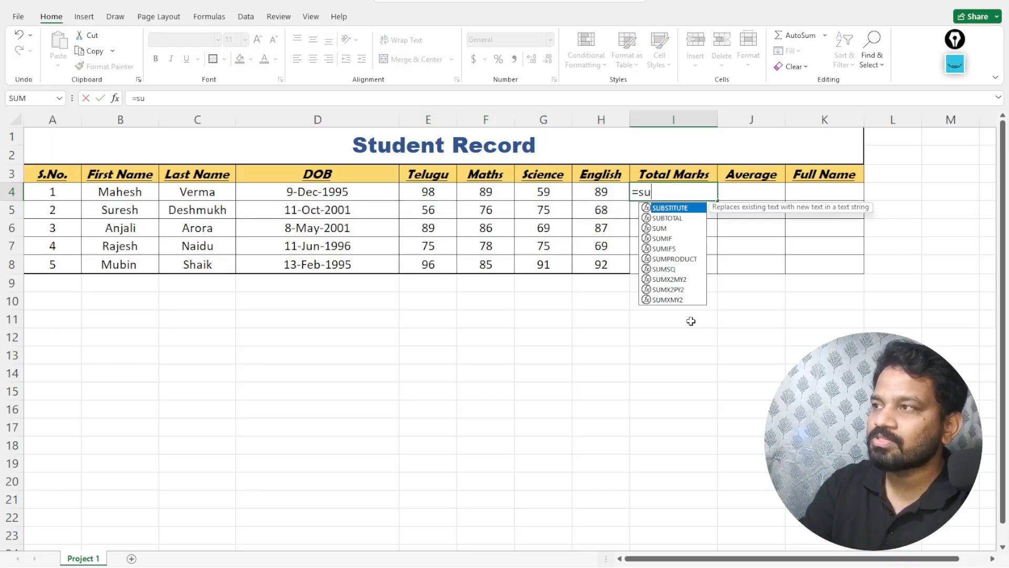
text(m)
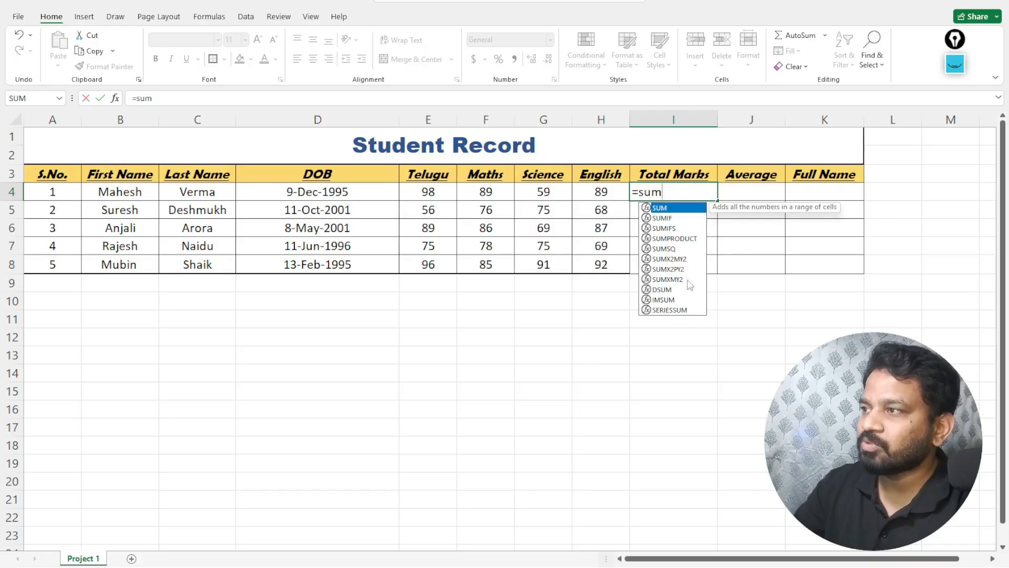
double_click(660, 208)
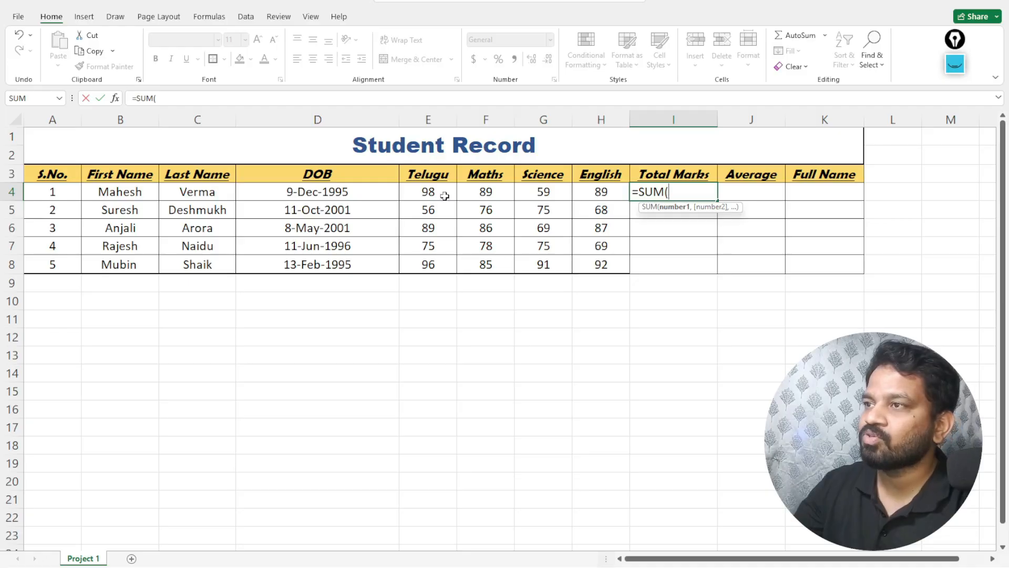
click(426, 193)
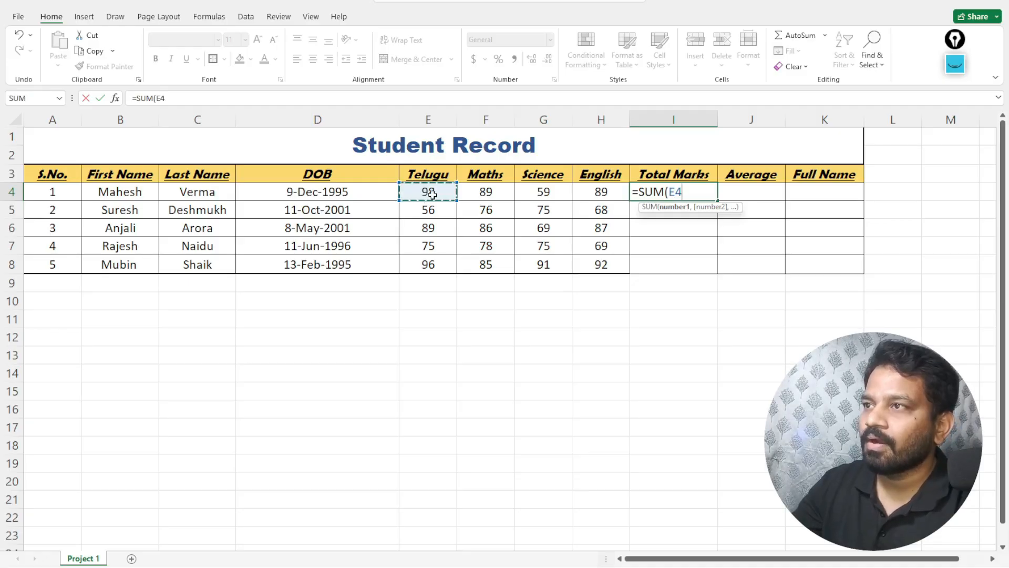
click(432, 195)
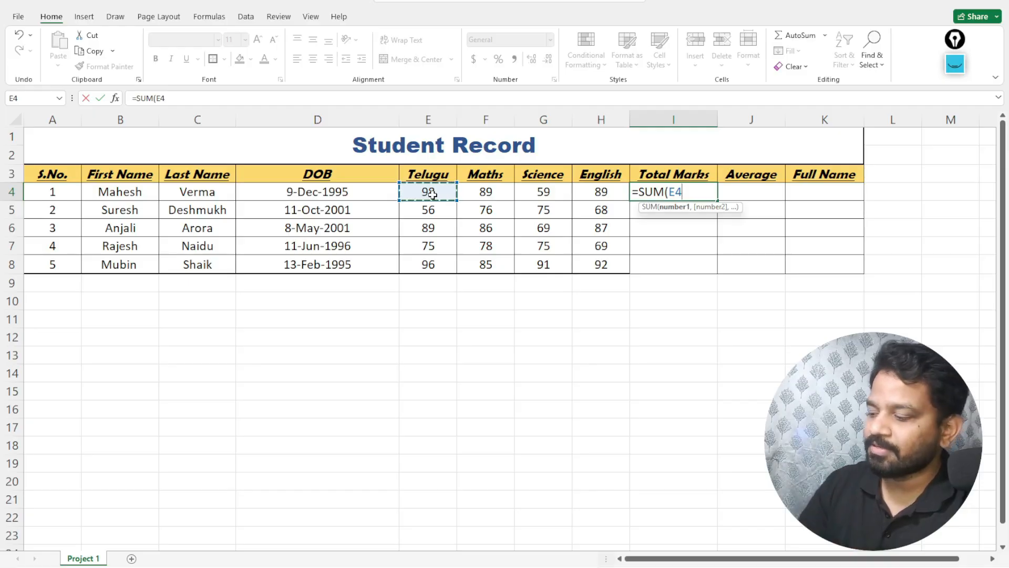
key(shift+Right)
key(shift+Right)
key(shift+Right)
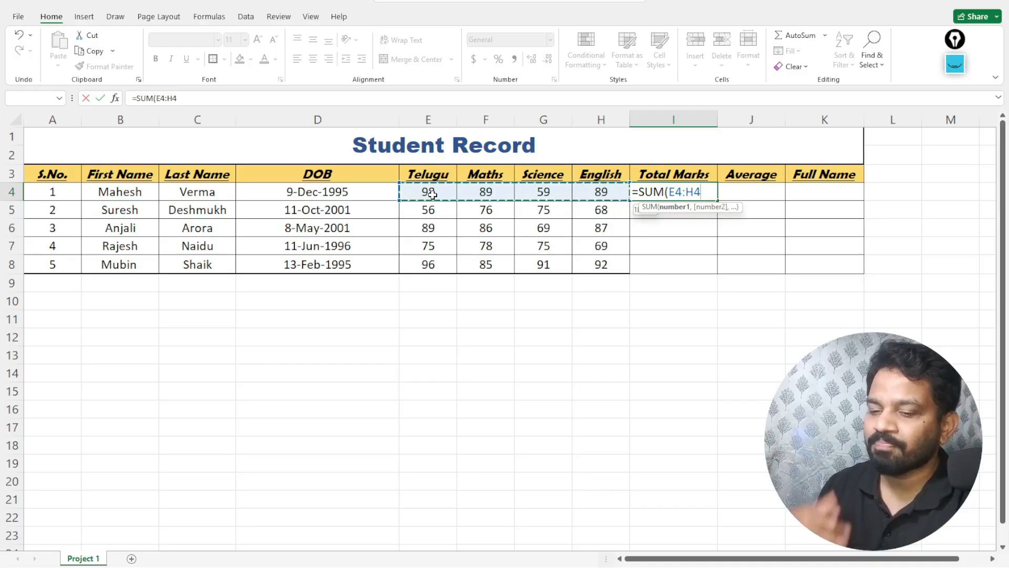
text())
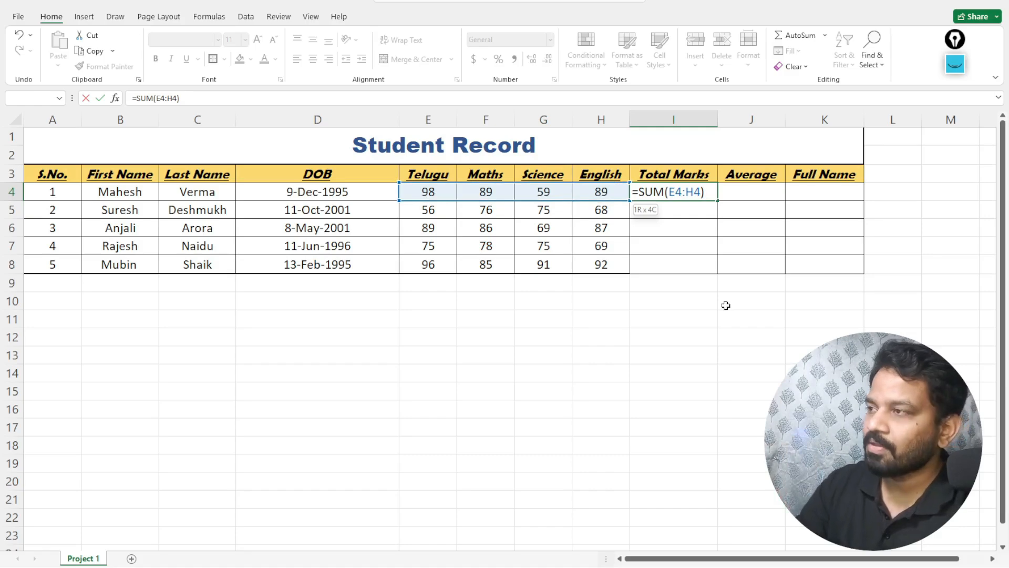
key(Return)
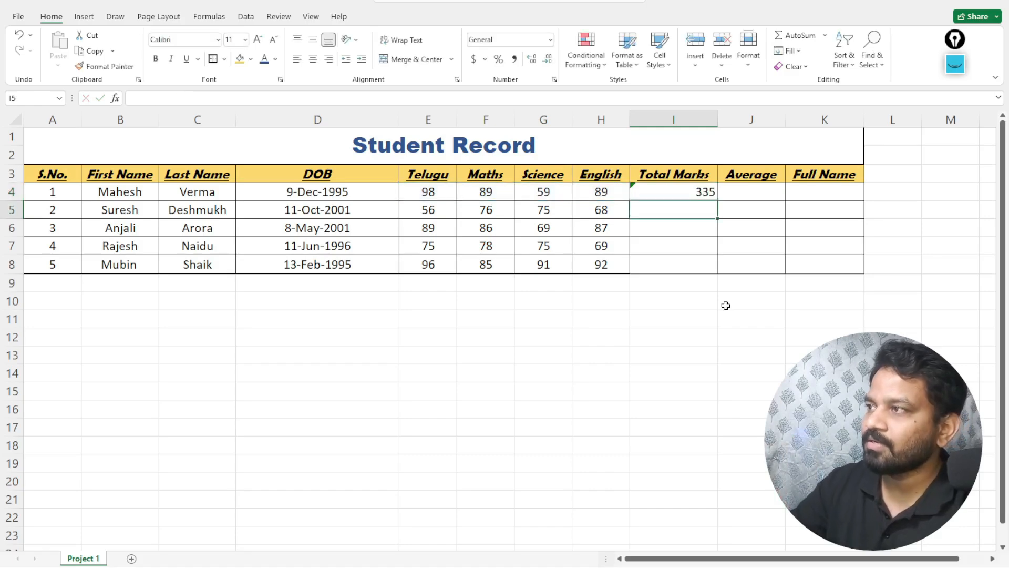
Rewrite the Total Marks formula in I4 with separate cell references as =SUM(E4,F4,G4,H4).
click(701, 195)
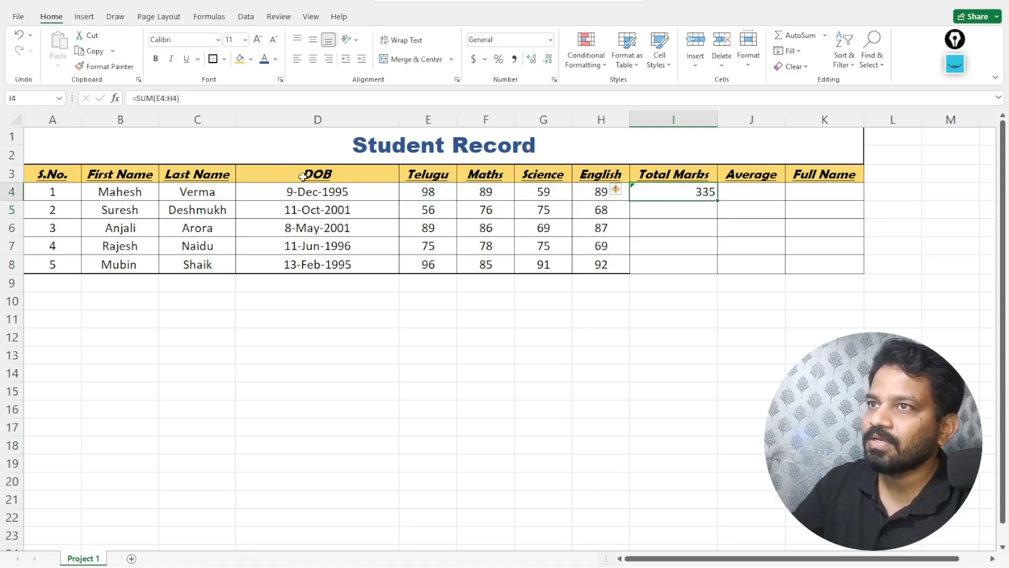
drag(184, 98, 153, 97)
click(673, 192)
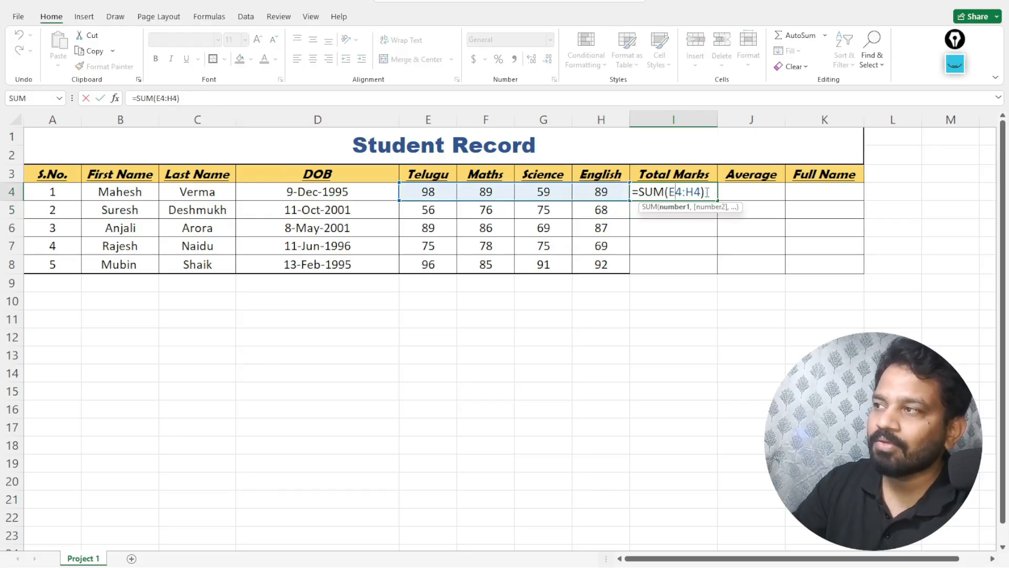
click(707, 192)
key(BackSpace)
key(BackSpace)
key(BackSpace)
key(BackSpace)
key(BackSpace)
key(BackSpace)
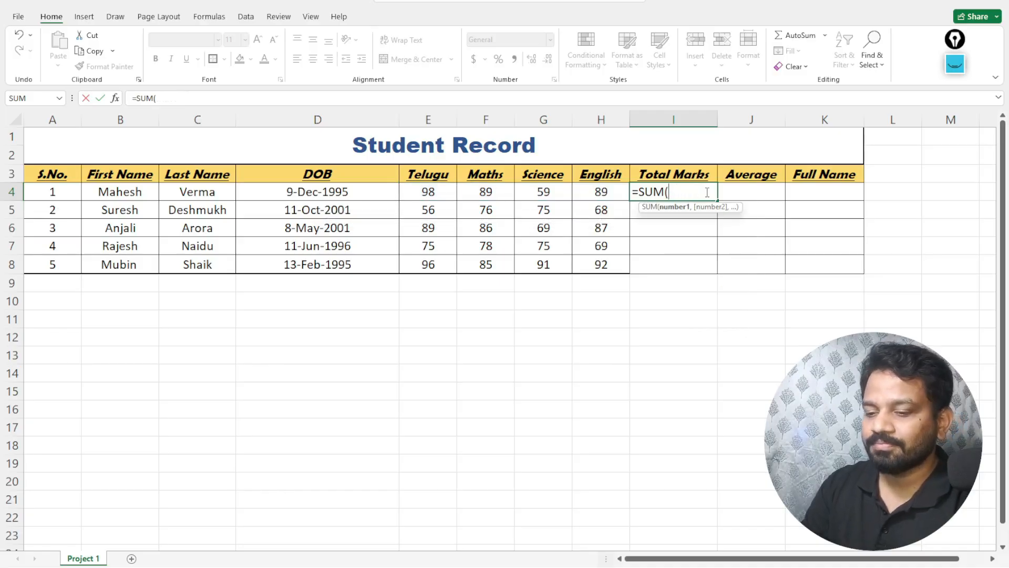
text(E4)
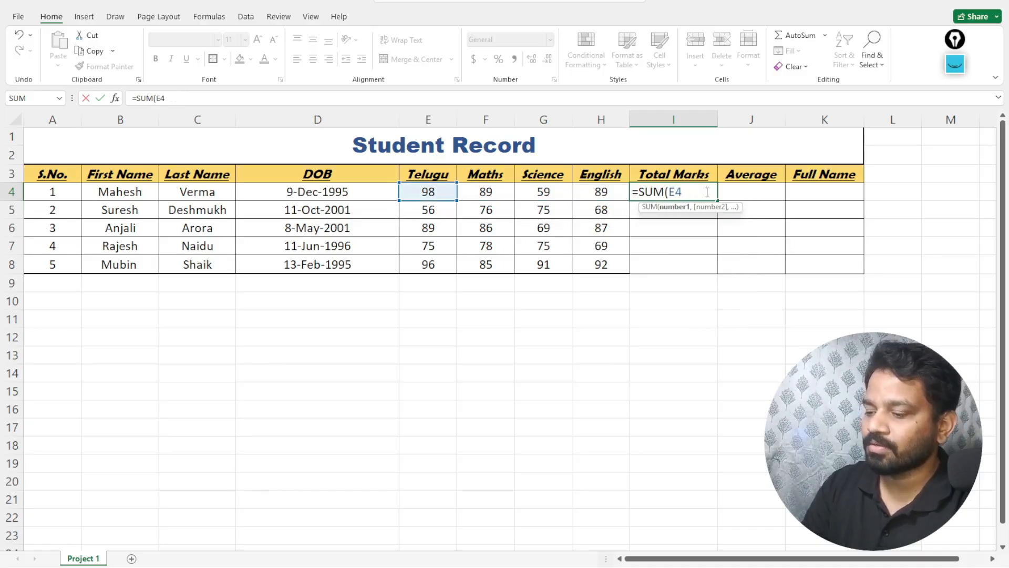
text(,F4)
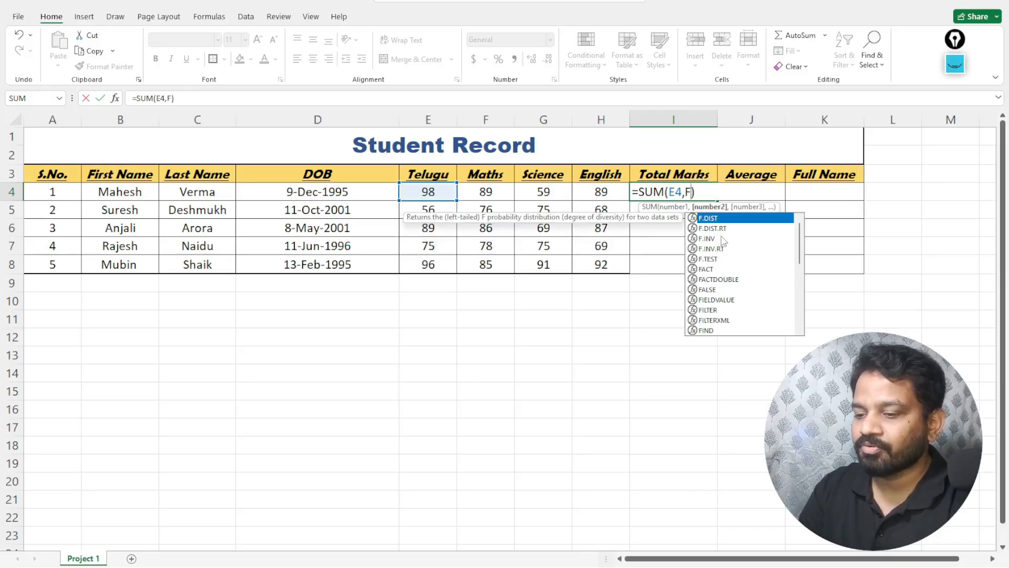
text(,)
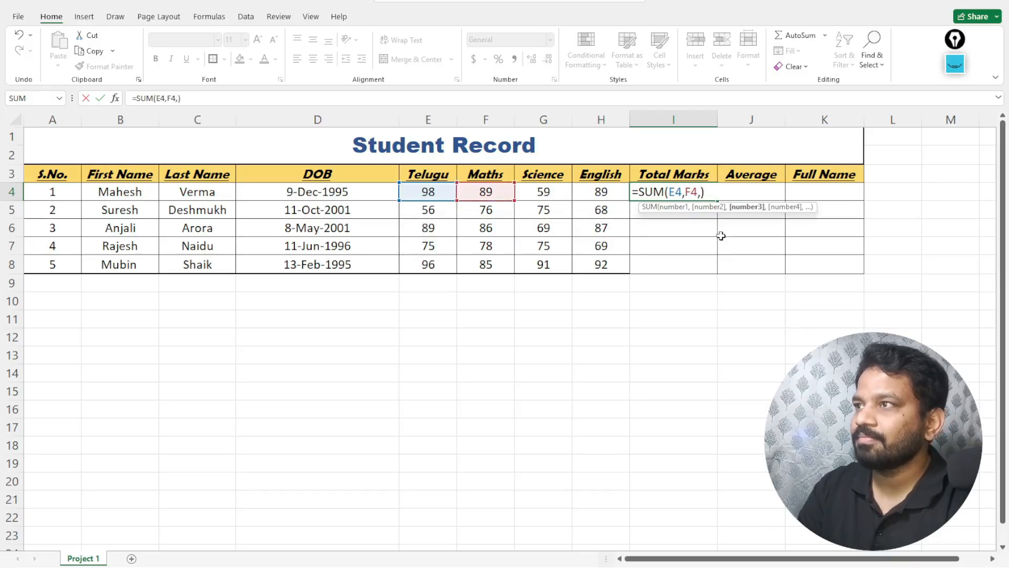
text(G4,)
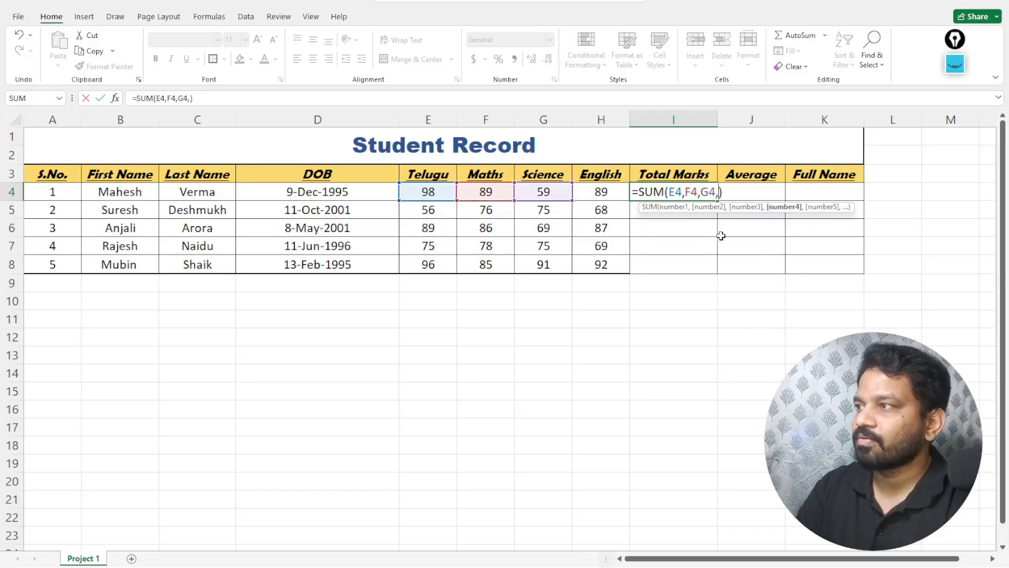
text(H4)
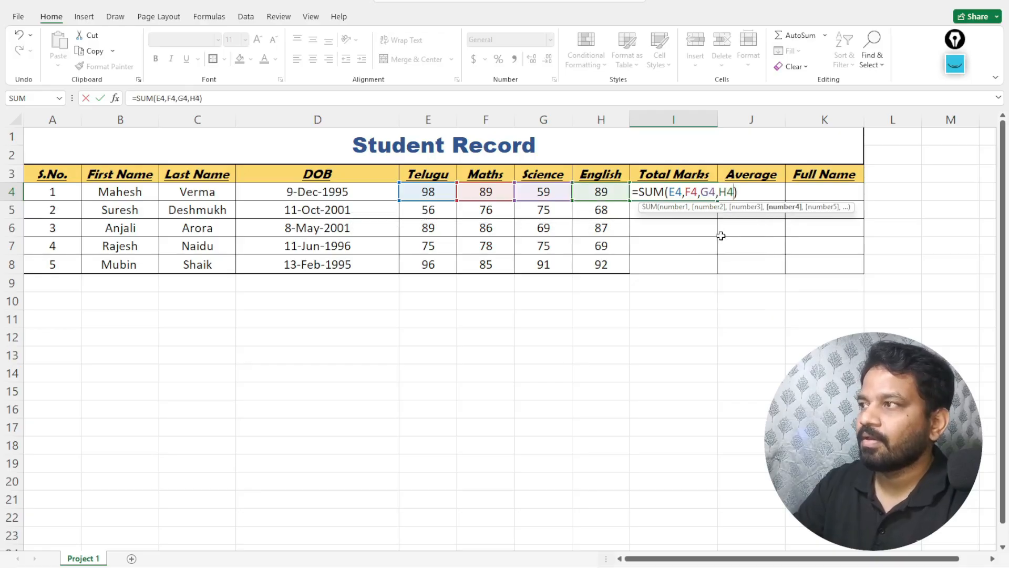
key(Return)
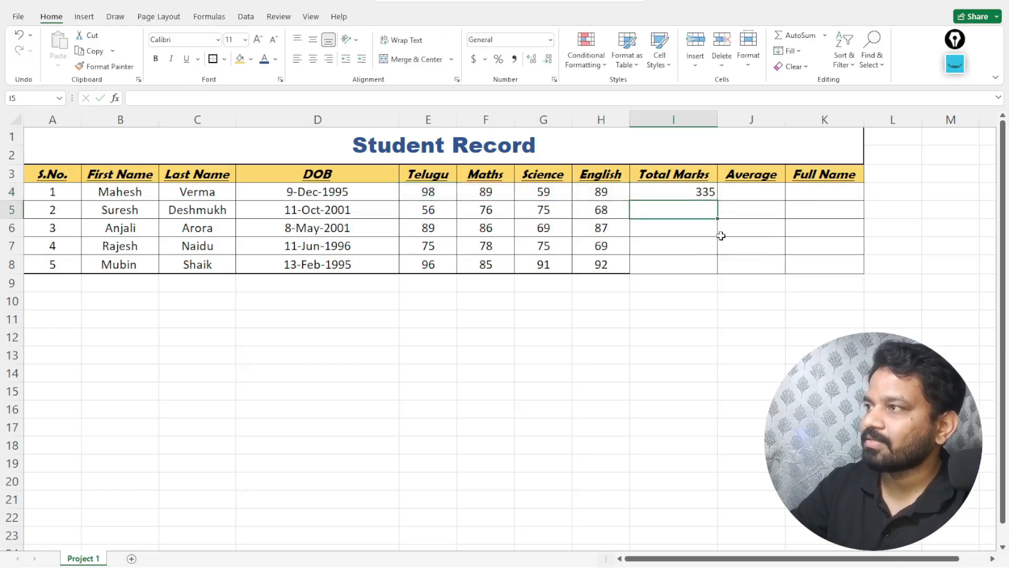
Examine the individual cell arguments of the SUM formula in I4.
click(700, 191)
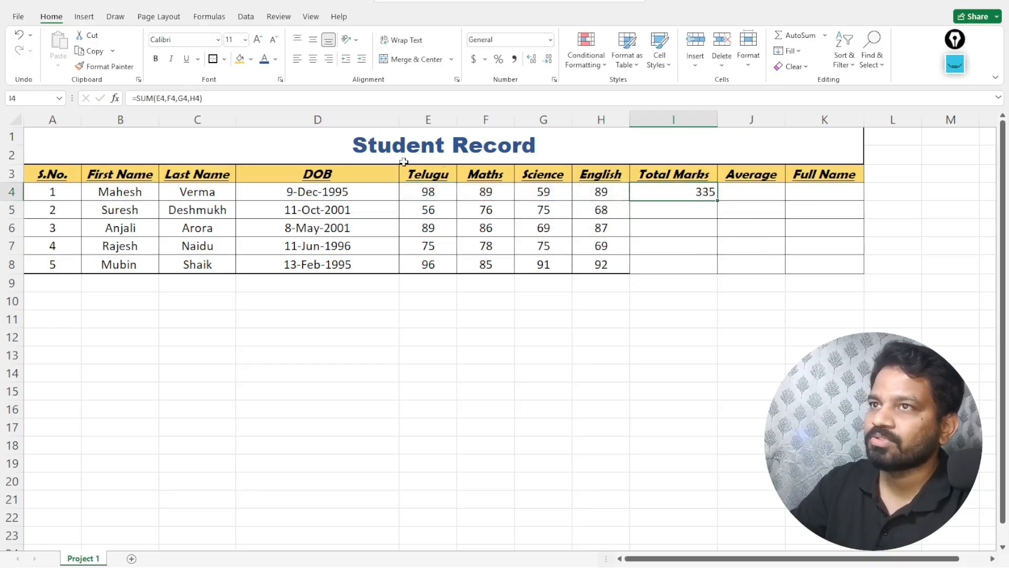
click(196, 97)
key(shift+Left)
key(shift+Left)
key(shift+Left)
key(shift+Left)
key(shift+Left)
key(shift+Left)
key(shift+Left)
key(shift+Left)
key(shift+Left)
key(shift+Left)
key(shift+Left)
key(shift+Left)
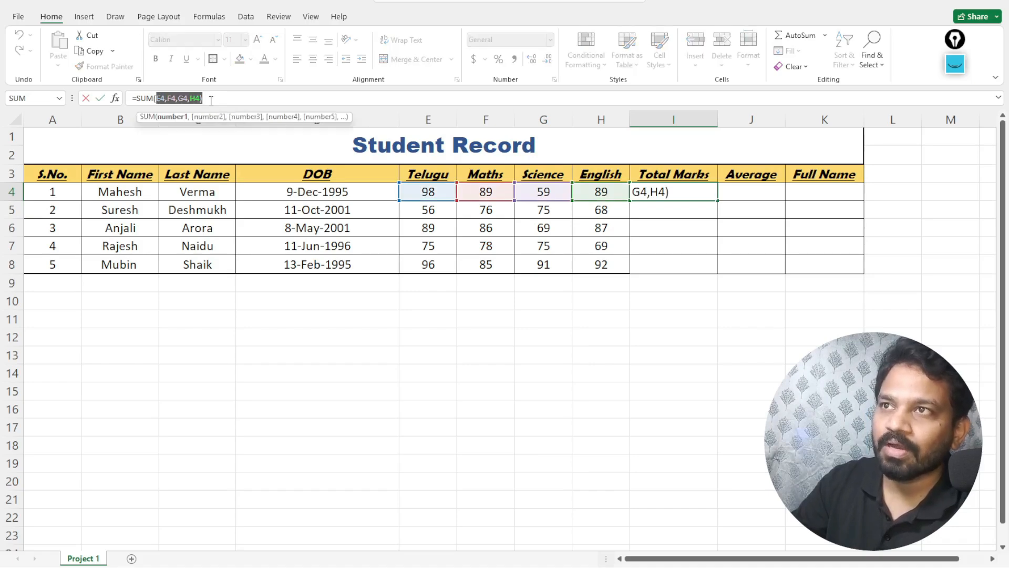
Replace the separate cell references in I4's total formula with one range, making it =SUM(E4:H4).
click(676, 193)
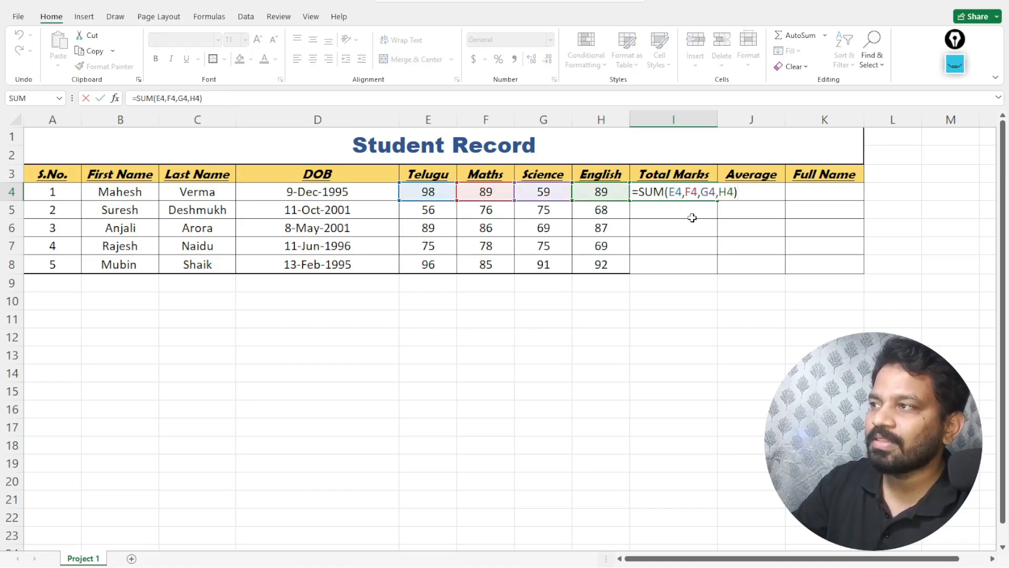
key(BackSpace)
key(BackSpace)
key(BackSpace)
key(BackSpace)
key(BackSpace)
key(BackSpace)
key(BackSpace)
key(BackSpace)
key(BackSpace)
key(BackSpace)
key(BackSpace)
key(BackSpace)
key(BackSpace)
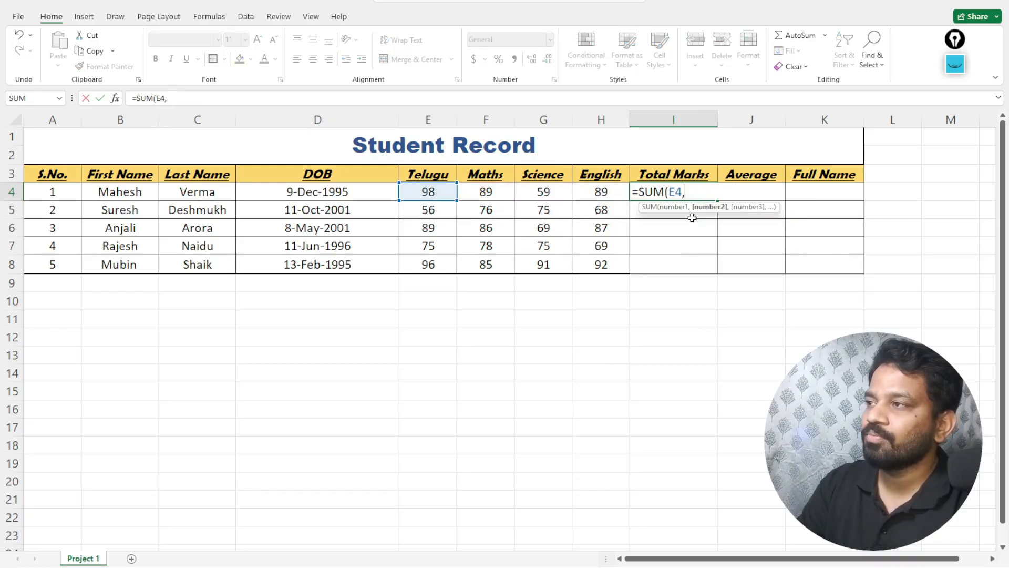
text(()
key(BackSpace)
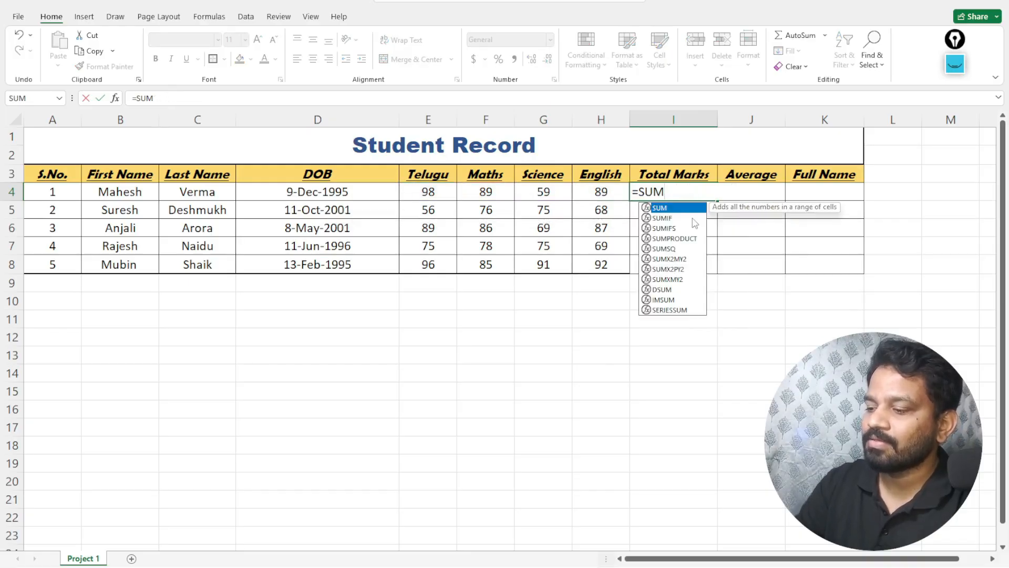
text(()
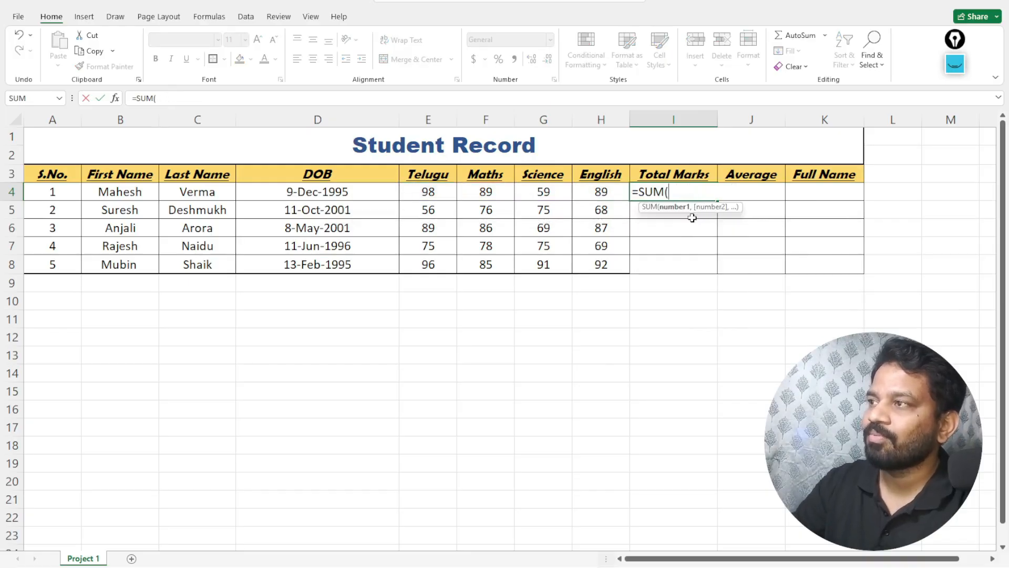
click(443, 193)
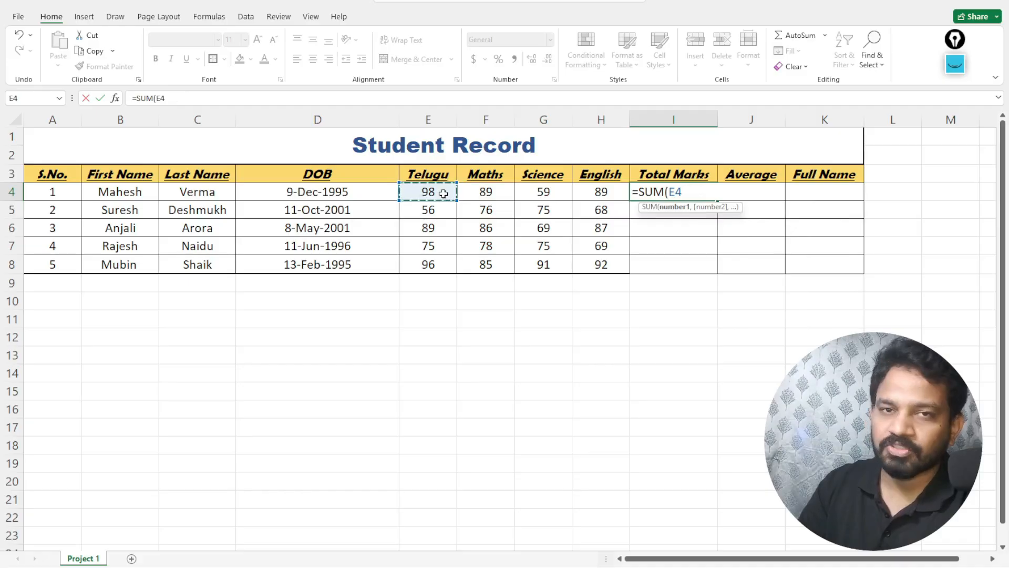
key(shift+Right)
key(shift+Right)
key(shift+Right)
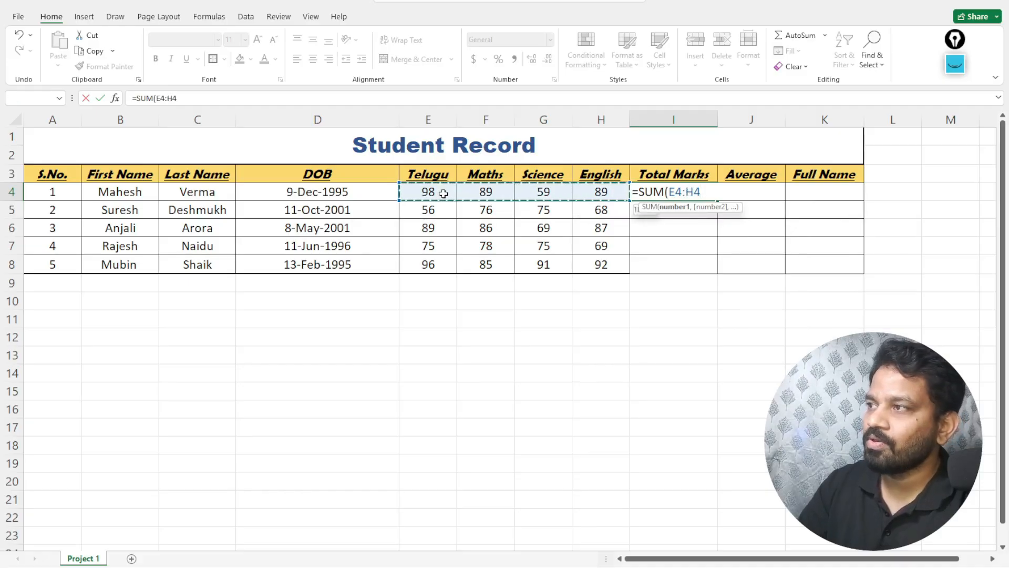
text())
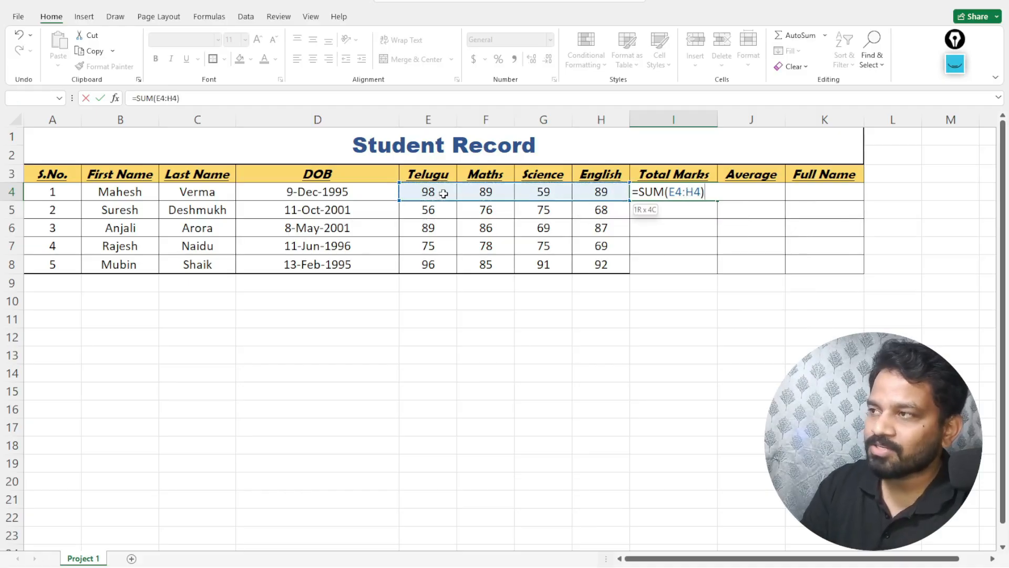
key(Return)
click(689, 195)
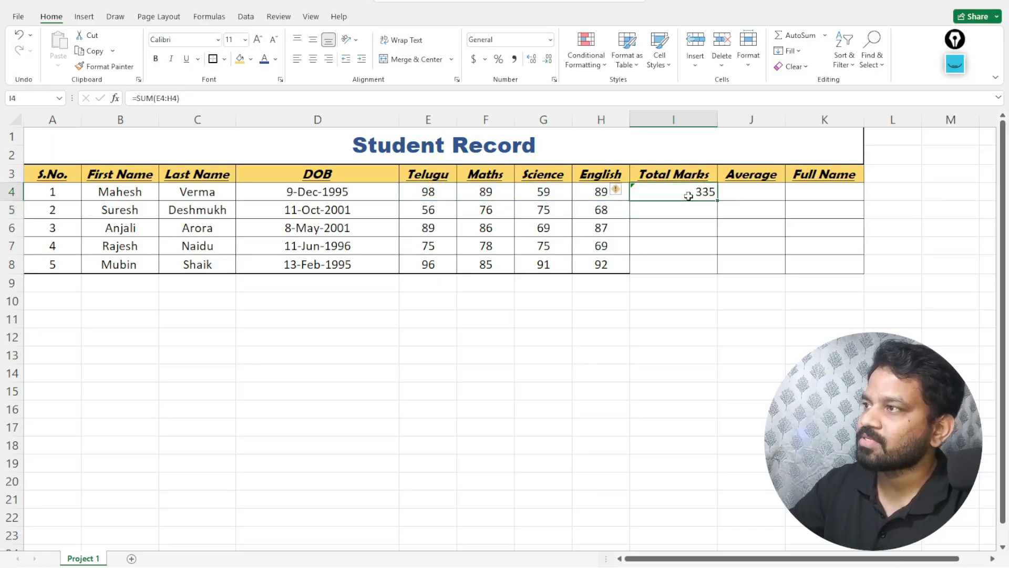
Fill the Total Marks formula from I4 down through I8 for the remaining students.
click(678, 206)
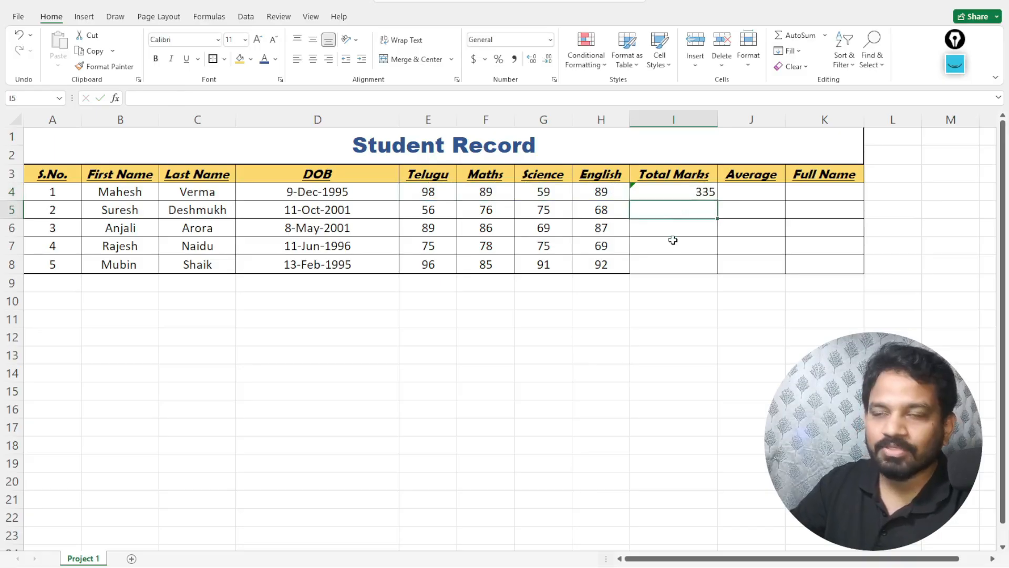
click(682, 190)
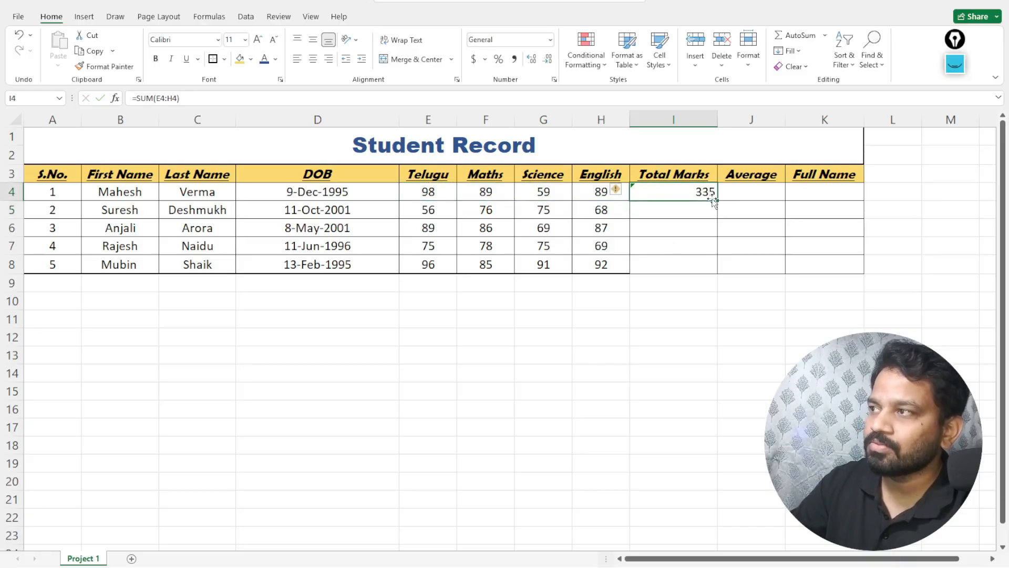
drag(718, 203, 713, 269)
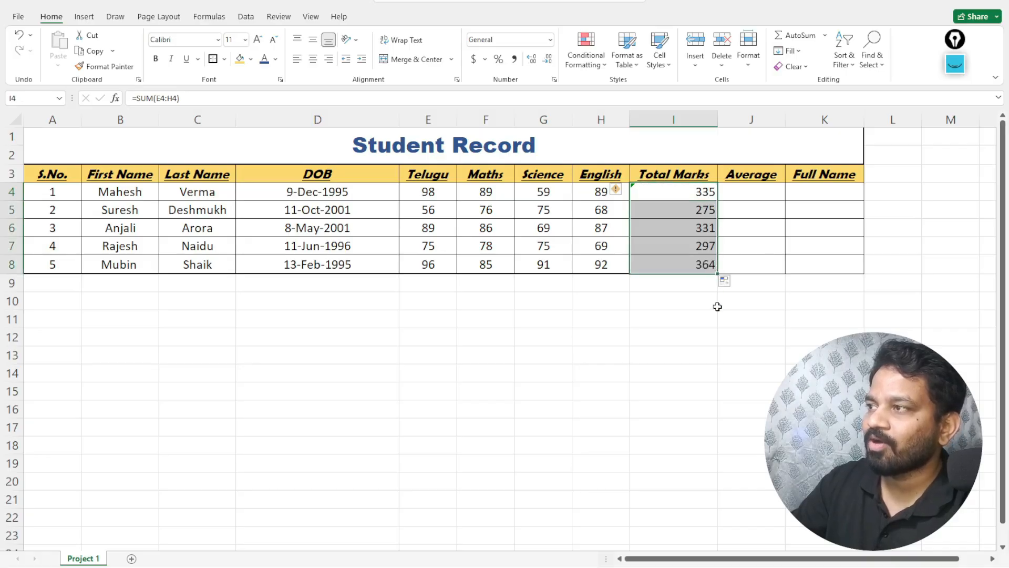
Check the copied SUM formulas for the other students in the Total Marks column.
click(674, 332)
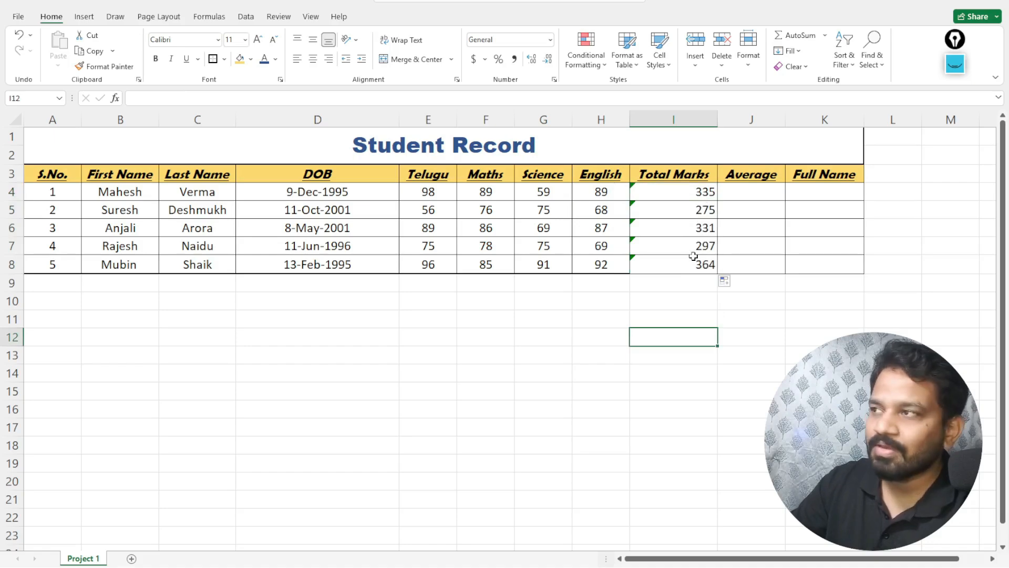
click(705, 211)
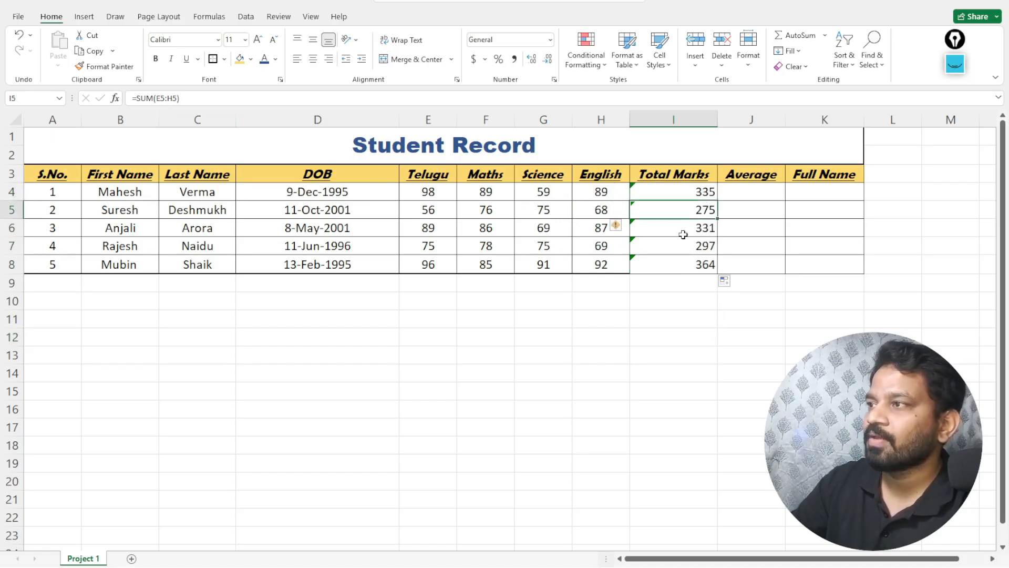
click(682, 233)
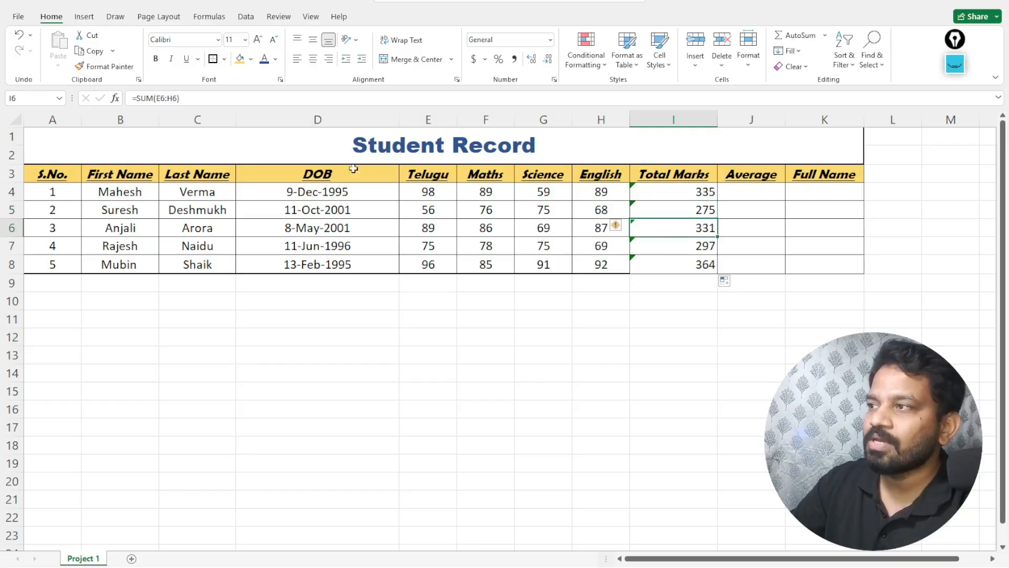
click(651, 267)
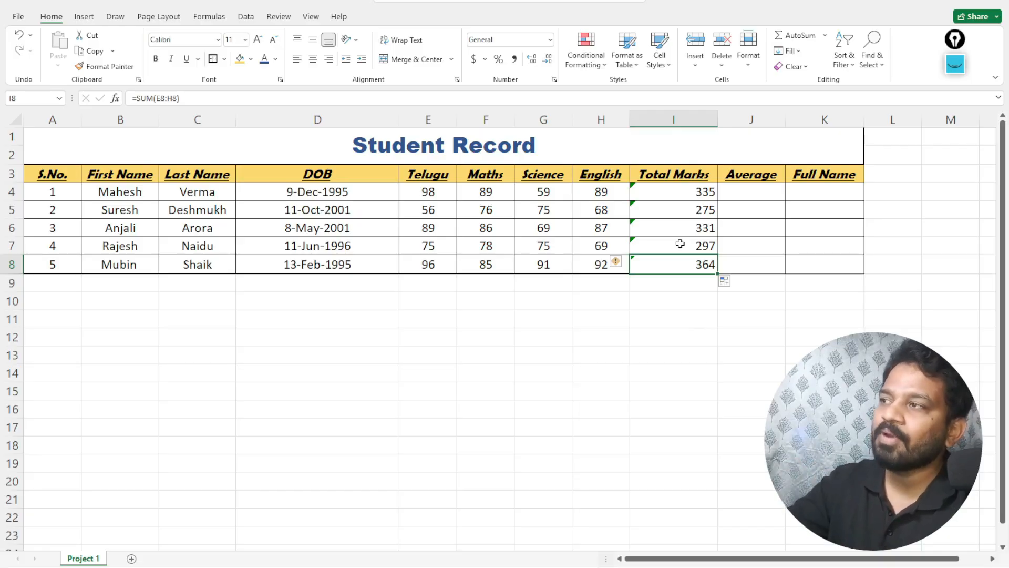
Calculate the first student's average in J4 with =AVERAGE(E4:H4) and fill the formula down through J8.
click(741, 195)
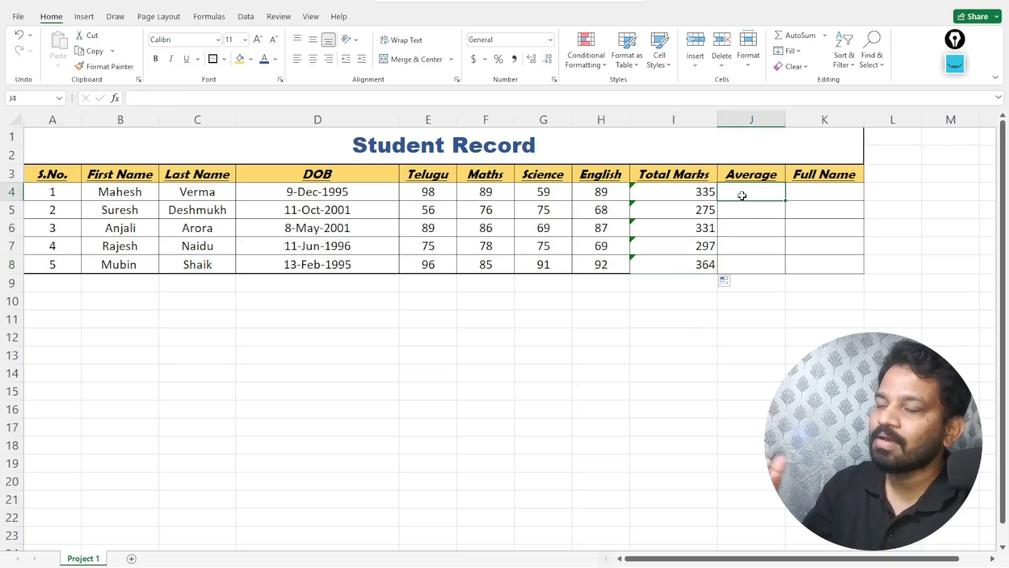
text(=)
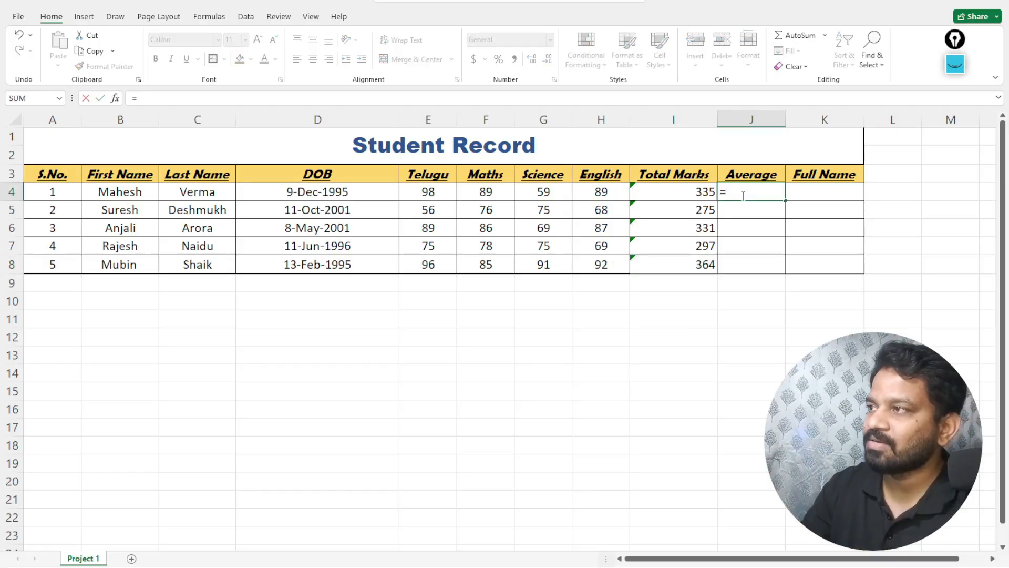
text(ave)
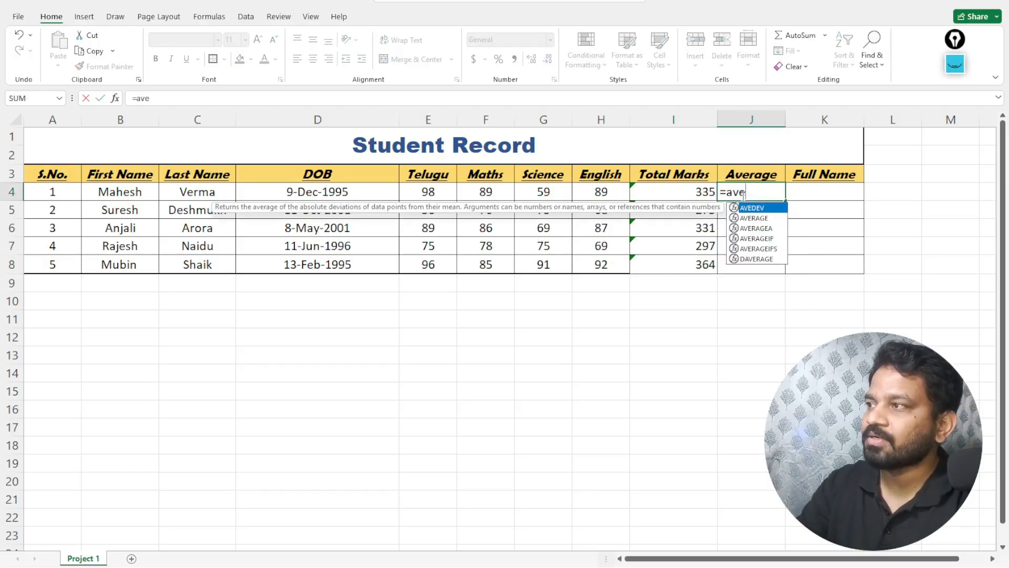
click(755, 218)
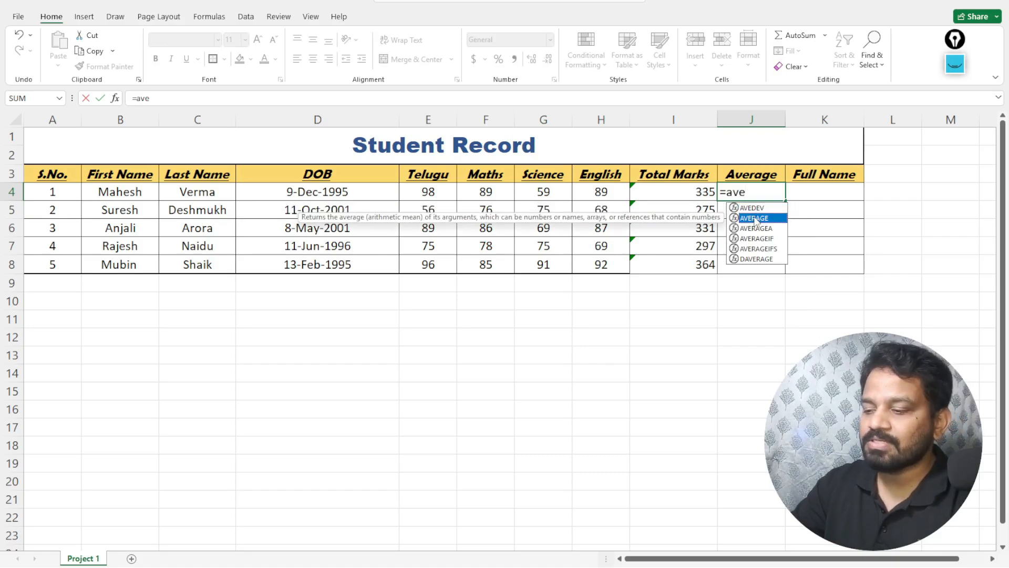
double_click(755, 219)
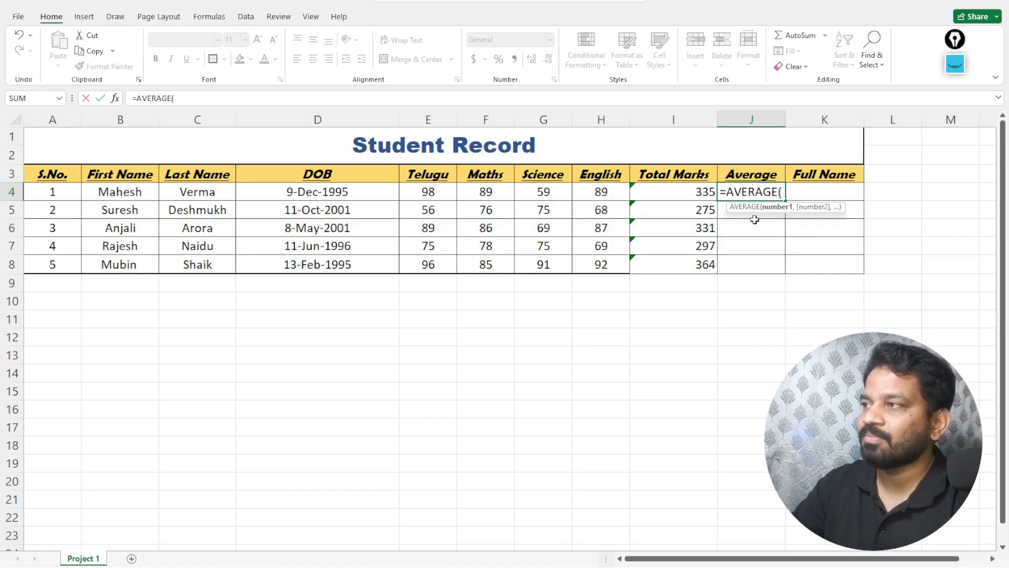
click(428, 193)
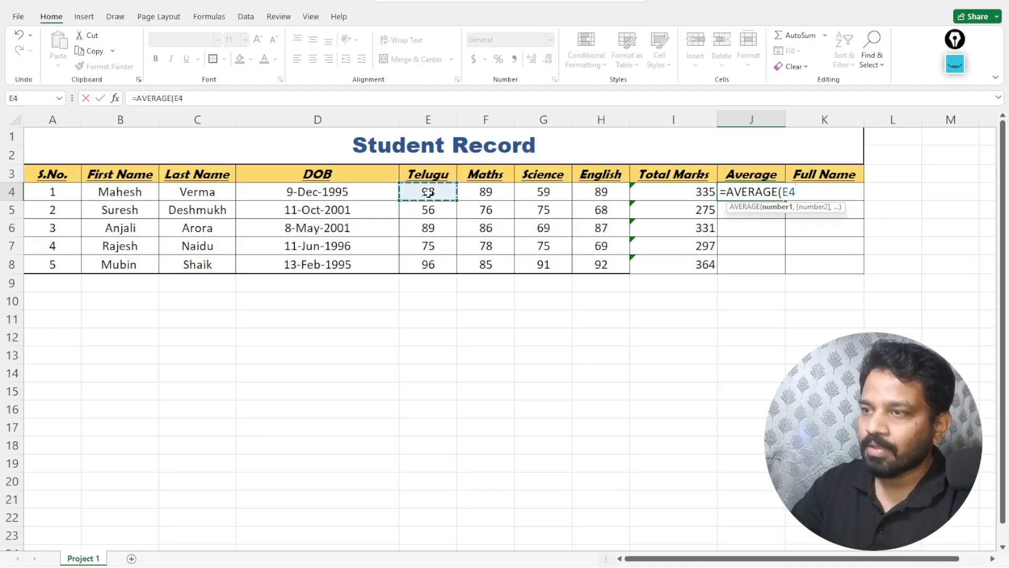
key(shift+Right)
key(shift+Right)
key(shift+Right)
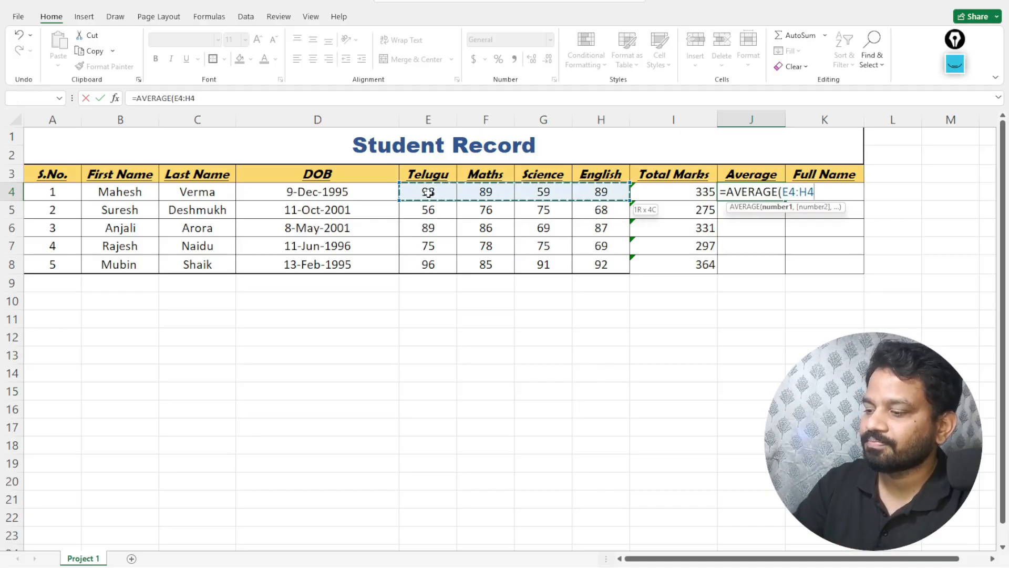
text())
key(Return)
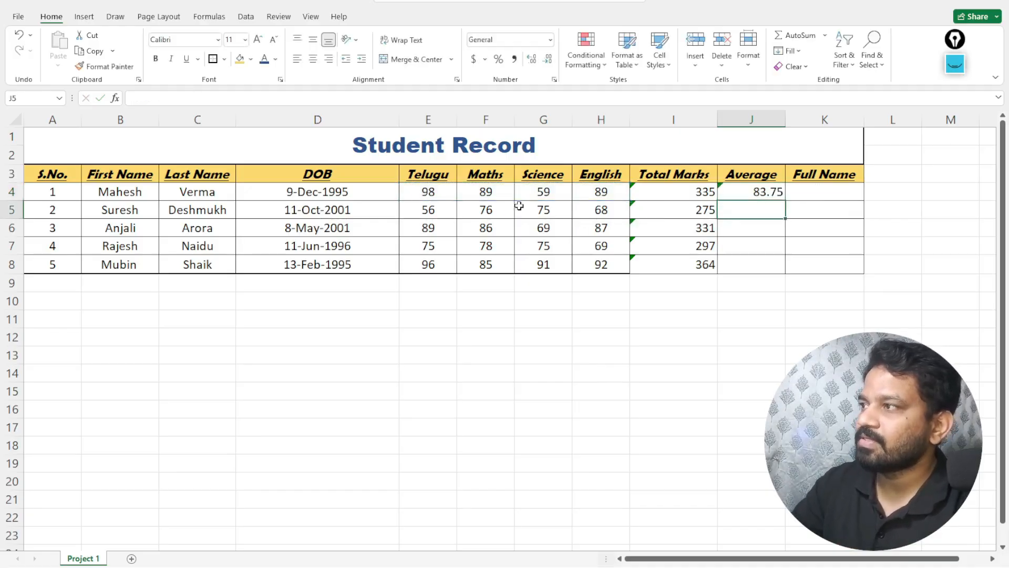
click(769, 193)
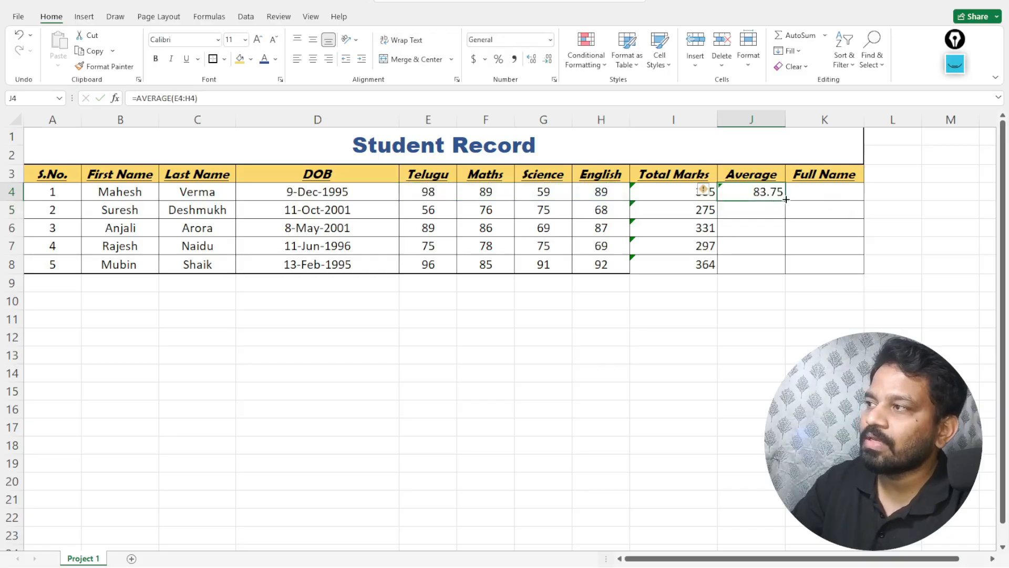
drag(786, 200, 781, 271)
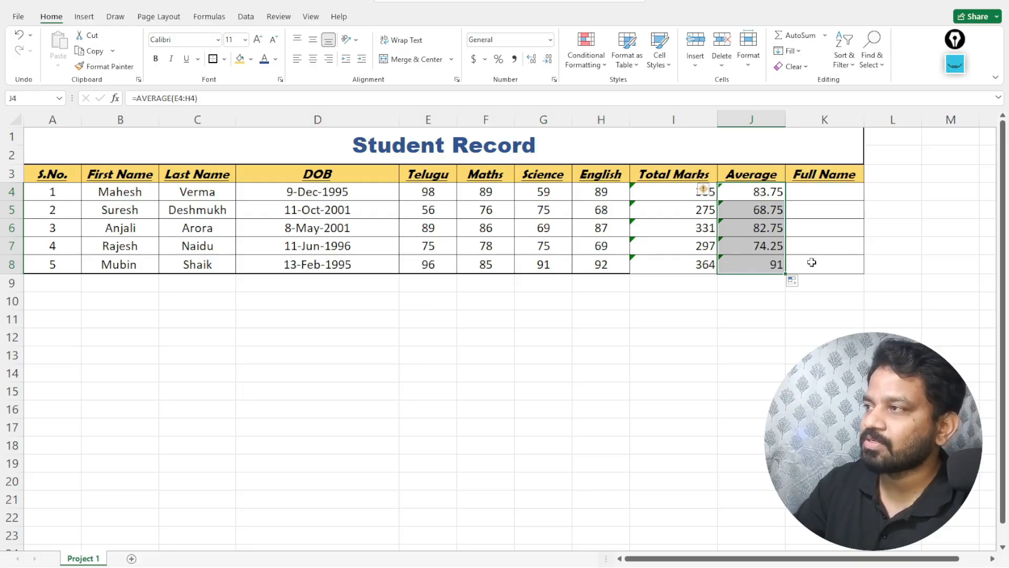
Format the average in J4 as Number with 5 decimal places.
click(740, 194)
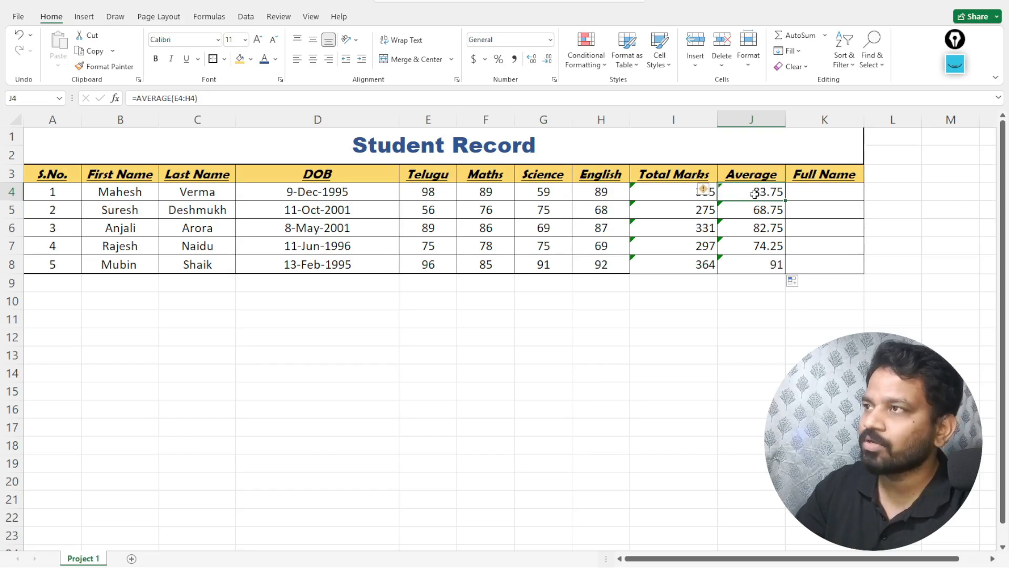
click(554, 79)
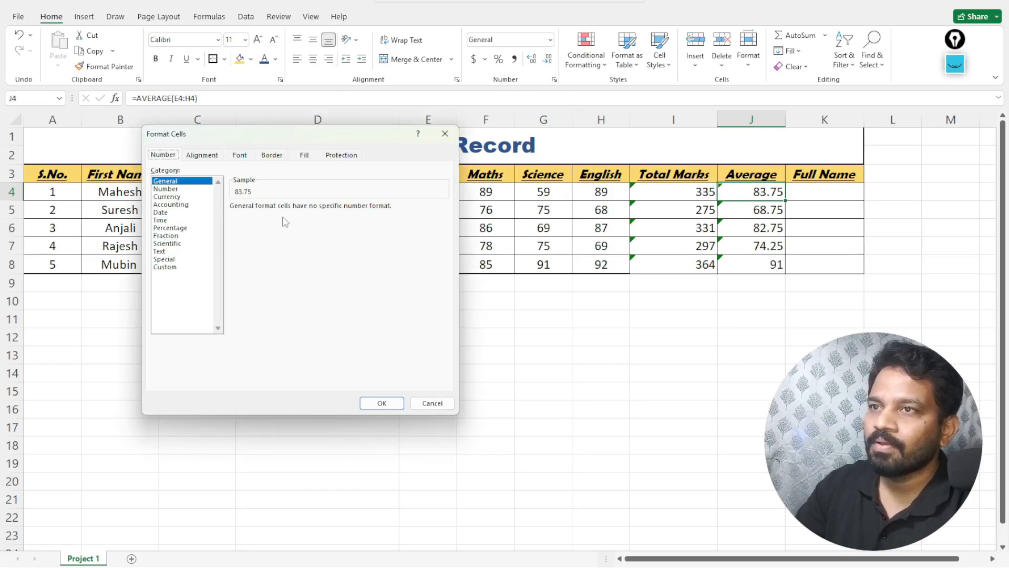
click(173, 190)
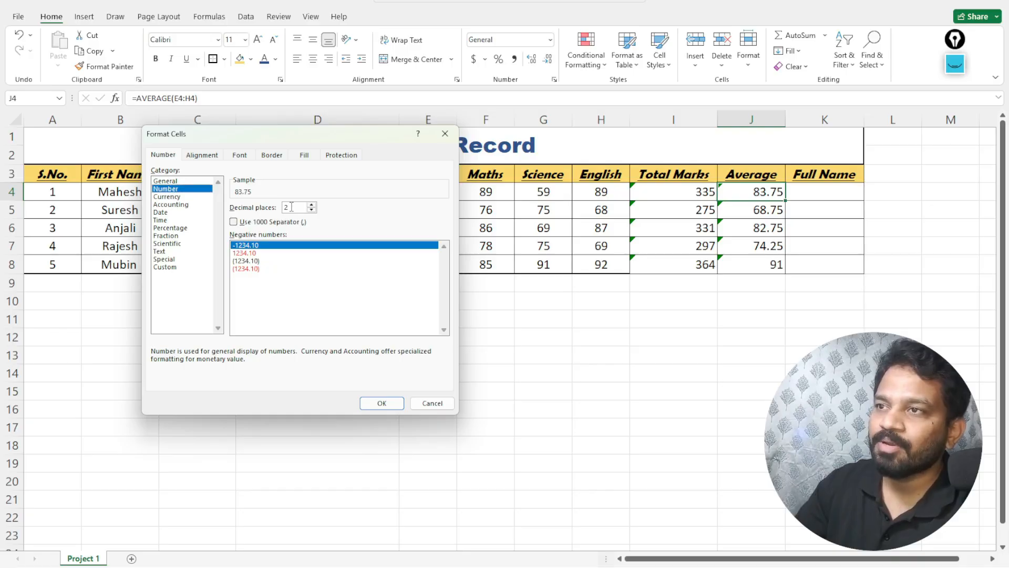
key(BackSpace)
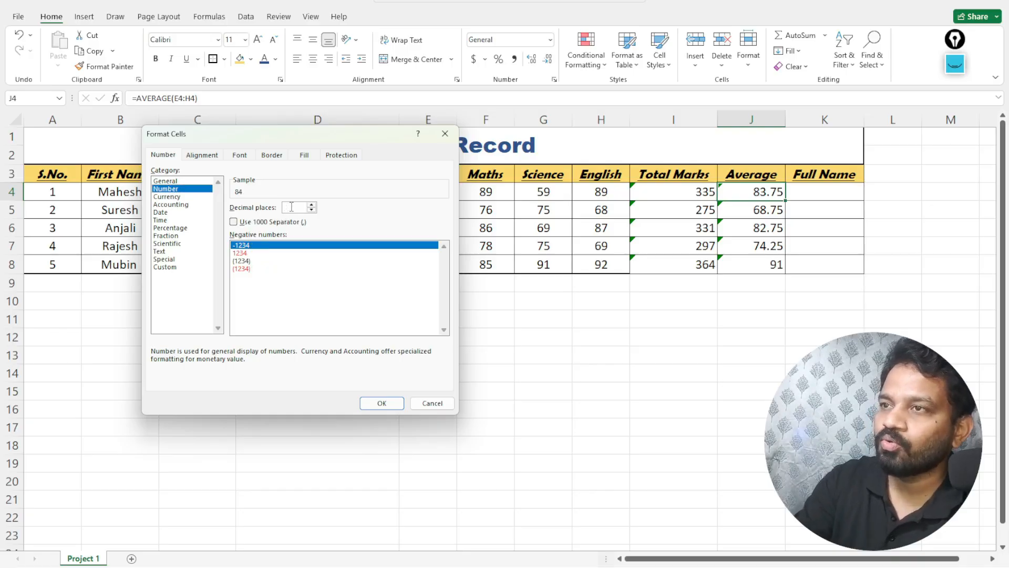
text(5)
click(378, 403)
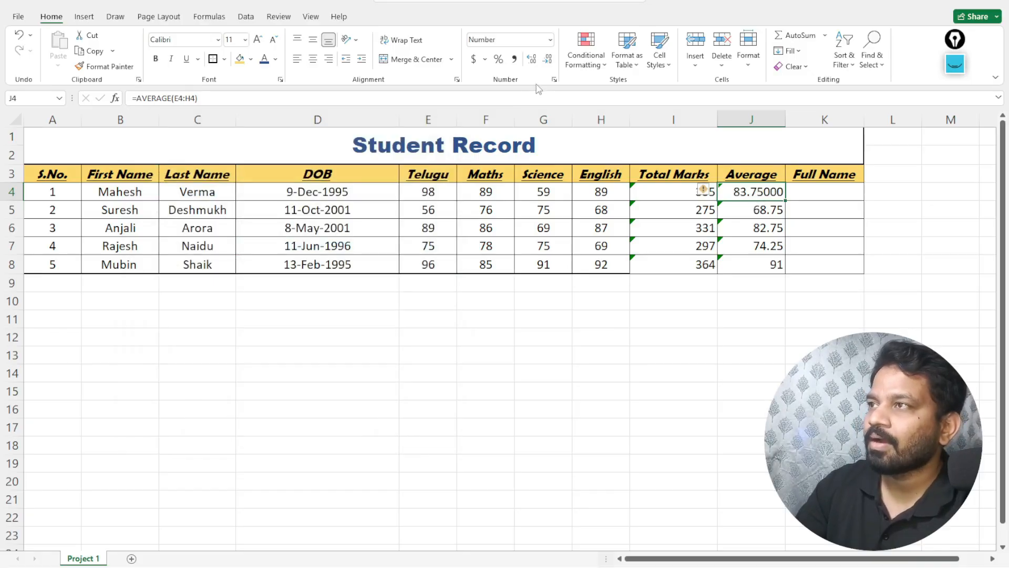
Set J4's number format to 0 decimal places and fill the cell down through J8.
click(555, 80)
click(296, 208)
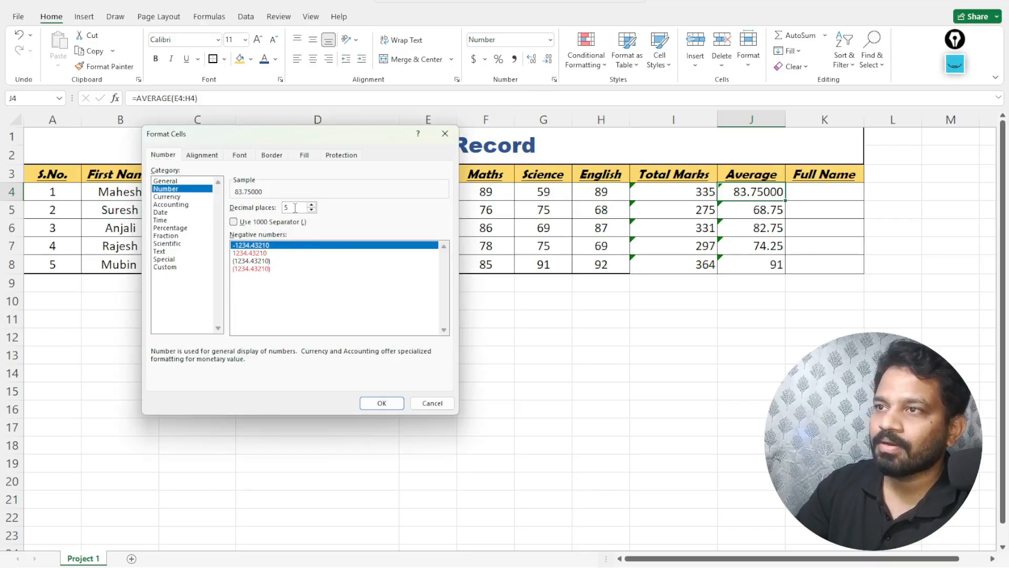
key(BackSpace)
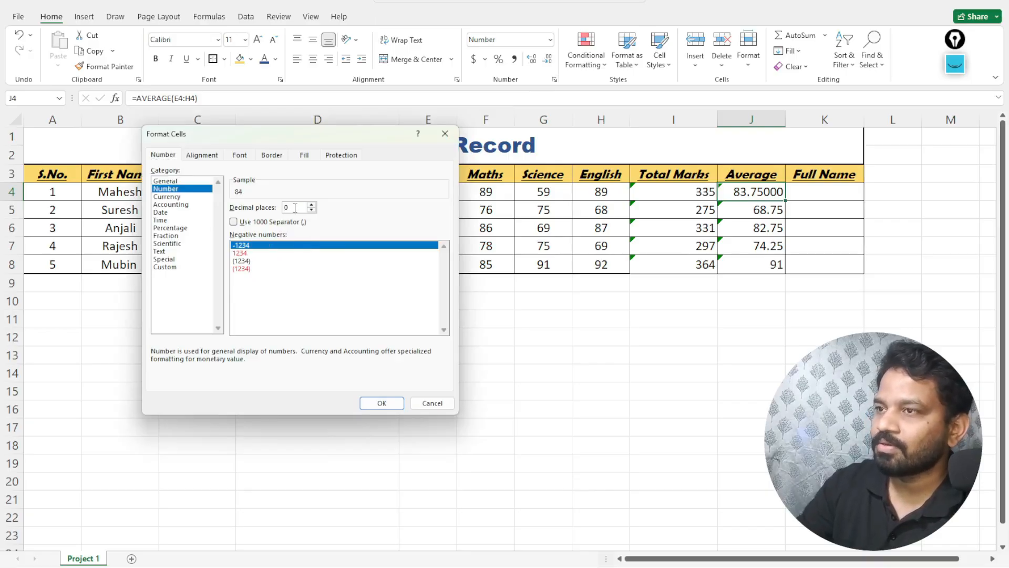
click(381, 403)
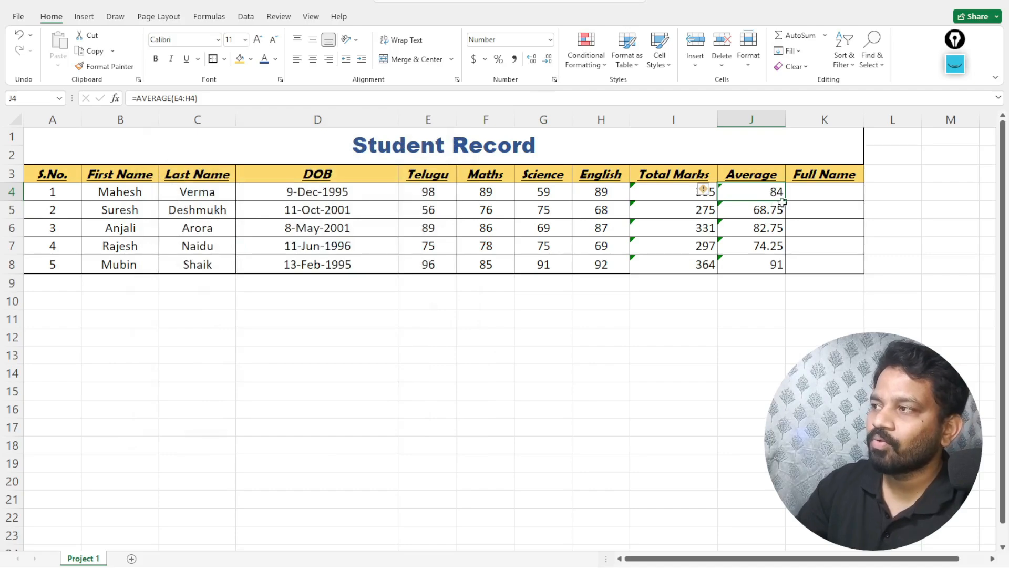
drag(786, 200, 788, 274)
Review the Total Marks and Average results and their formulas across the student rows.
click(773, 239)
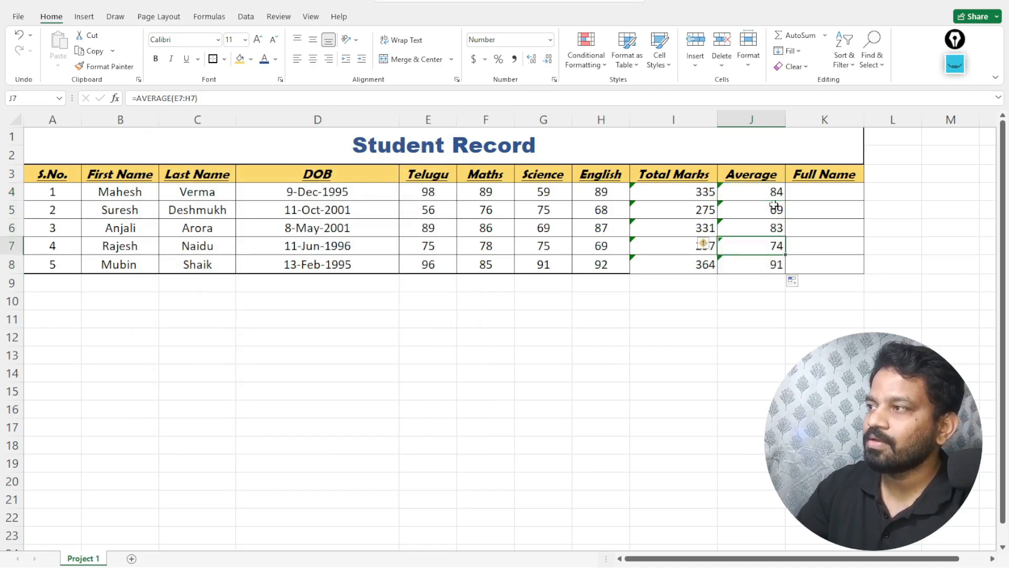
click(776, 212)
click(775, 228)
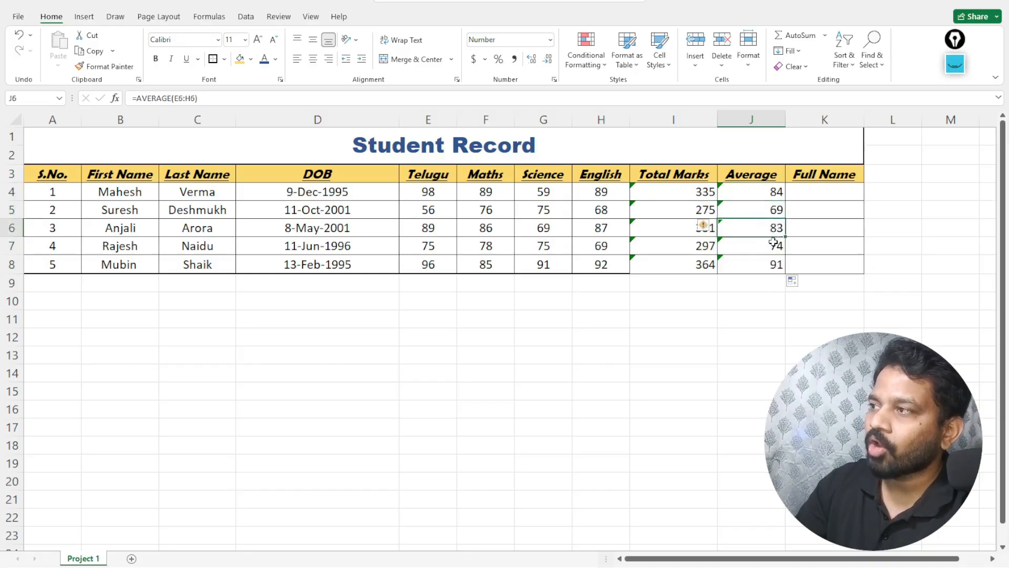
click(772, 248)
click(766, 270)
click(766, 289)
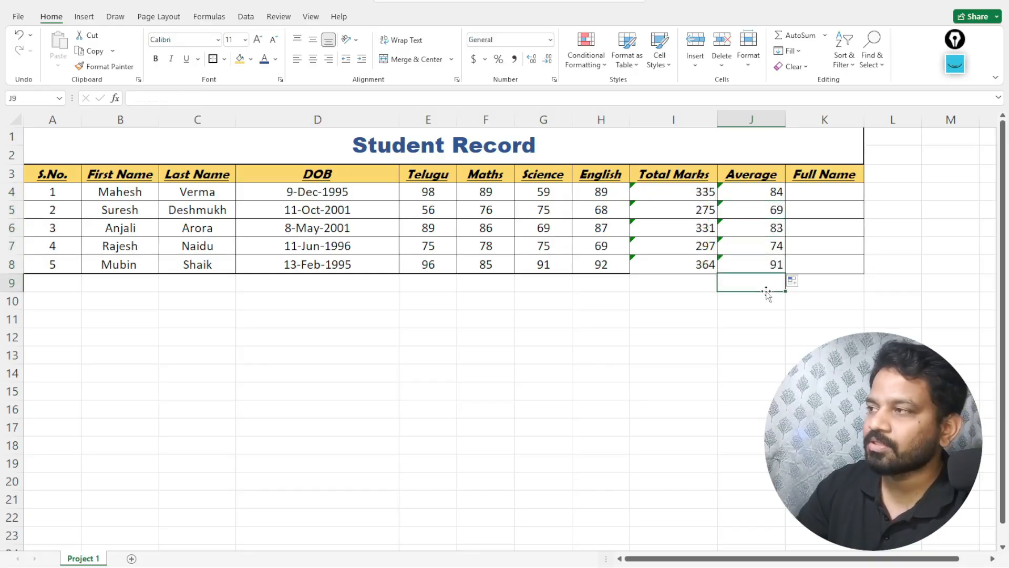
click(668, 192)
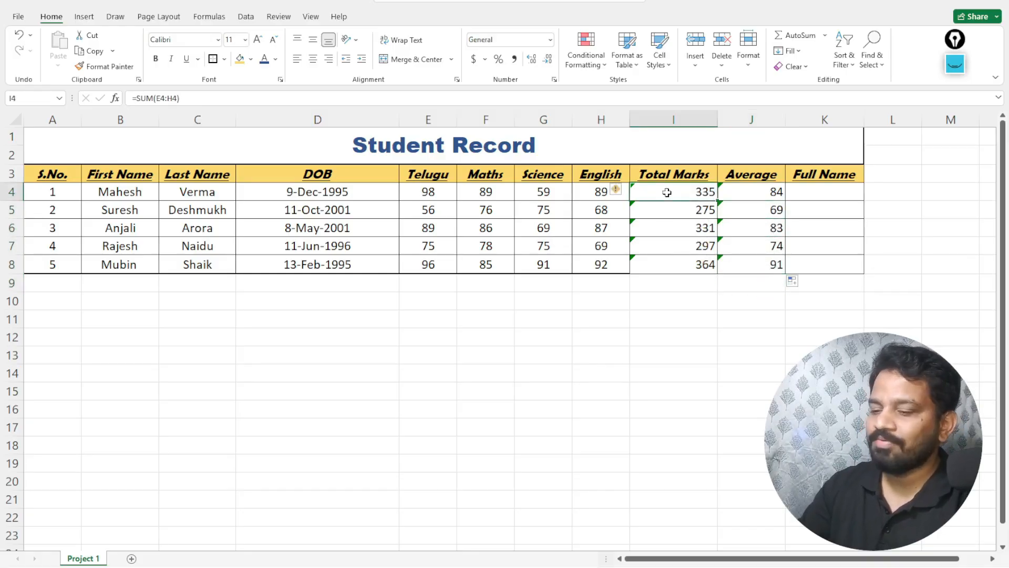
key(shift+Right)
key(shift+Down)
key(shift+Down)
key(shift+Down)
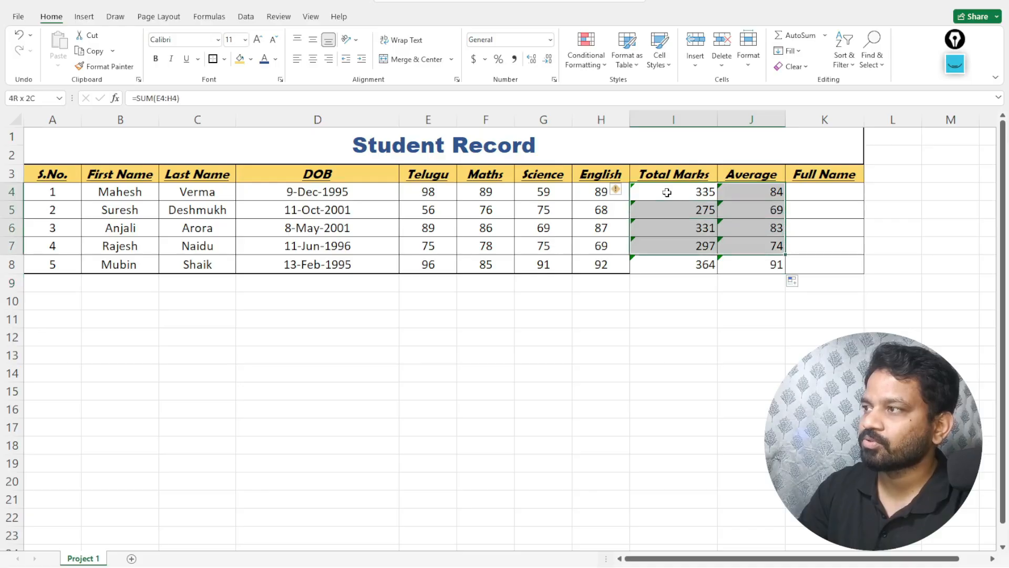
click(704, 316)
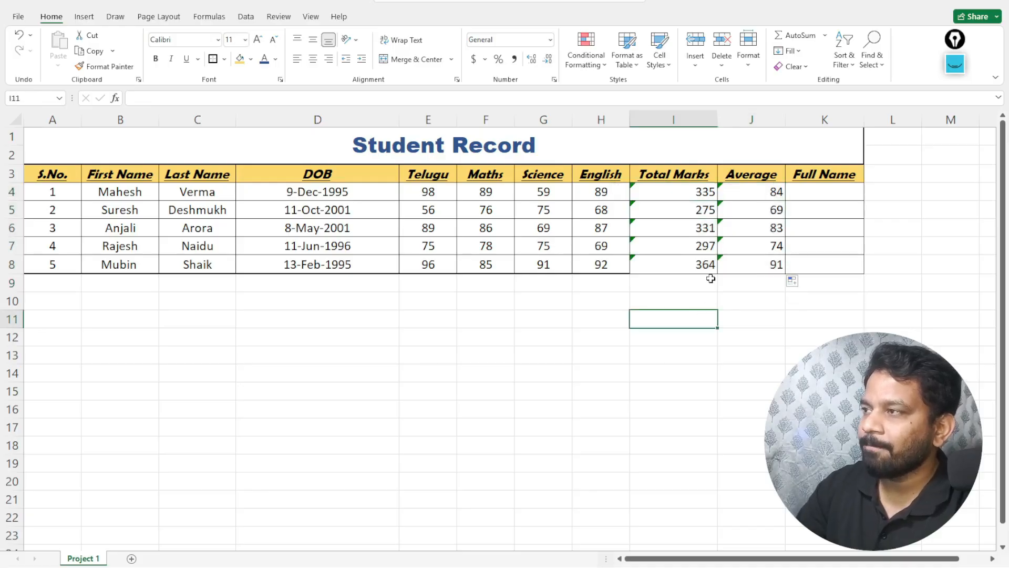
click(806, 199)
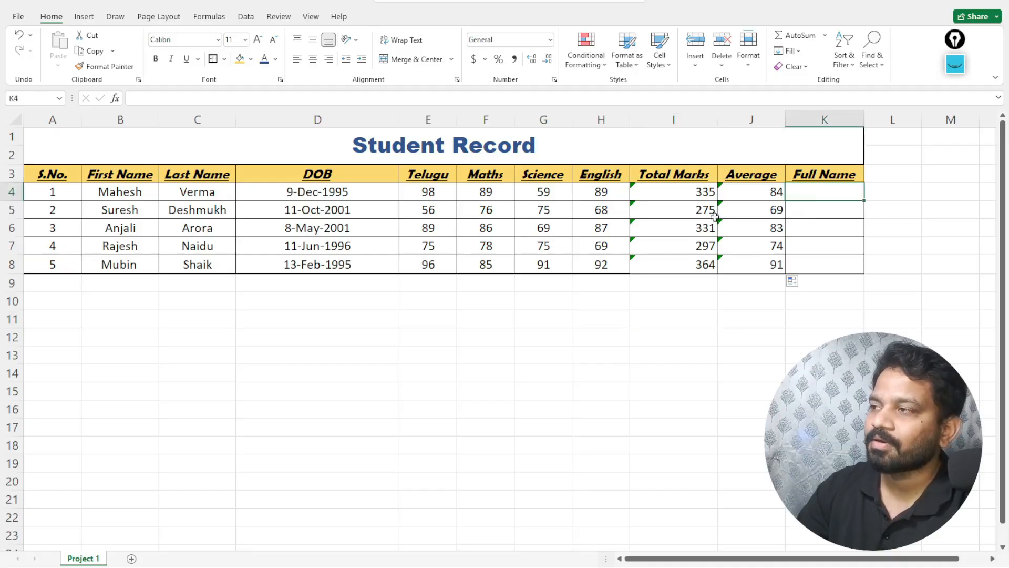
click(692, 193)
click(737, 194)
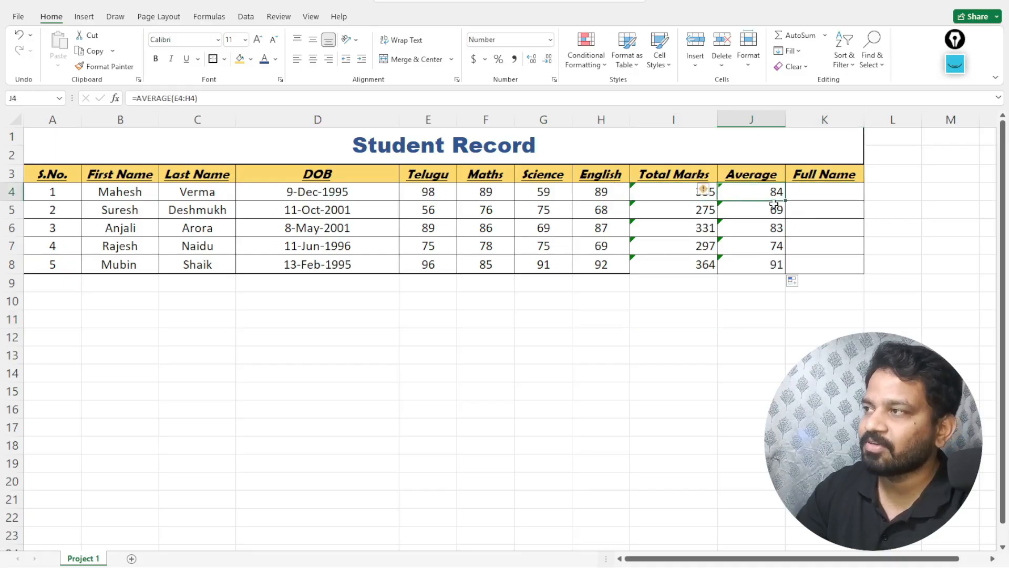
click(811, 196)
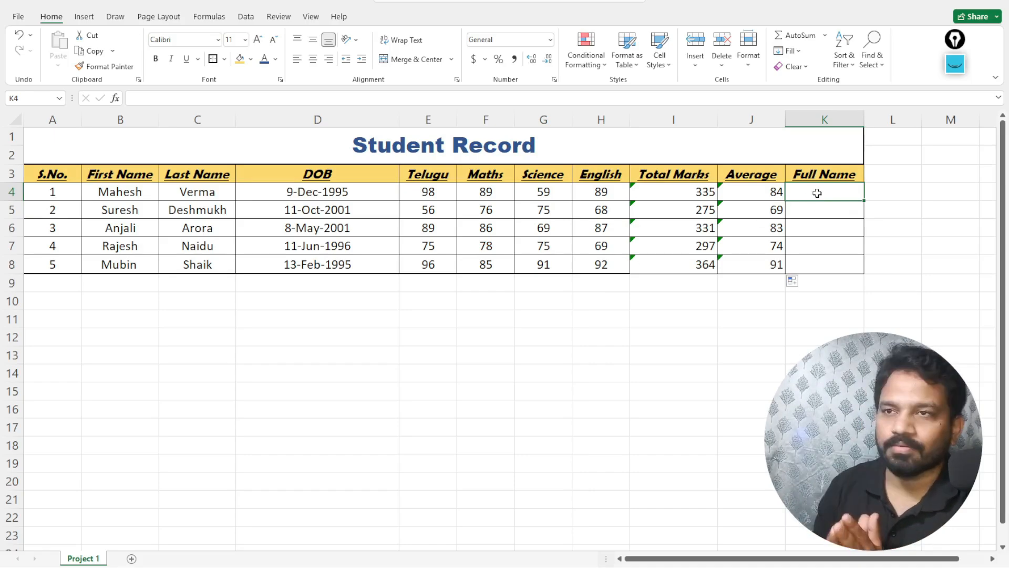
click(139, 195)
click(203, 207)
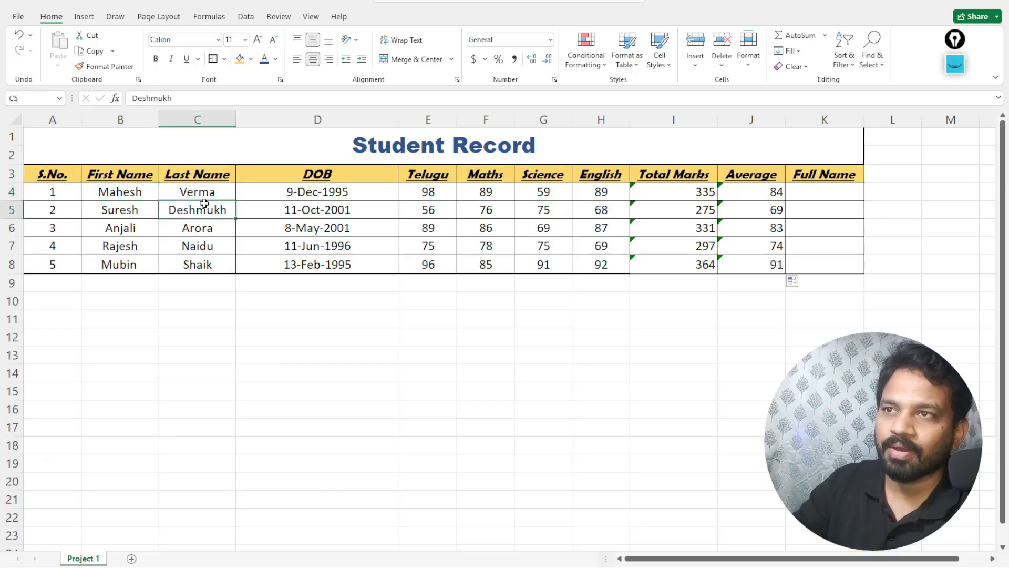
click(200, 188)
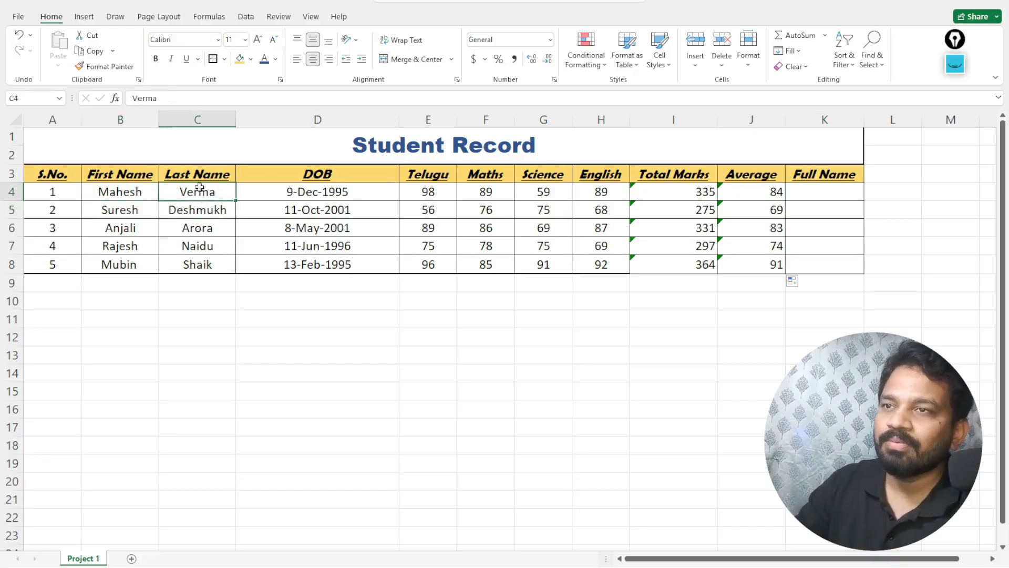
Join the first student's first and last names in K4 with the formula =CONCATENATE(B4,C4).
click(802, 195)
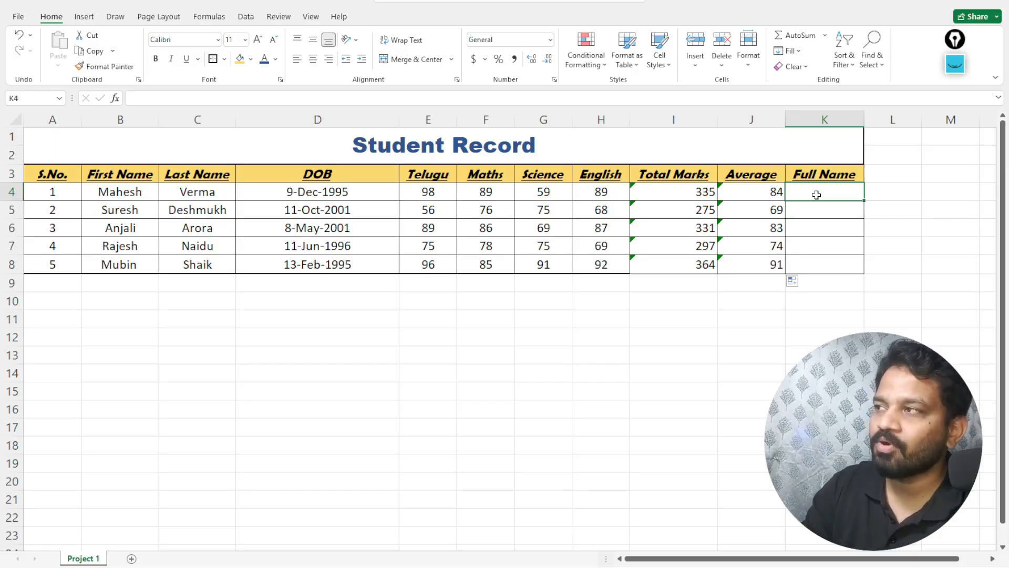
text(=)
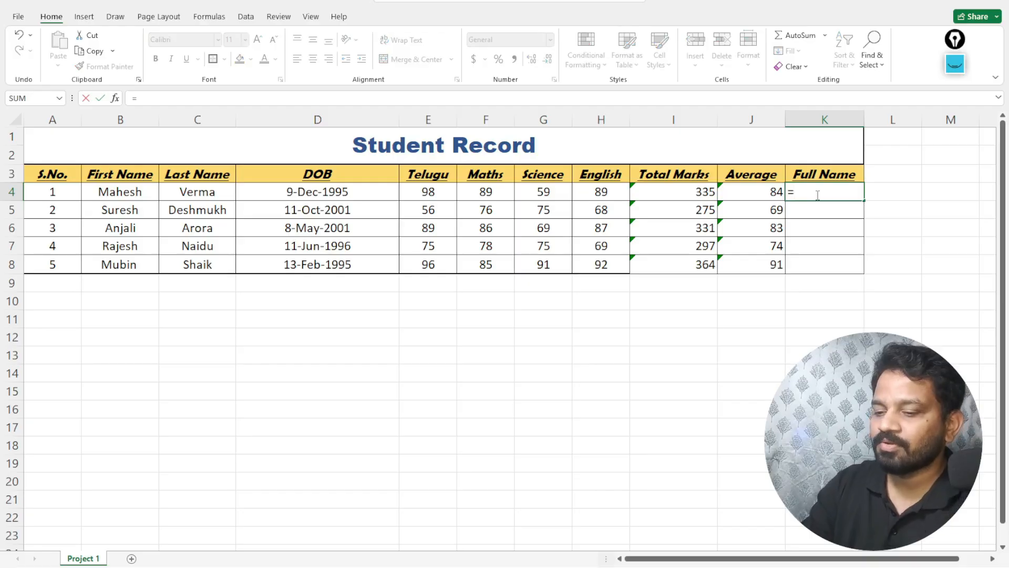
text(con)
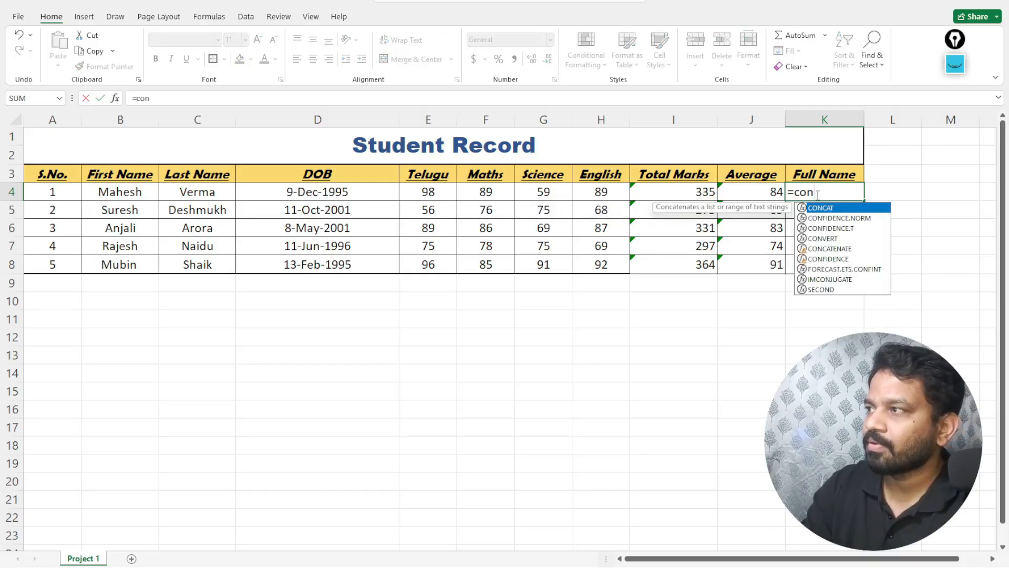
text(ca)
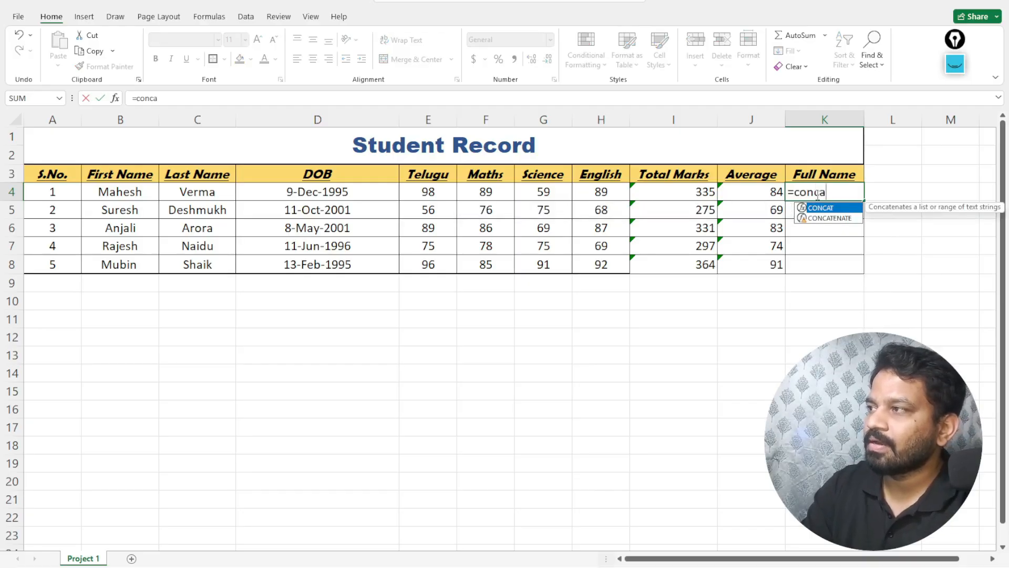
double_click(827, 218)
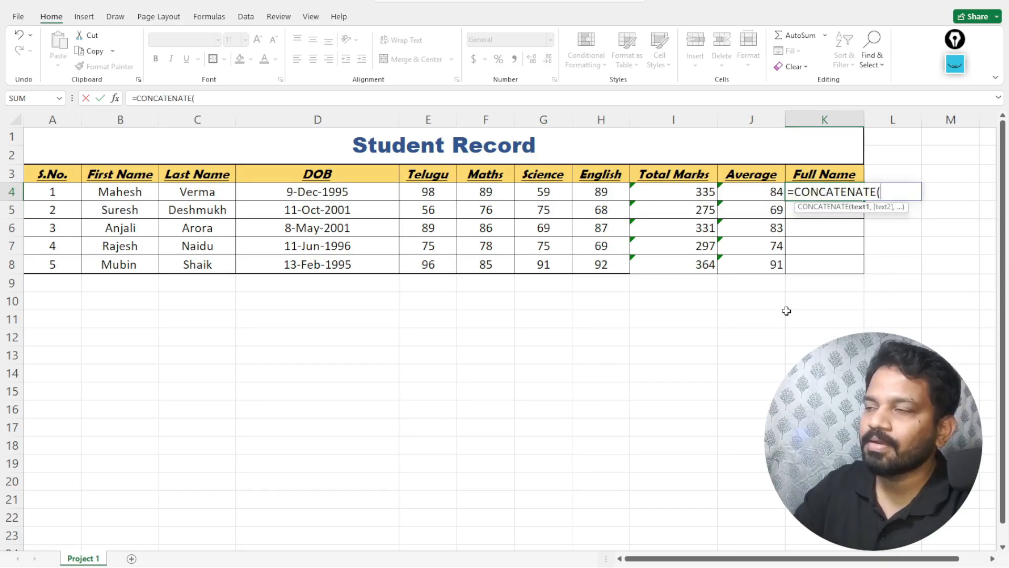
click(138, 196)
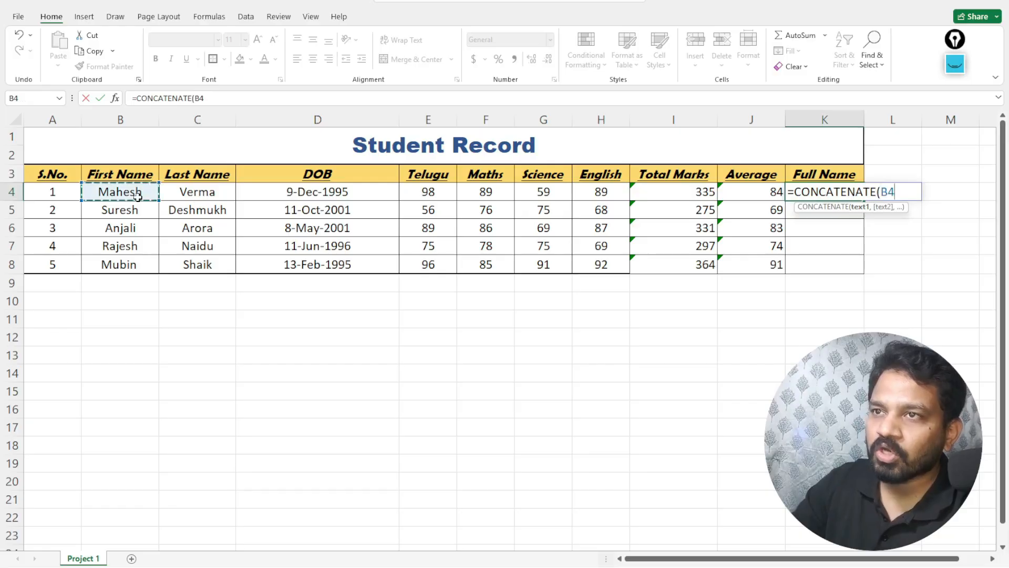
text(,)
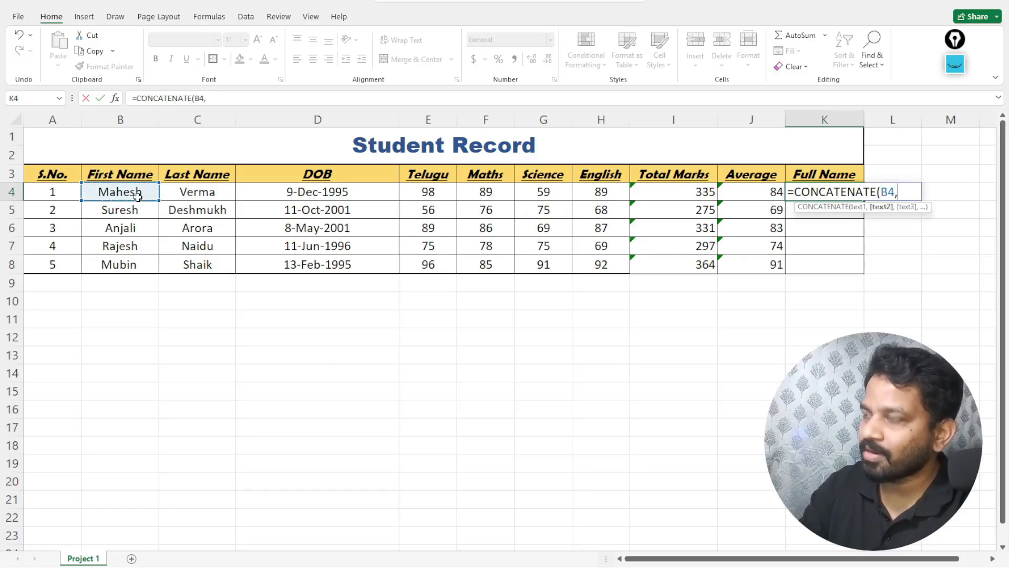
click(199, 193)
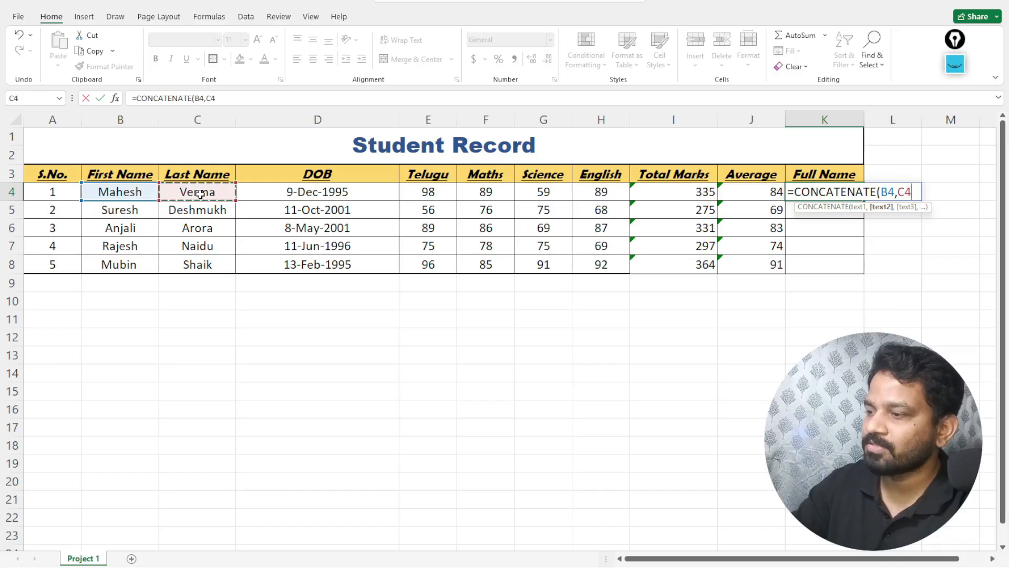
text())
key(Return)
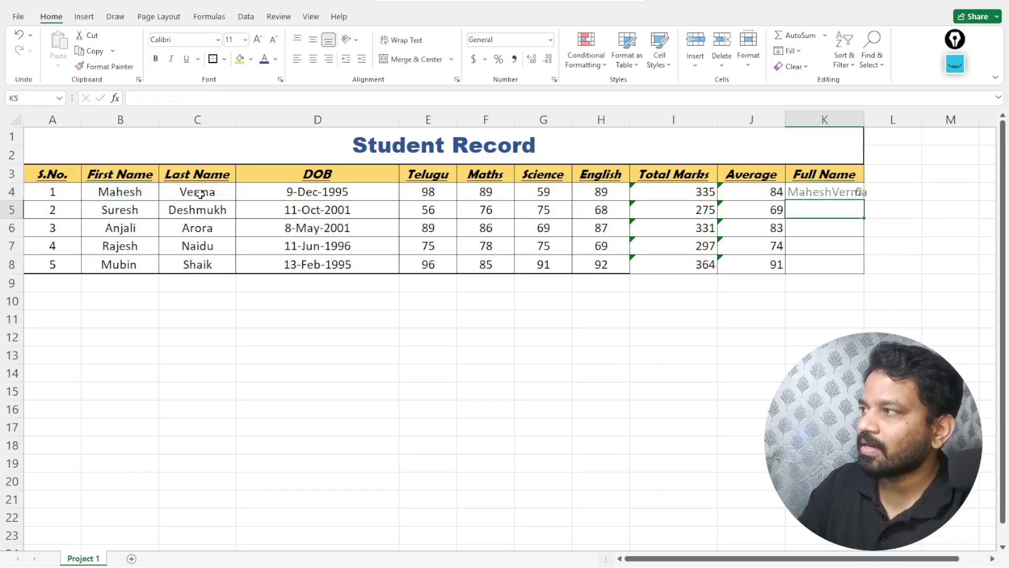
Fill the name formula from K4 down through K8 and check the joined names.
click(812, 195)
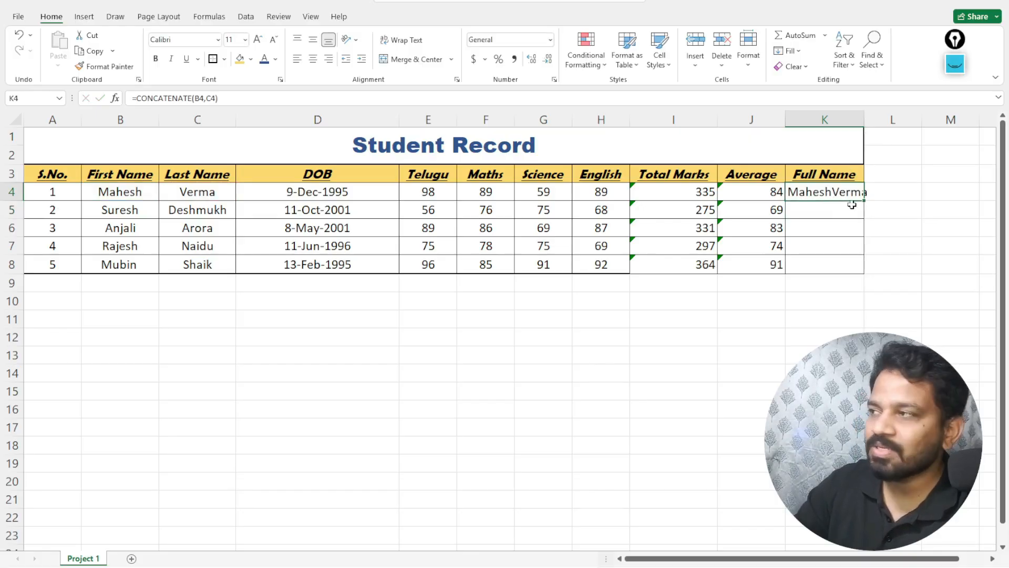
drag(864, 201, 857, 274)
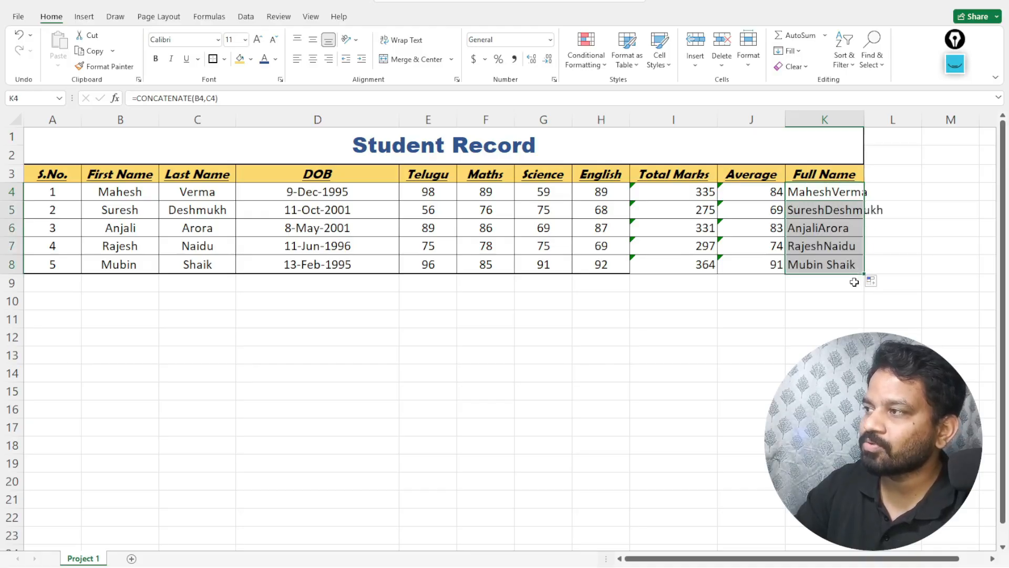
click(828, 264)
click(823, 210)
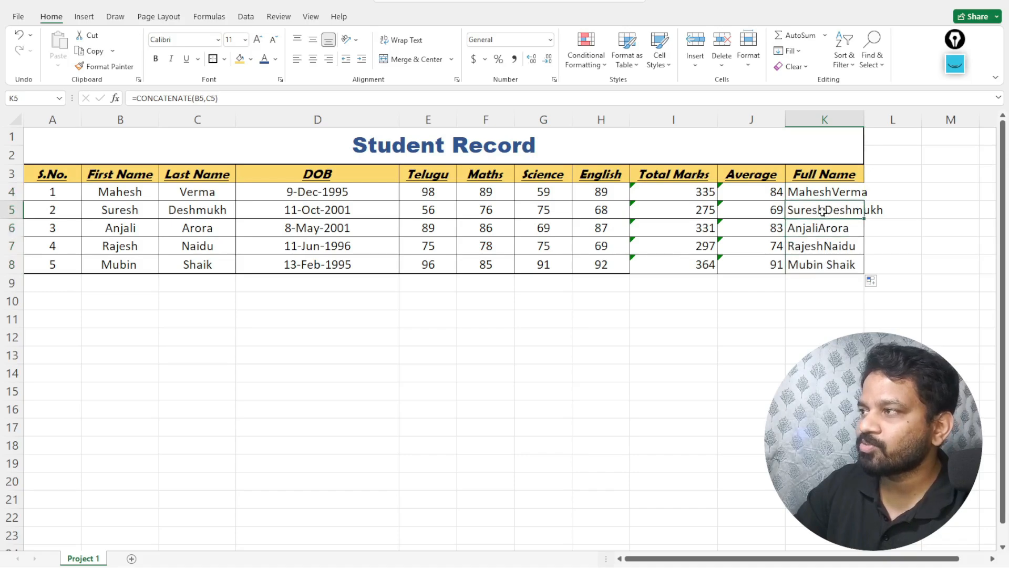
click(833, 196)
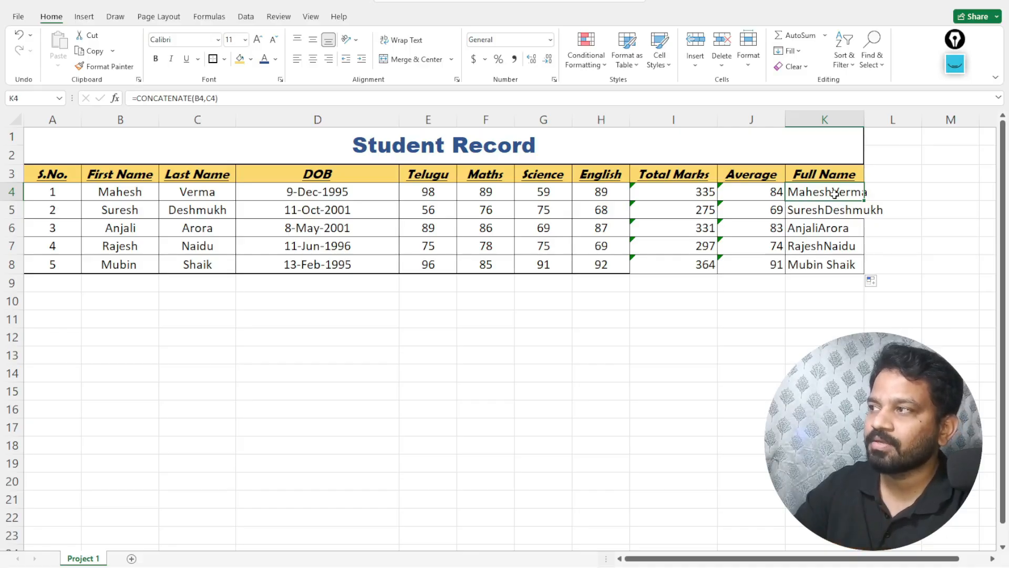
Add a space between the two names in K4 by changing its formula to =CONCATENATE(B4," ",C4).
double_click(835, 194)
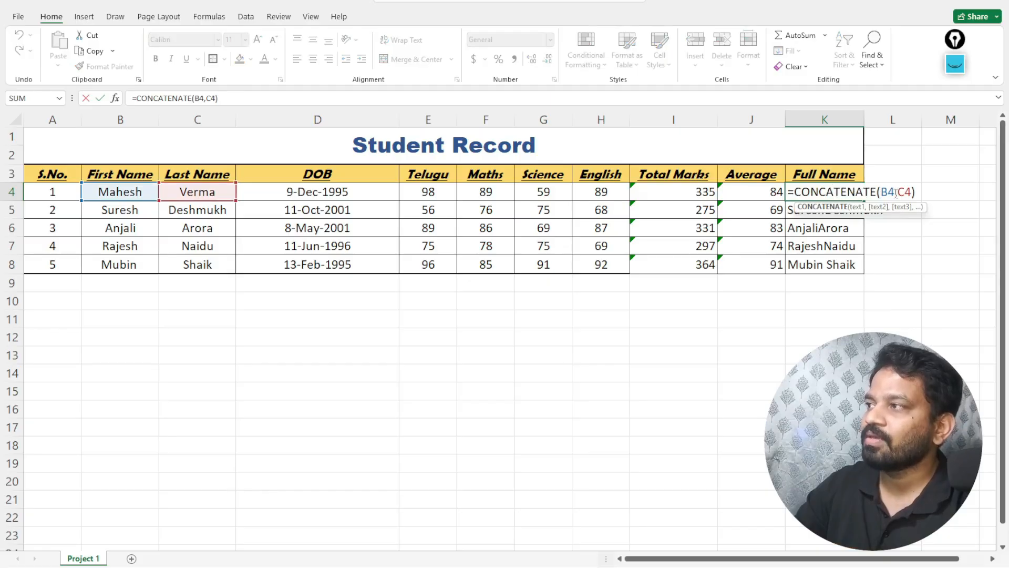
click(896, 193)
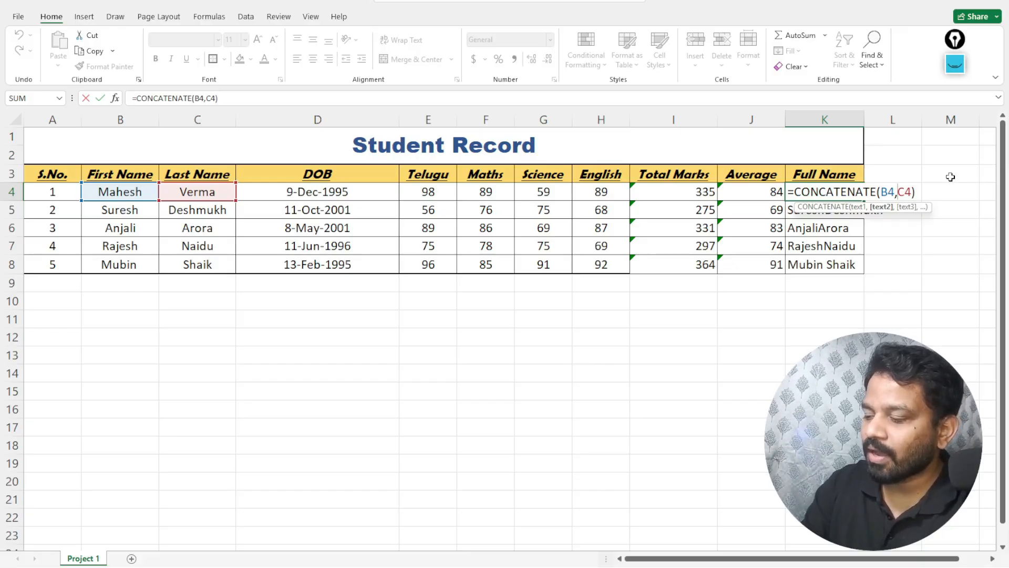
text(")
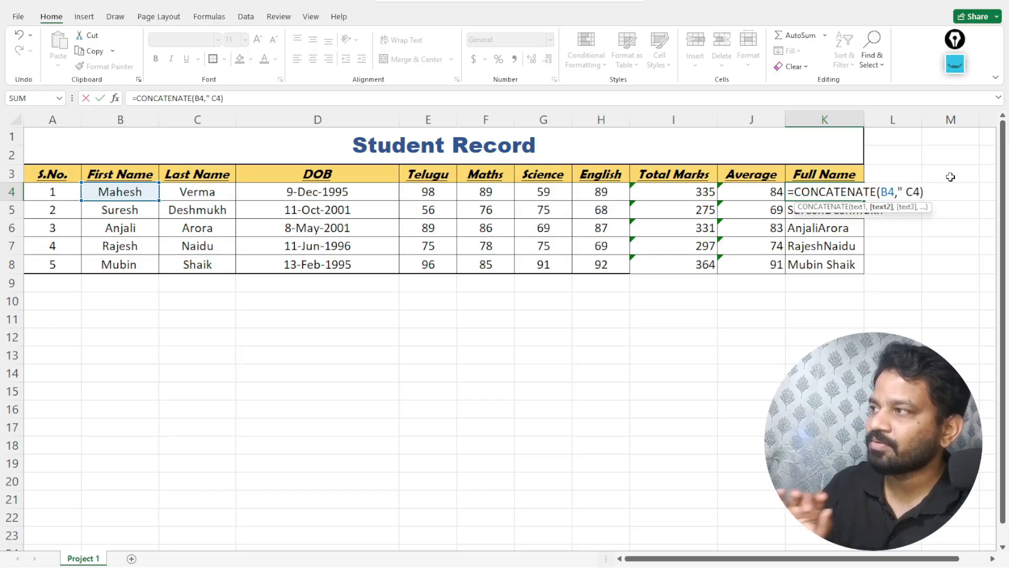
text(")
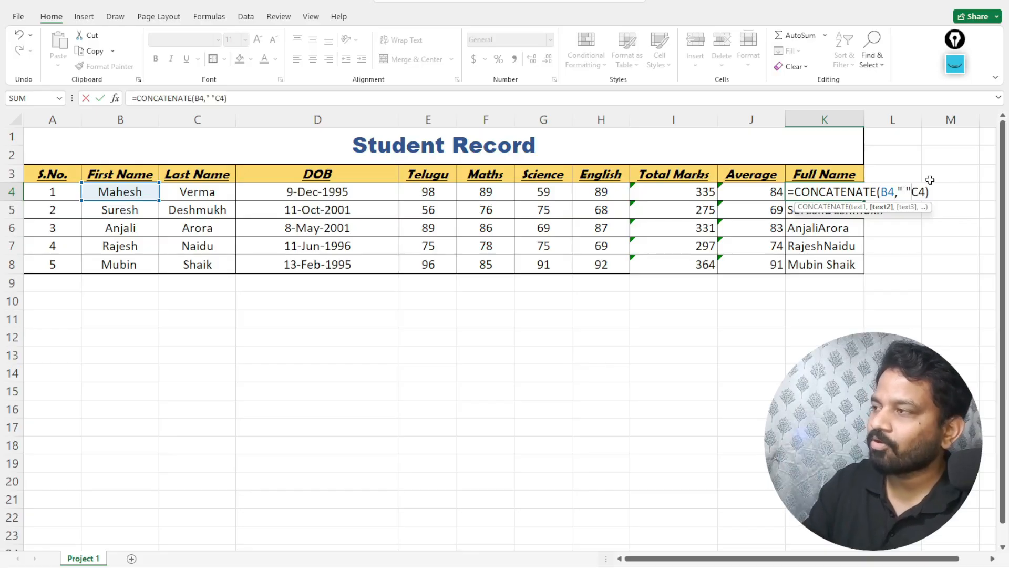
text(,)
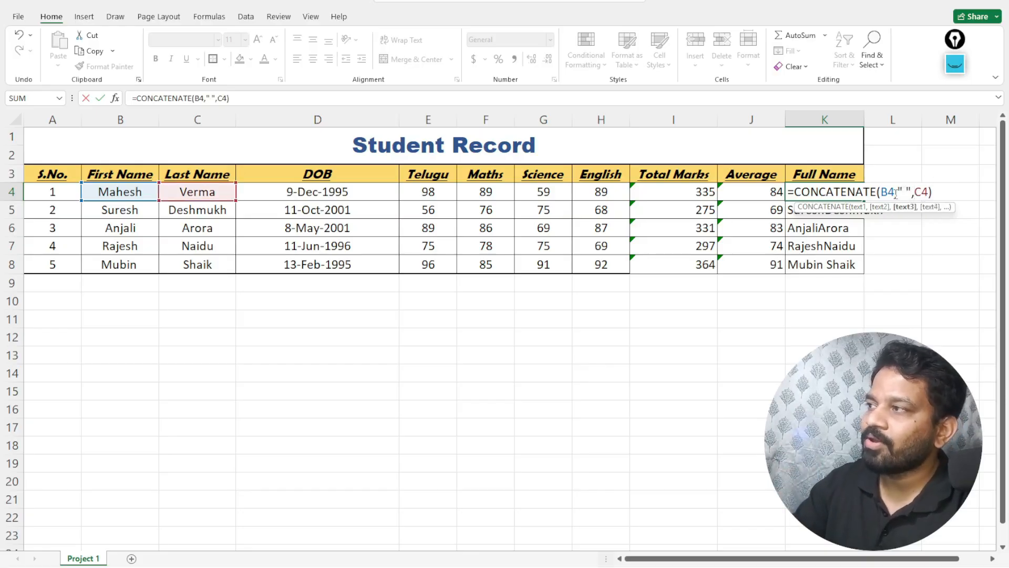
drag(896, 195, 880, 192)
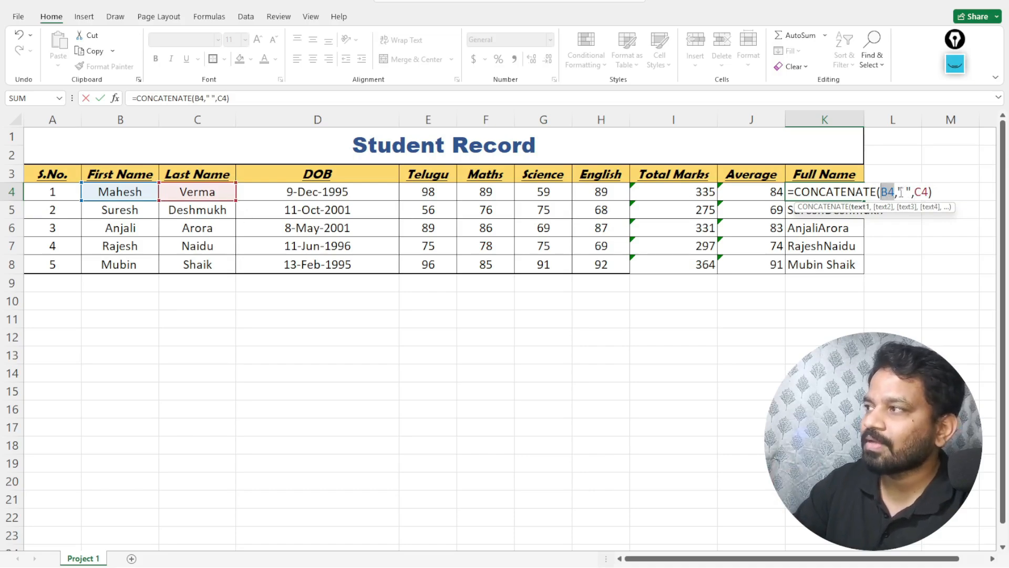
drag(913, 191, 895, 191)
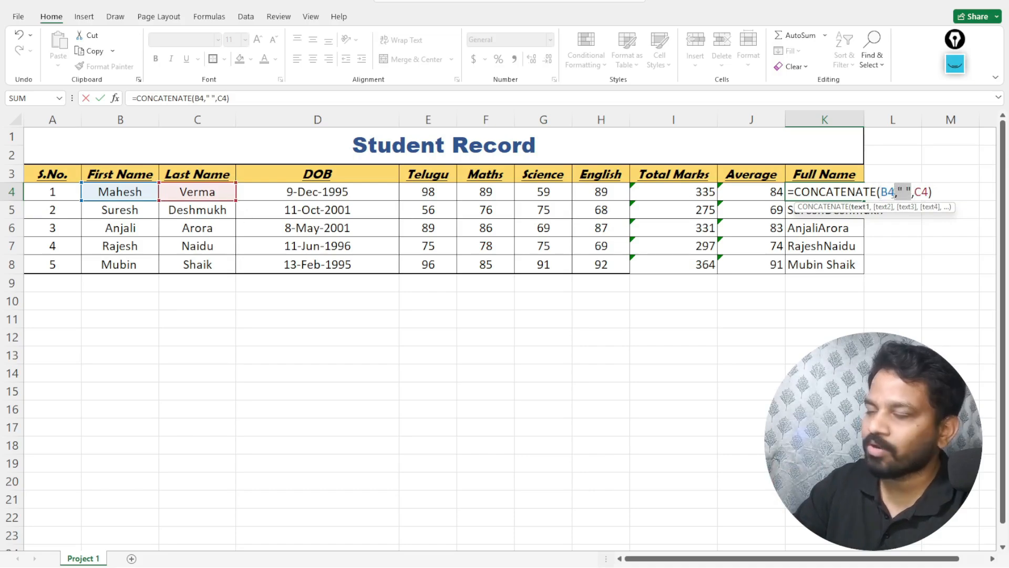
click(920, 196)
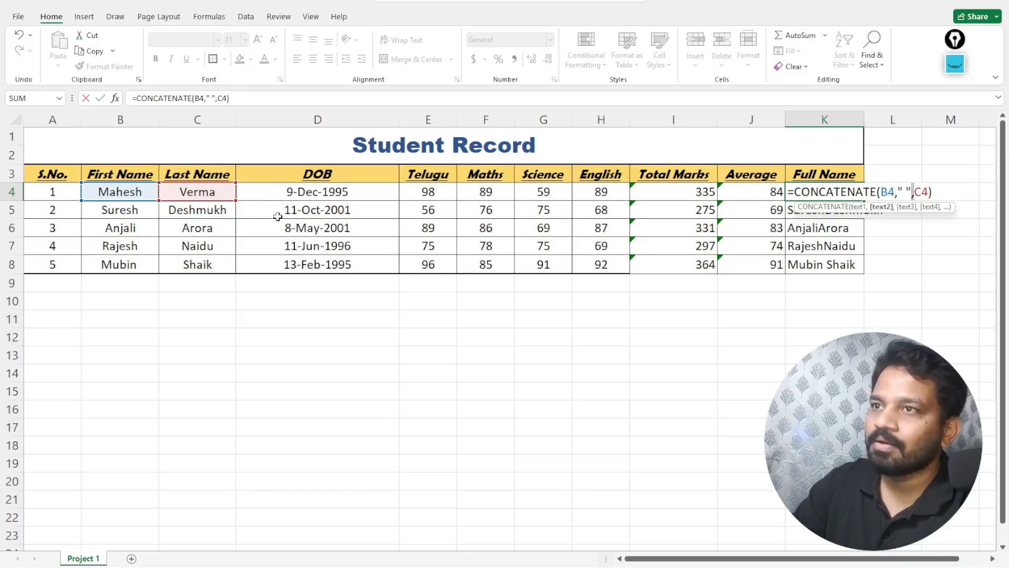
click(211, 196)
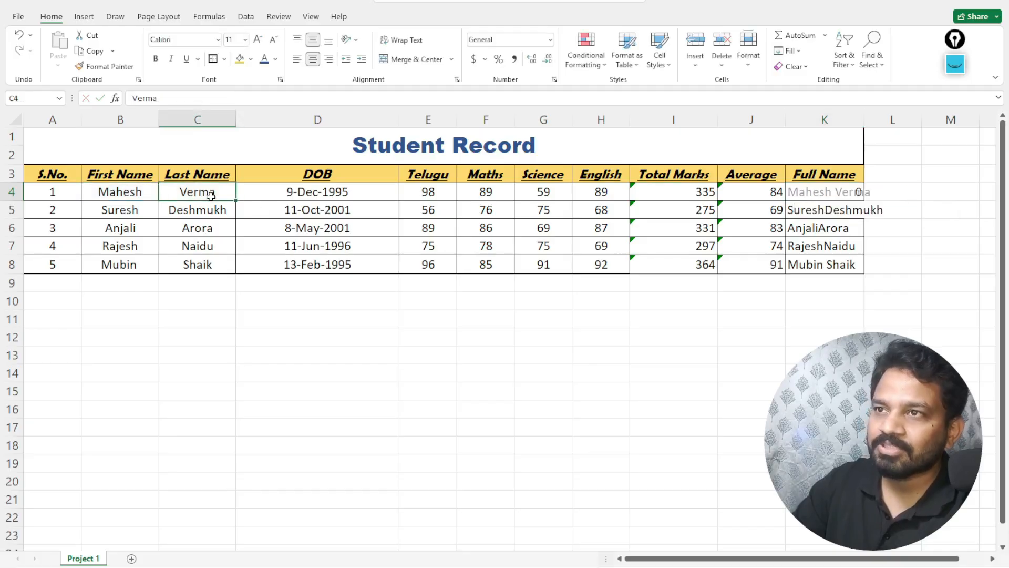
double_click(809, 191)
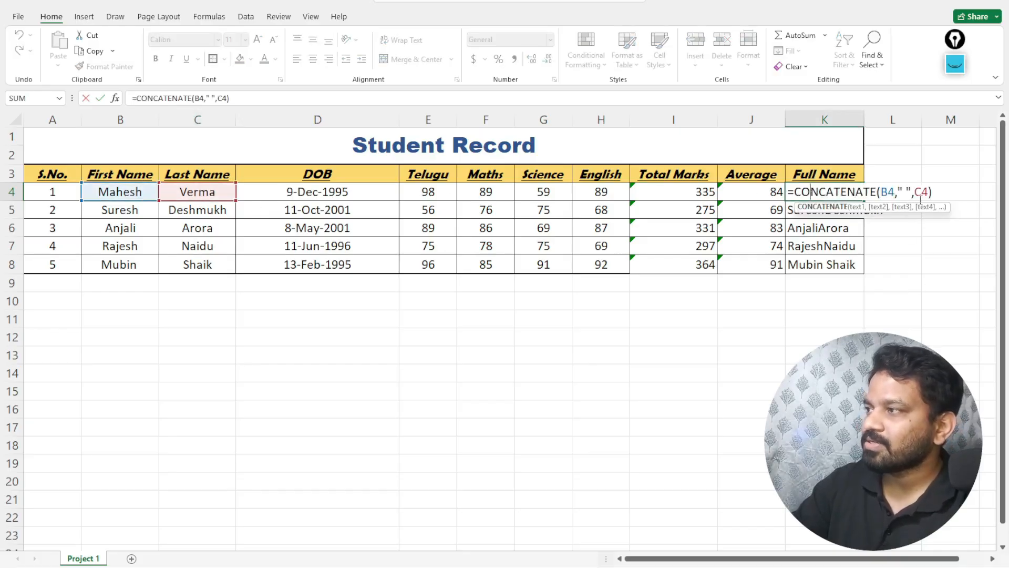
key(Return)
Fill the spaced name formula from K4 down through K8 and check the formula in K8.
click(857, 191)
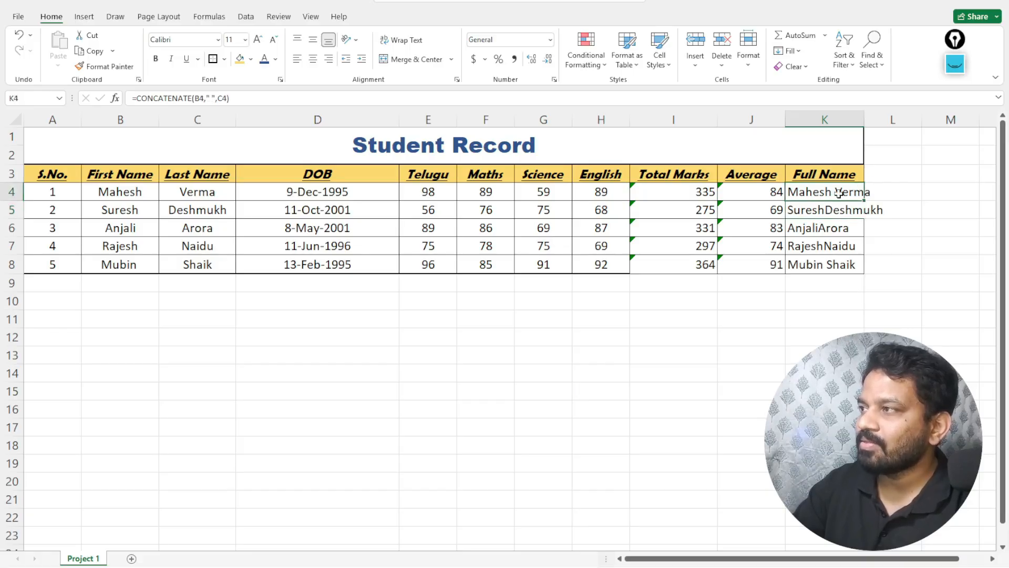
drag(864, 201, 865, 274)
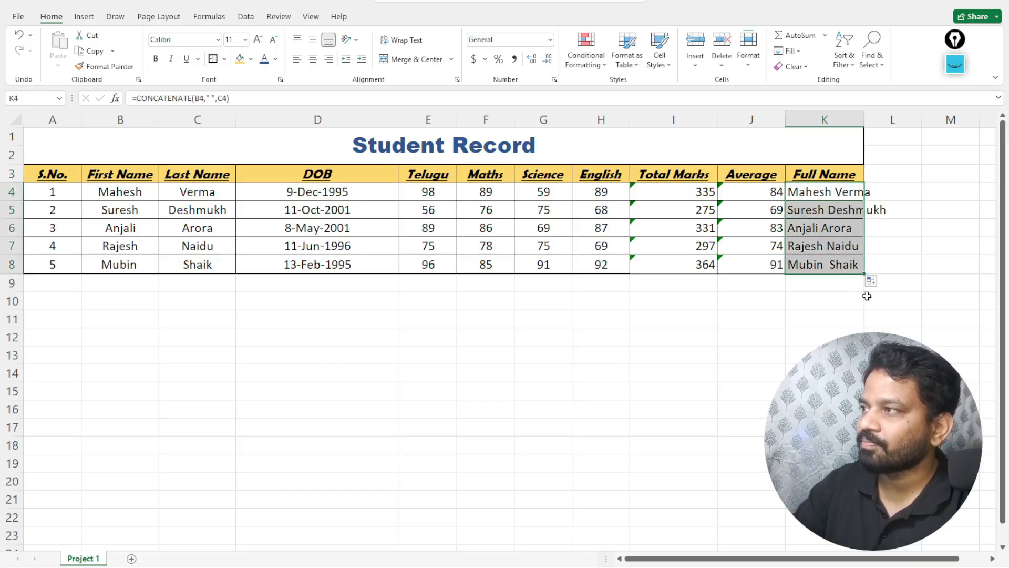
click(840, 265)
double_click(840, 266)
key(Return)
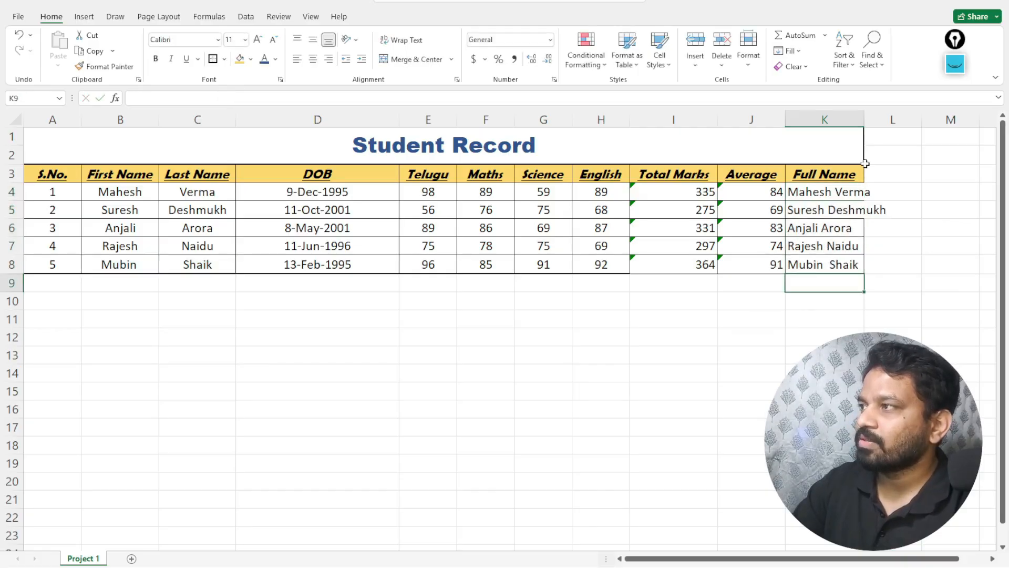
Widen the Full Name column to fit its contents and center the names in K4:K8.
double_click(865, 121)
click(864, 118)
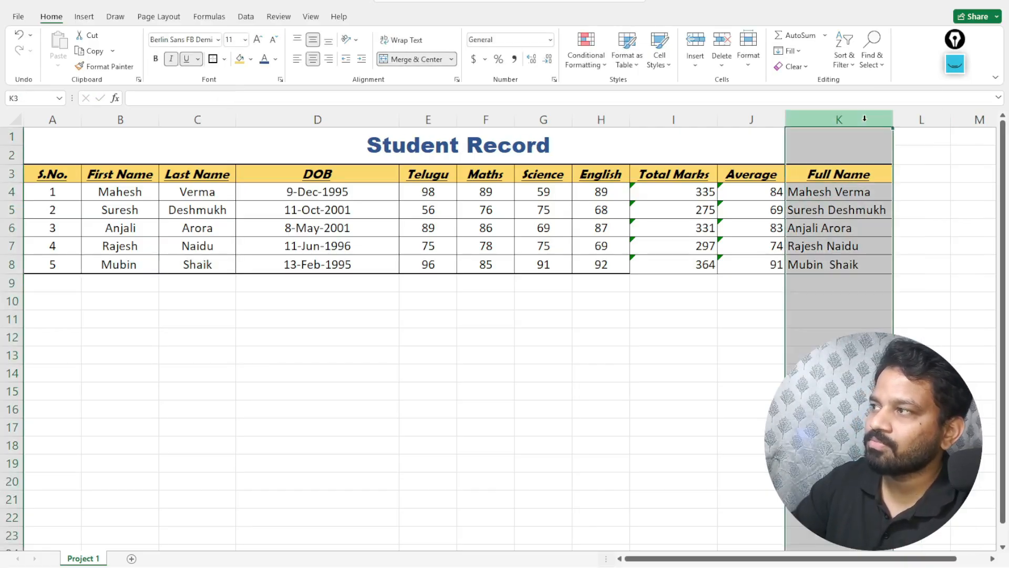
drag(844, 193, 845, 261)
drag(847, 194, 836, 210)
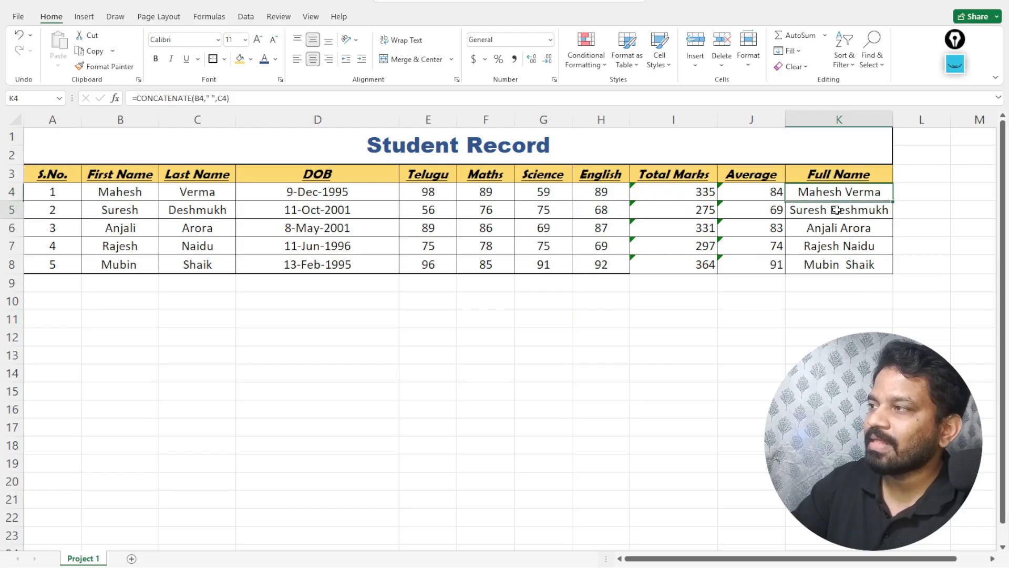
Check the filled name formulas and add several extra spaces between the quotation marks in K8's CONCATENATE formula.
click(836, 210)
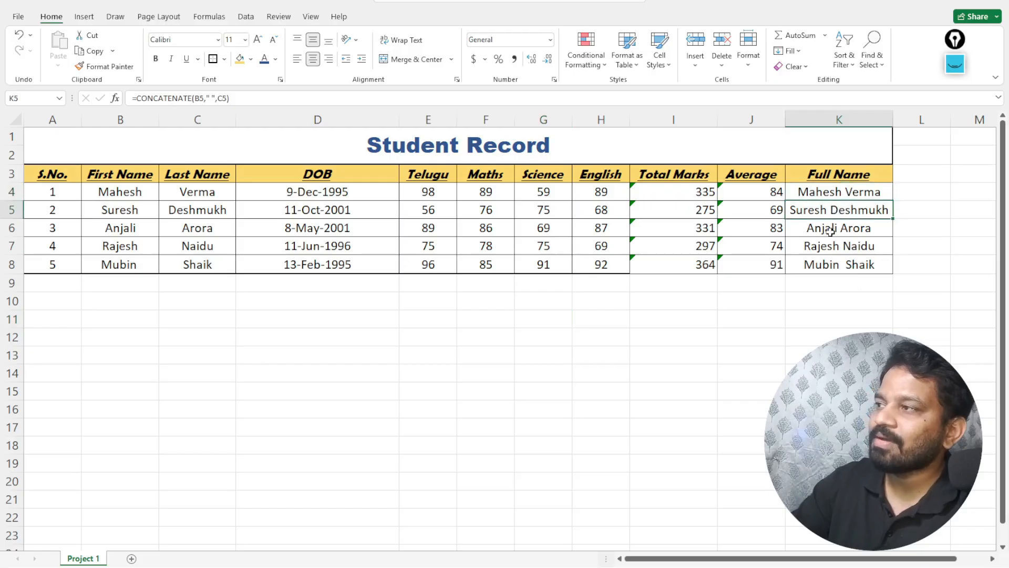
click(831, 230)
click(822, 252)
click(825, 265)
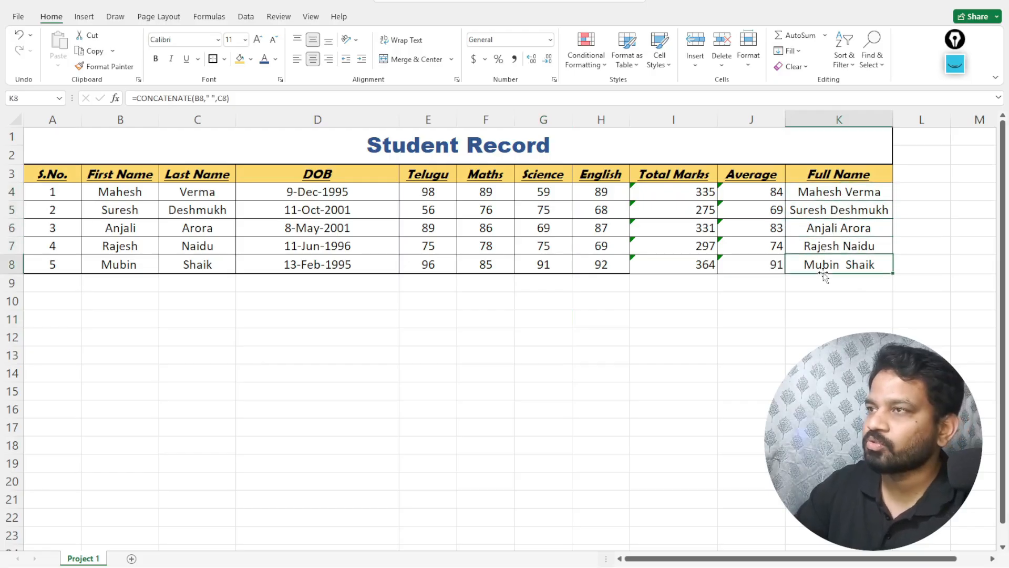
click(212, 98)
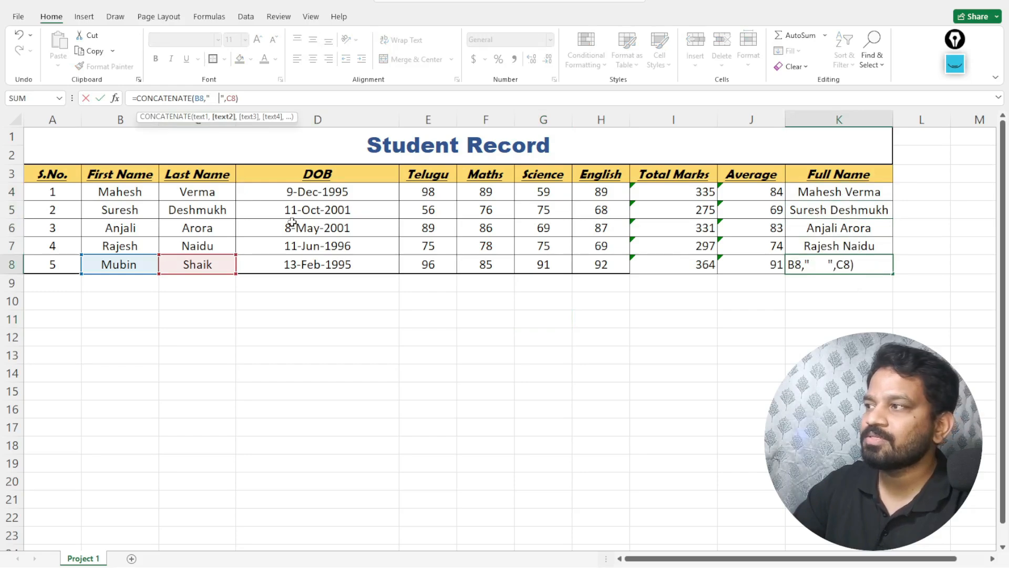
key(ctrl+Return)
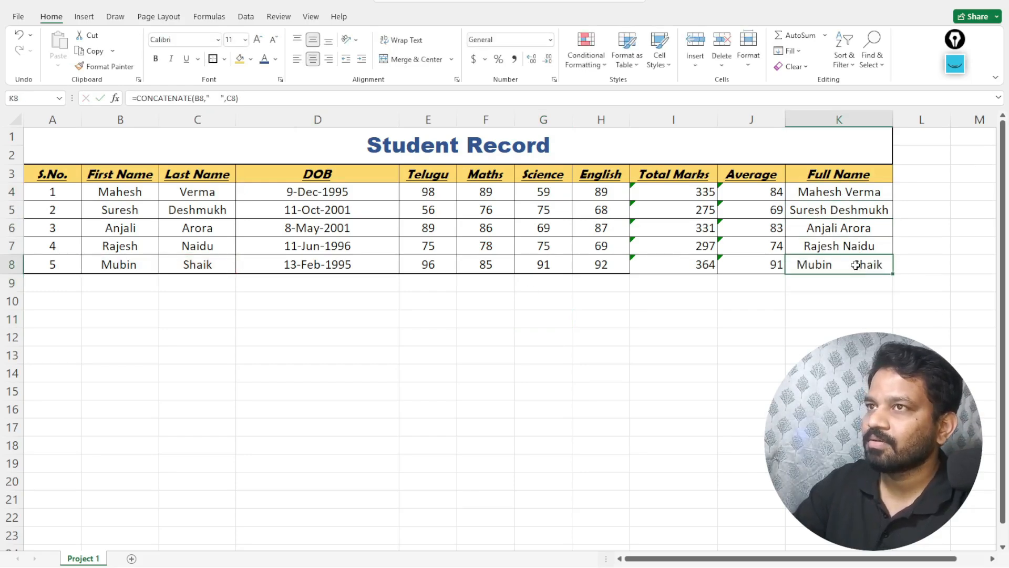
Delete most of the extra spaces between the quotation marks in K8's CONCATENATE formula.
click(222, 100)
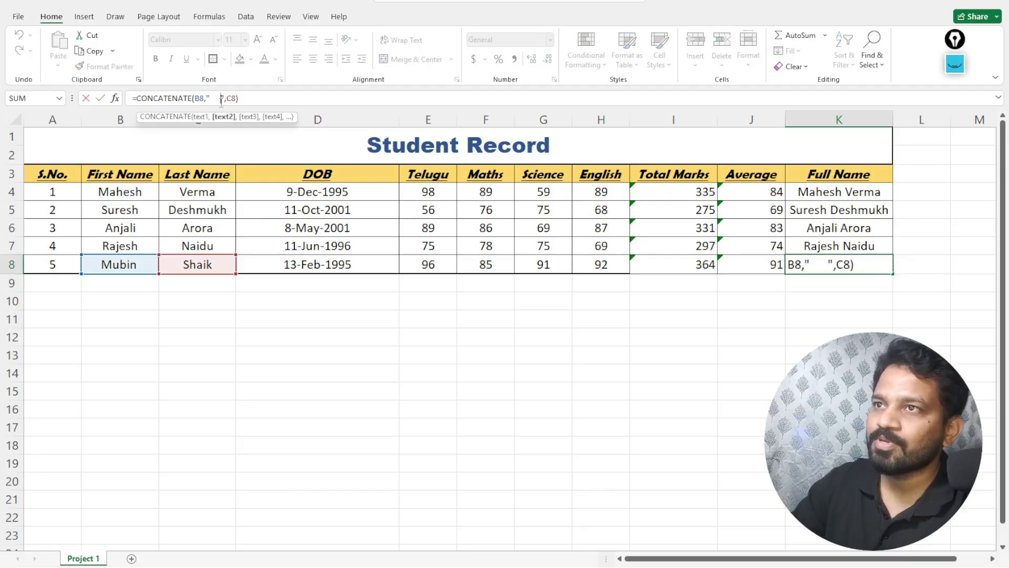
key(BackSpace)
key(BackSpace)
key(BackSpace)
key(BackSpace)
key(BackSpace)
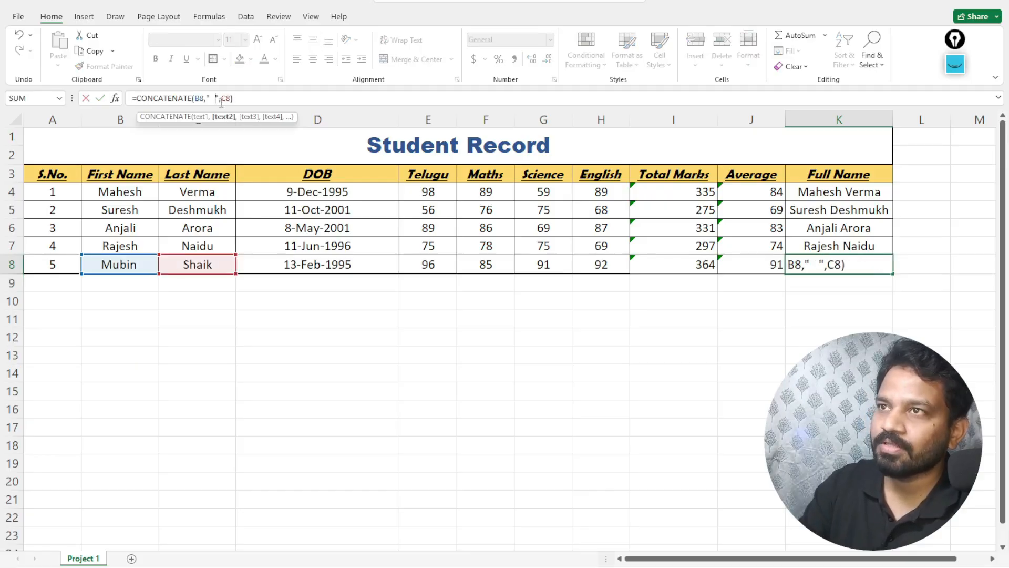
click(543, 409)
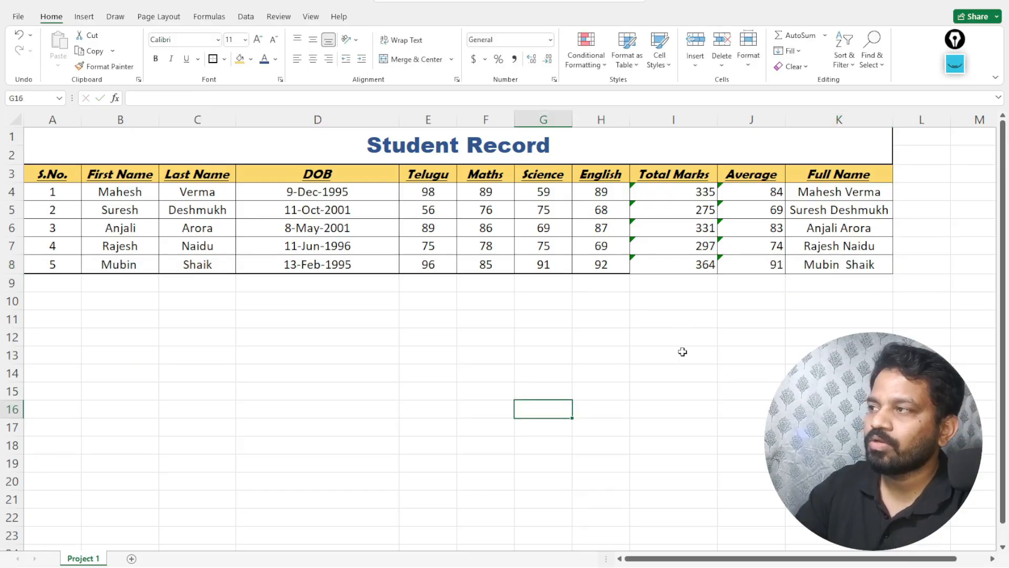
Center the values in the Total Marks and Average columns.
click(666, 115)
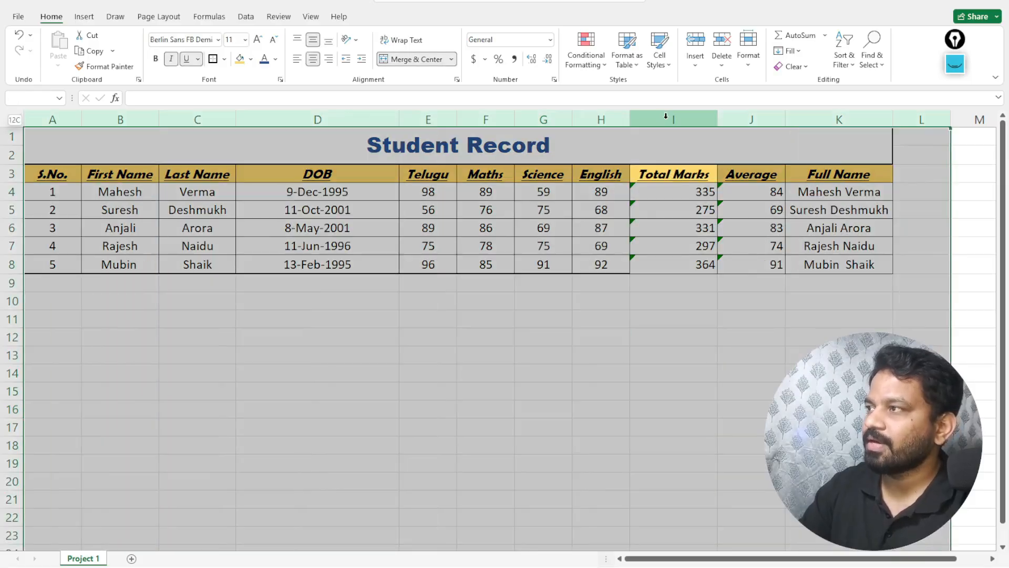
click(437, 391)
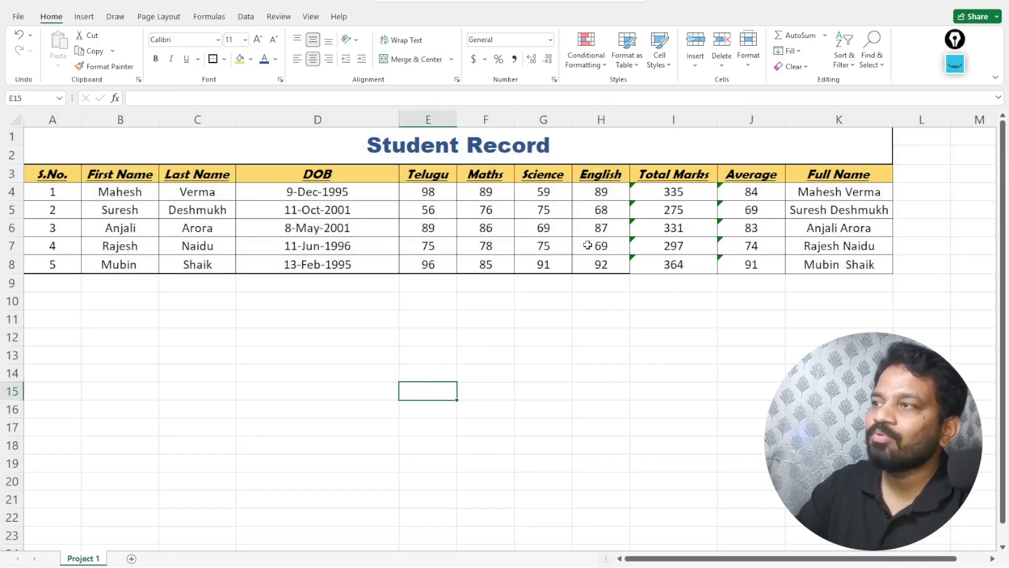
Examine the English marks in H4:H8 cell by cell to compare the students' scores.
click(613, 195)
click(617, 215)
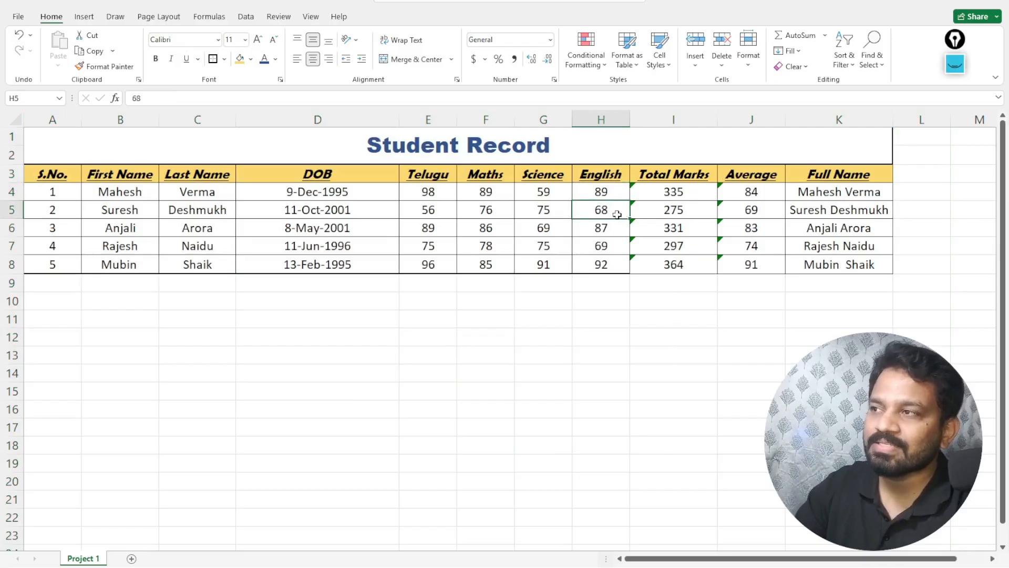
click(612, 232)
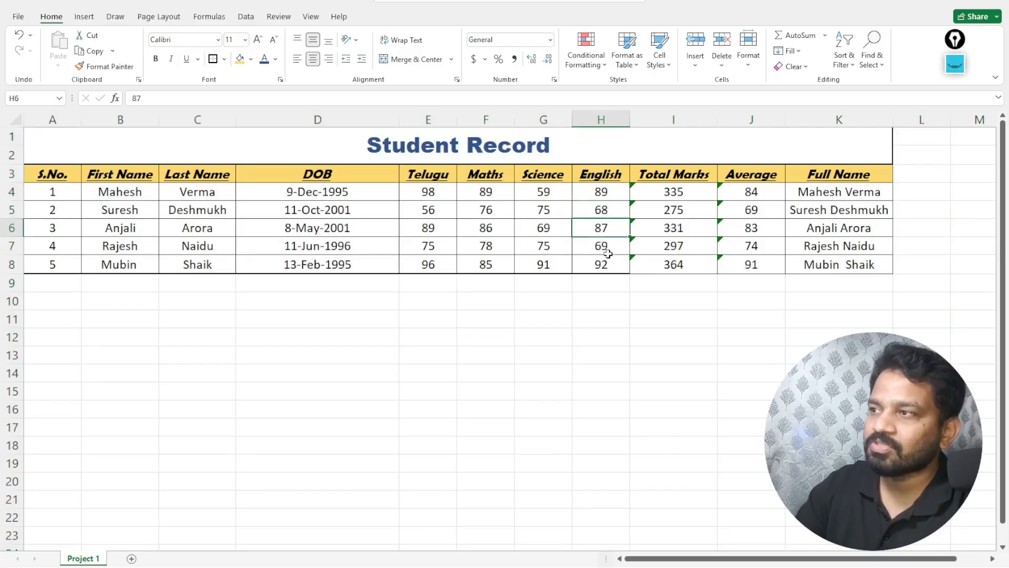
click(605, 250)
click(607, 264)
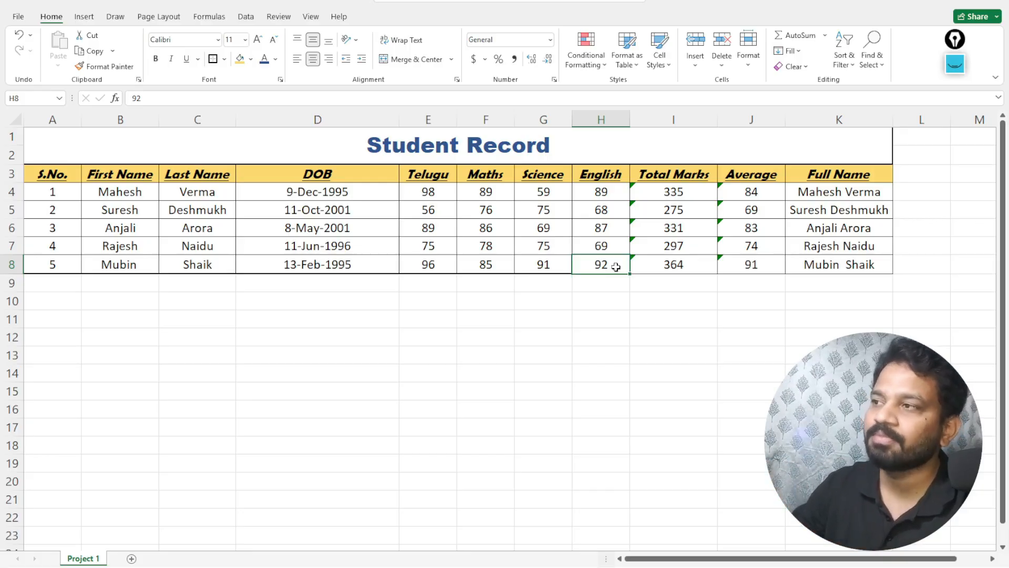
click(606, 246)
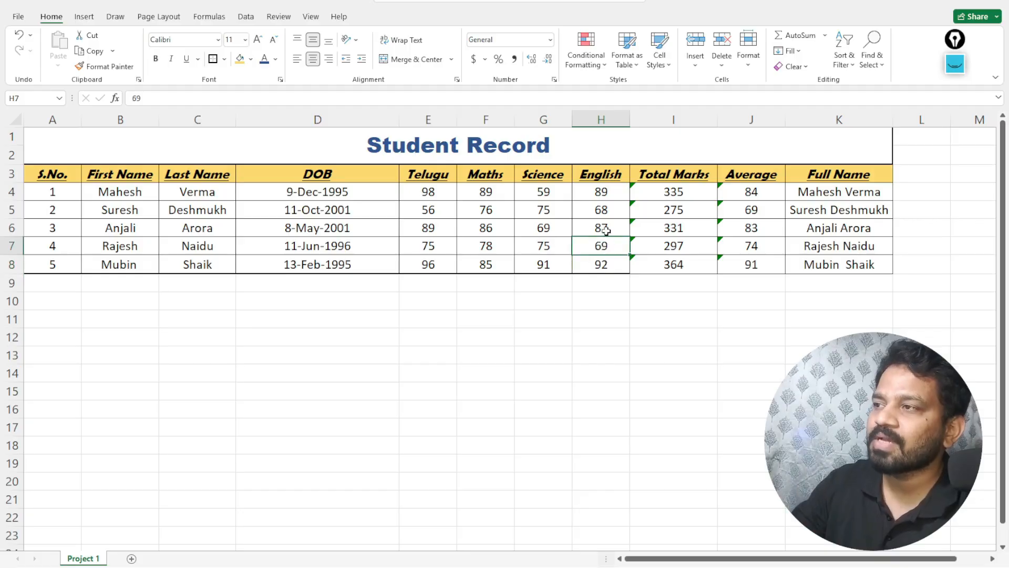
click(608, 227)
click(610, 196)
click(610, 215)
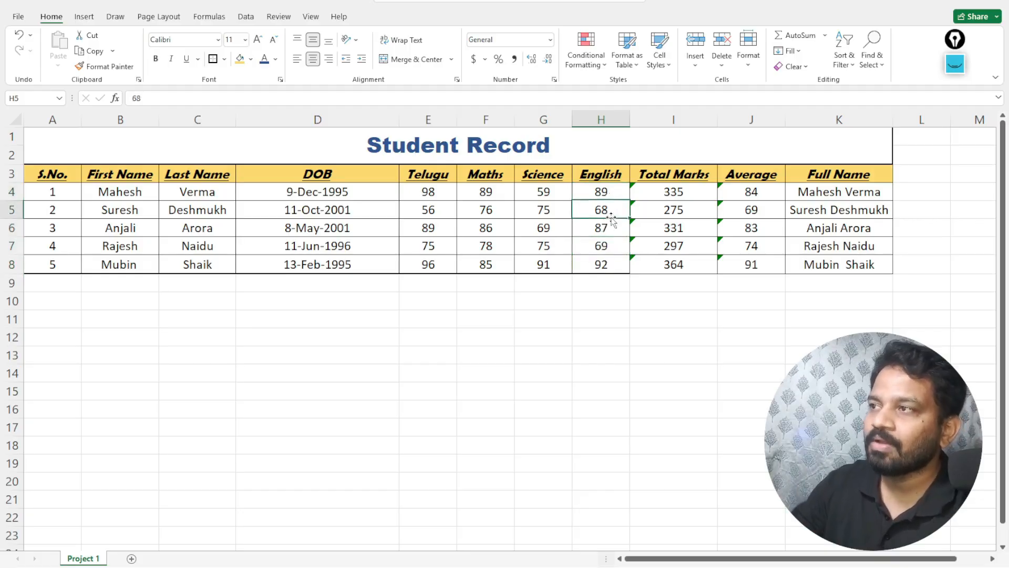
click(610, 246)
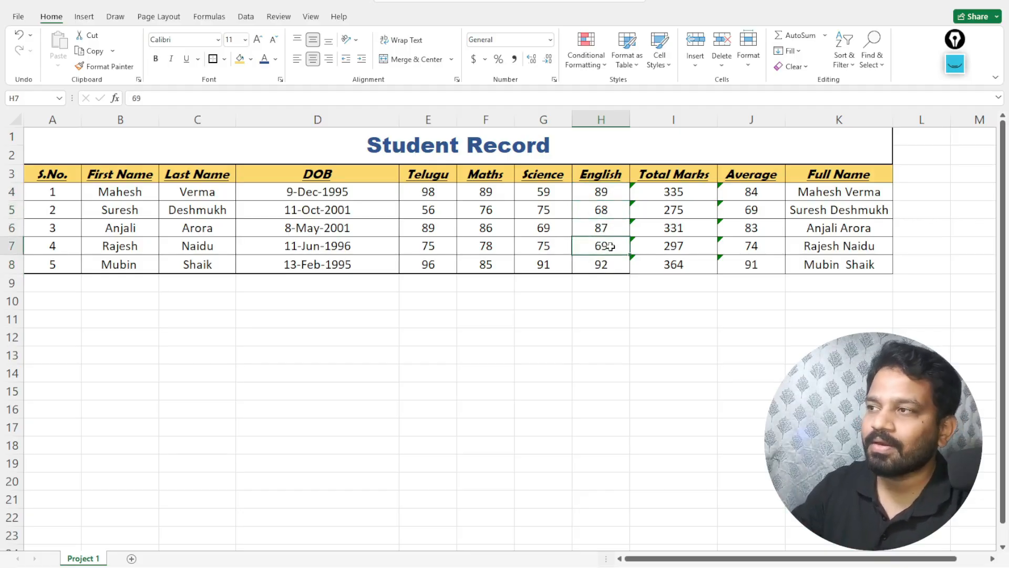
click(608, 266)
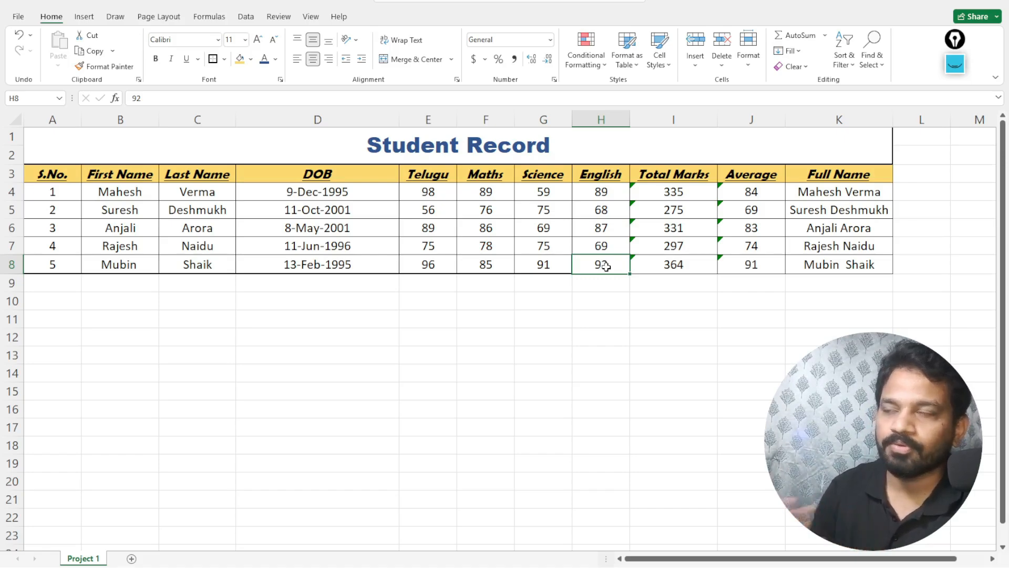
Circle the Styles group and point a red arrow at Conditional Formatting with the screen pen, and hide the ink.
key(ctrl+shift+1)
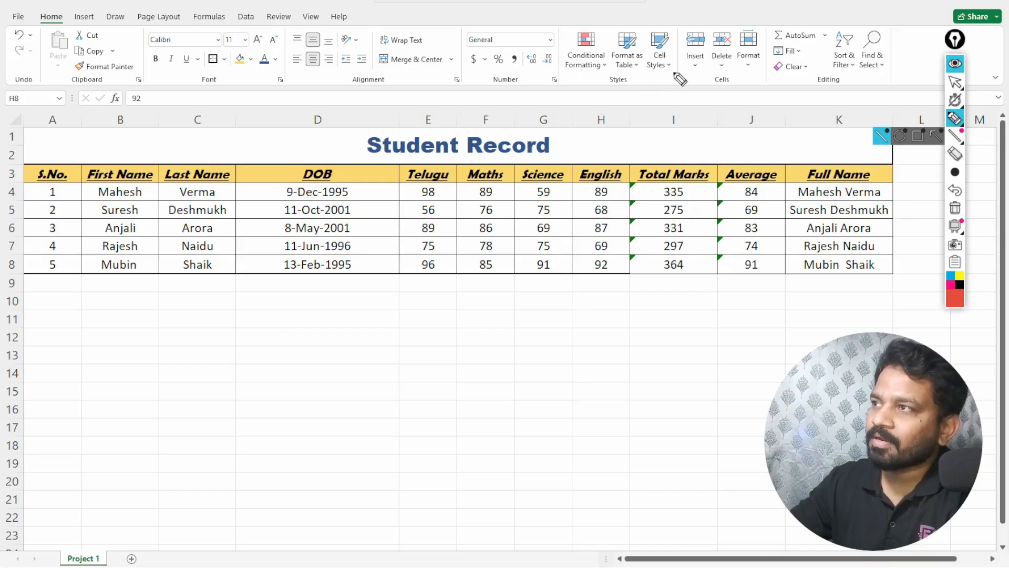
mouse_move(674, 72)
mouse_down()
mouse_move(652, 86)
mouse_move(555, 39)
mouse_move(665, 11)
mouse_move(678, 76)
mouse_move(646, 87)
mouse_up()
mouse_move(602, 46)
mouse_down()
mouse_move(631, 13)
mouse_move(601, 46)
mouse_move(616, 41)
mouse_up()
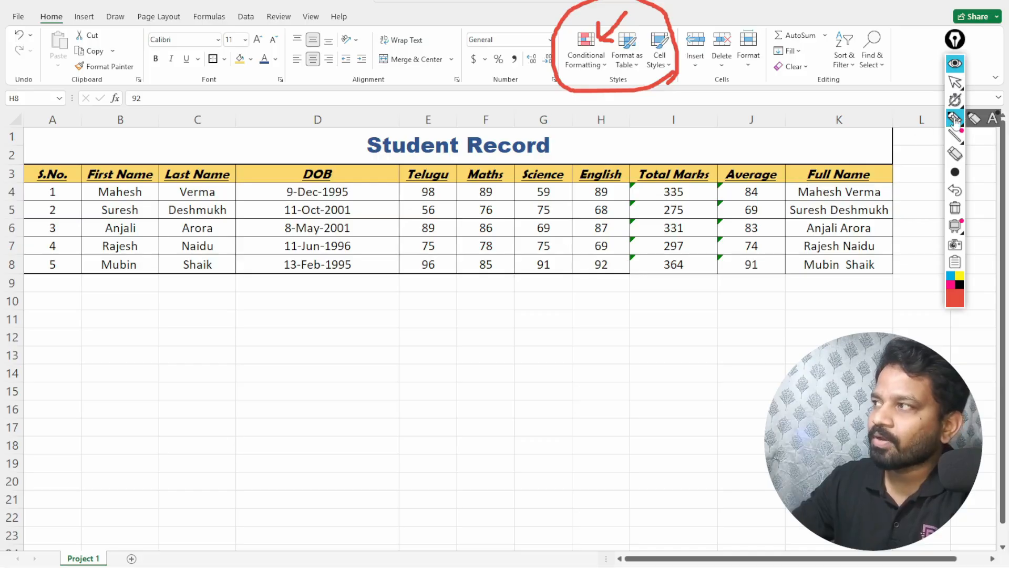
click(955, 63)
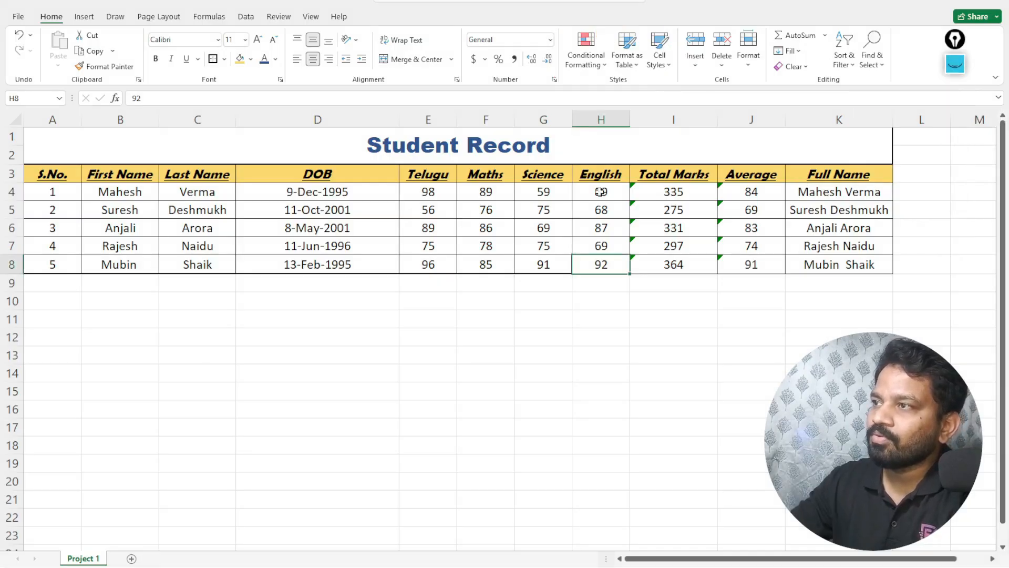
Apply a Red-Yellow-Green color scale, with red for the highest values, to the English marks in H4:H8.
click(603, 117)
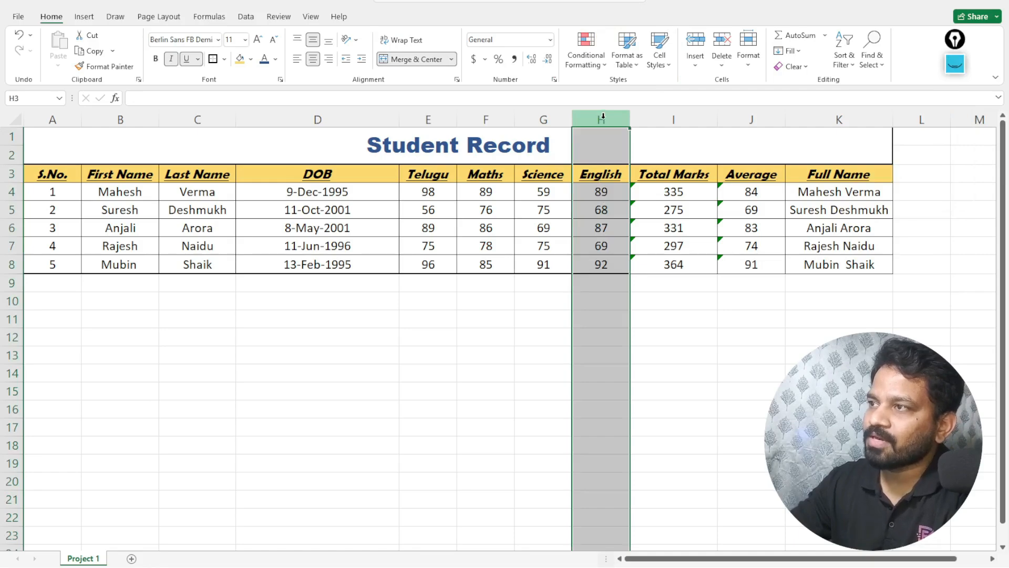
click(602, 192)
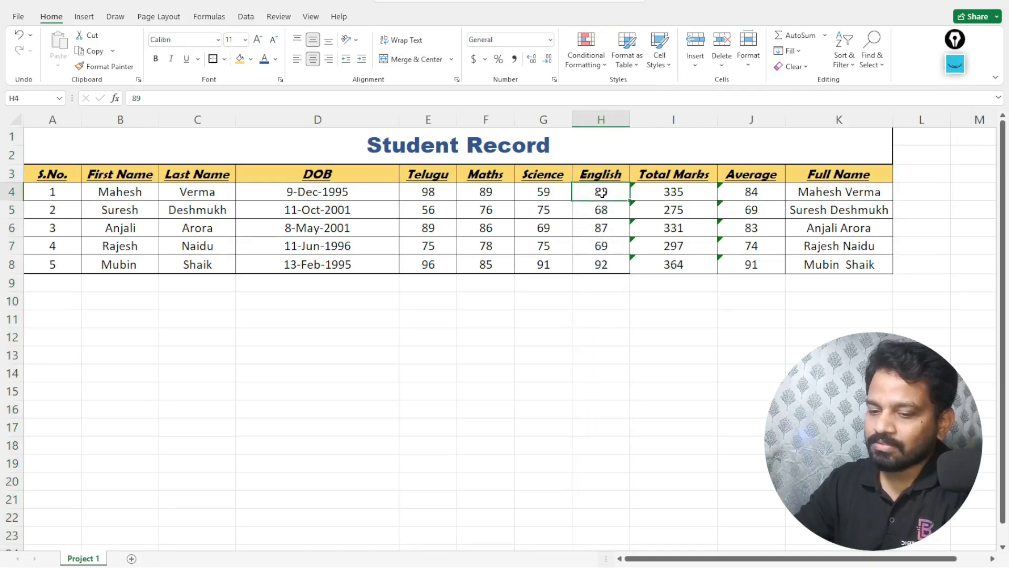
key(shift+Down)
key(shift+Down)
key(shift+Down)
key(shift+Down)
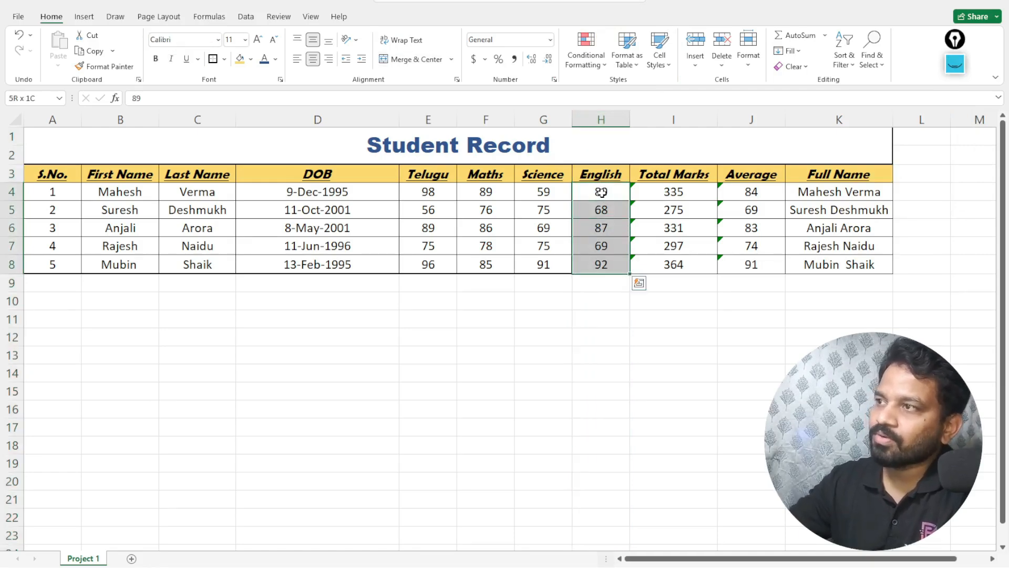
click(598, 62)
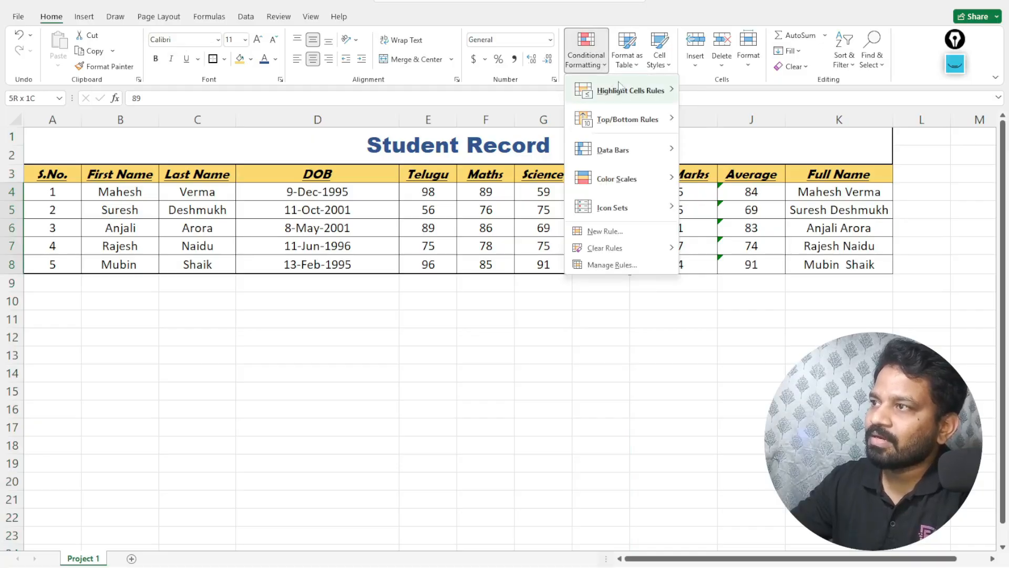
mouse_move(629, 95)
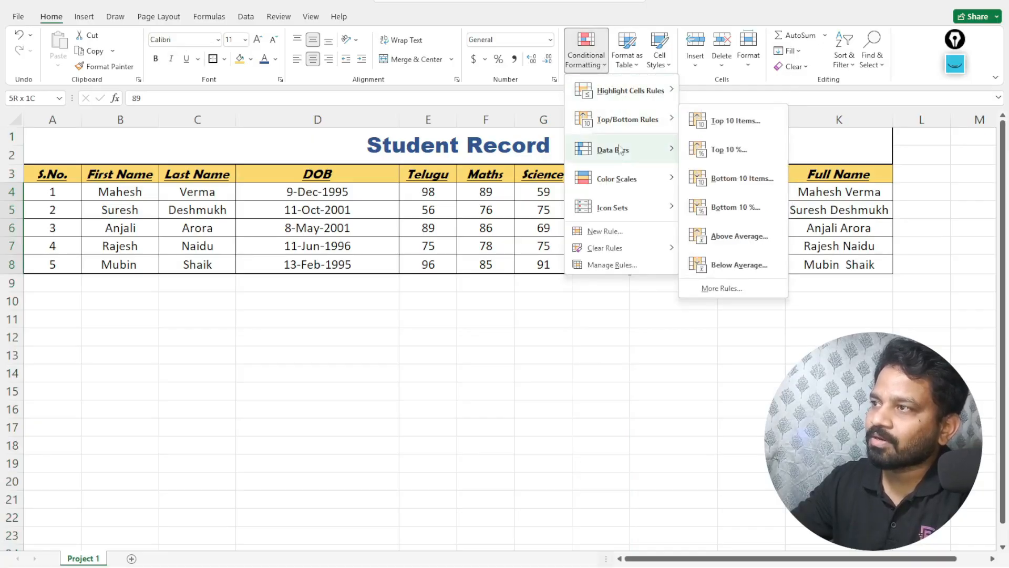
mouse_move(613, 180)
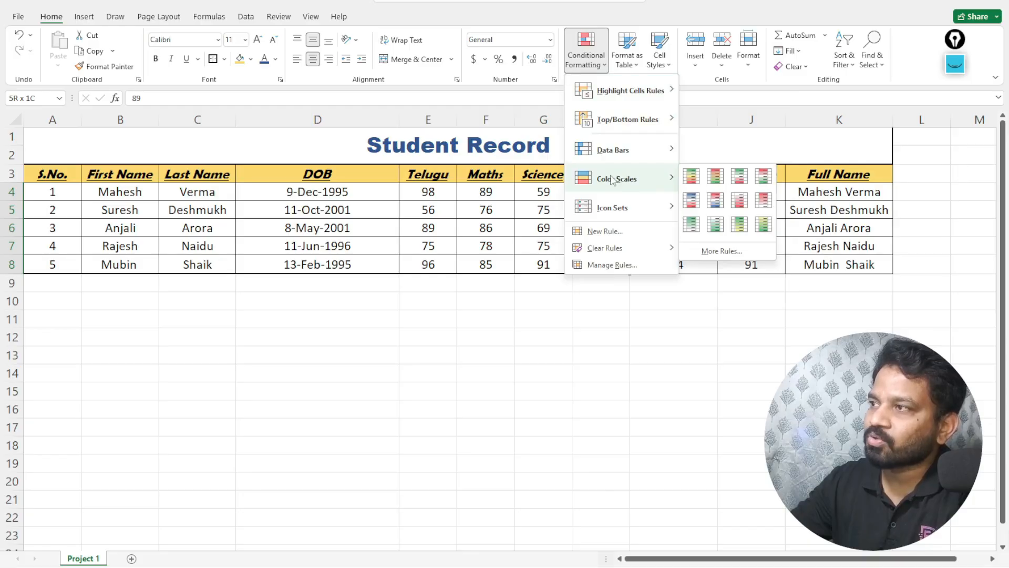
click(717, 179)
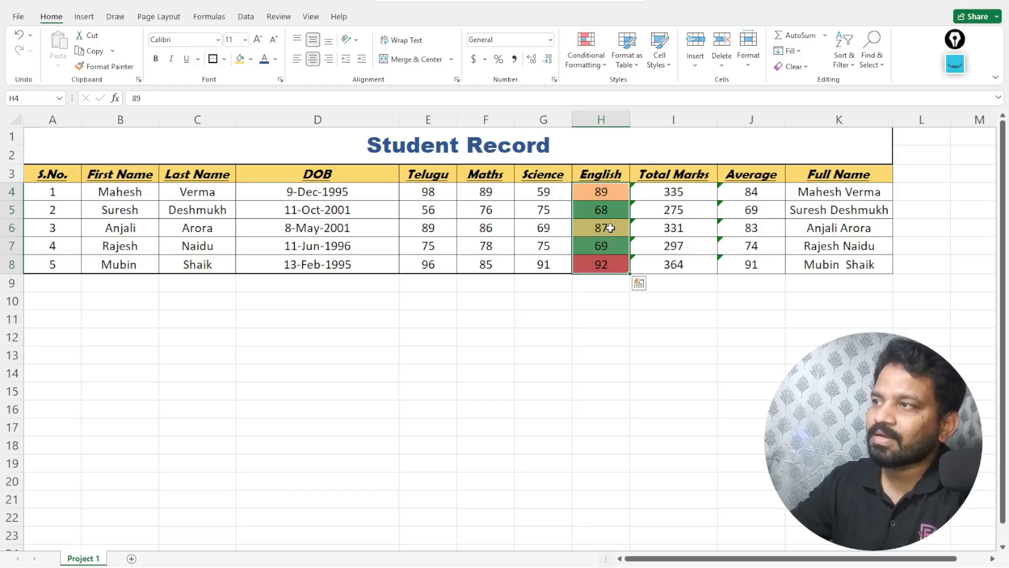
Apply the Green-Yellow-Red color scale, with green for the highest values, to H4:H8 and check the colored marks.
click(605, 66)
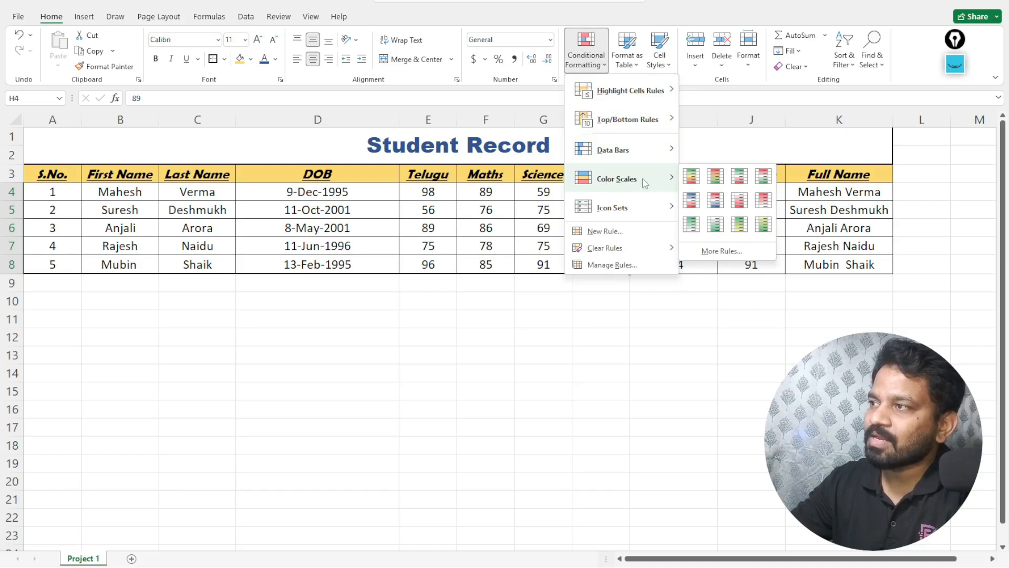
click(693, 179)
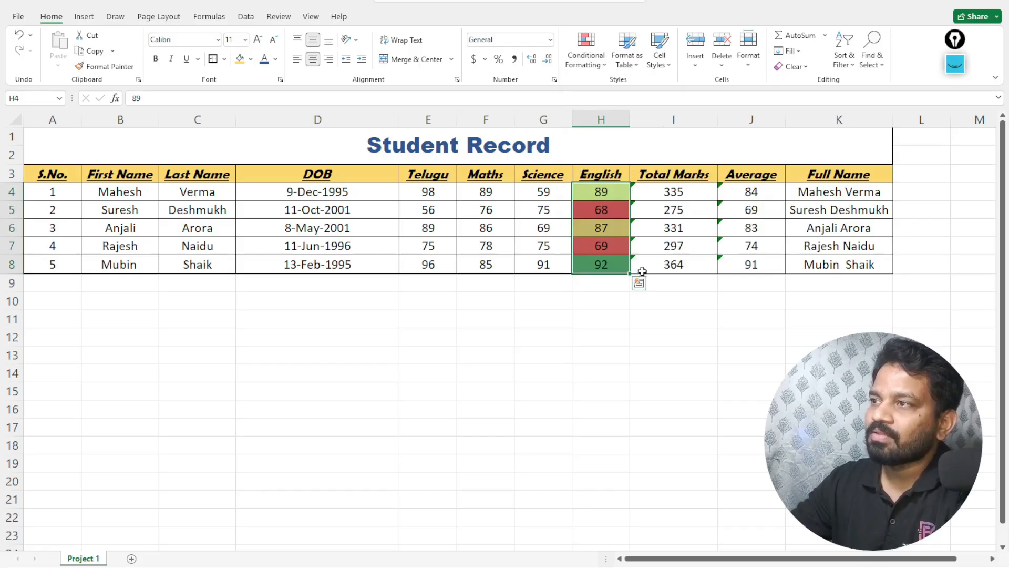
click(607, 269)
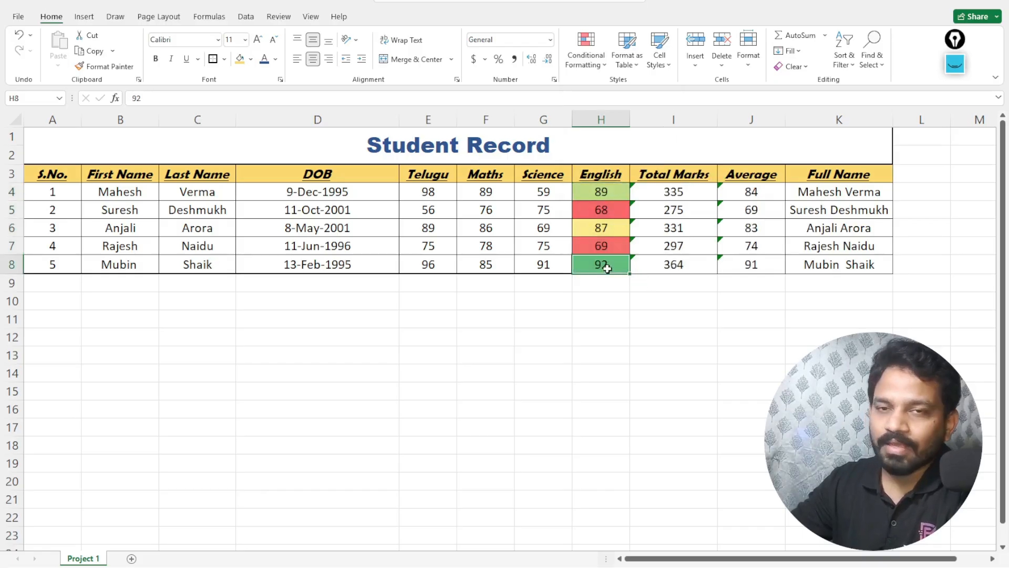
click(614, 211)
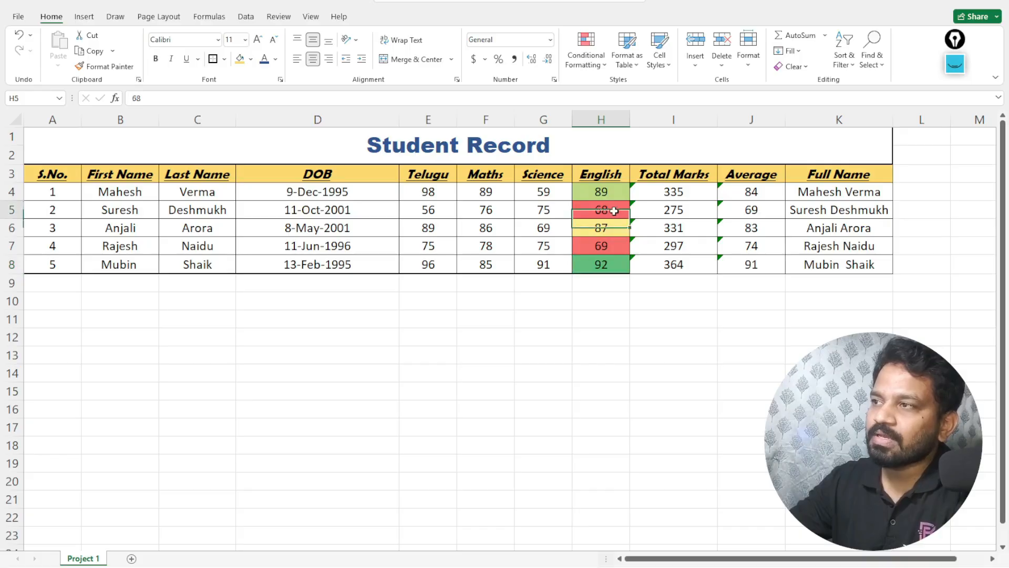
click(607, 232)
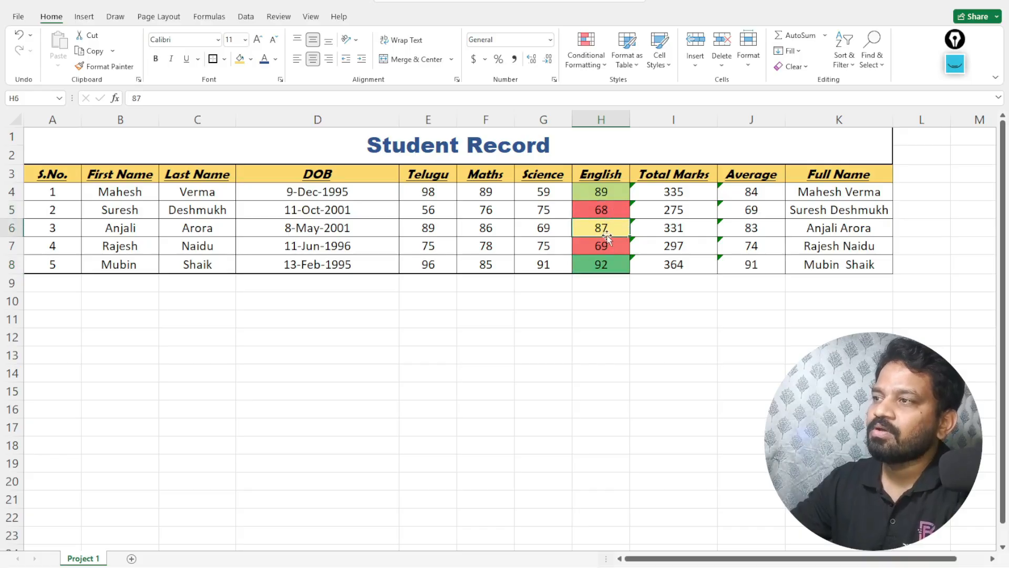
click(607, 195)
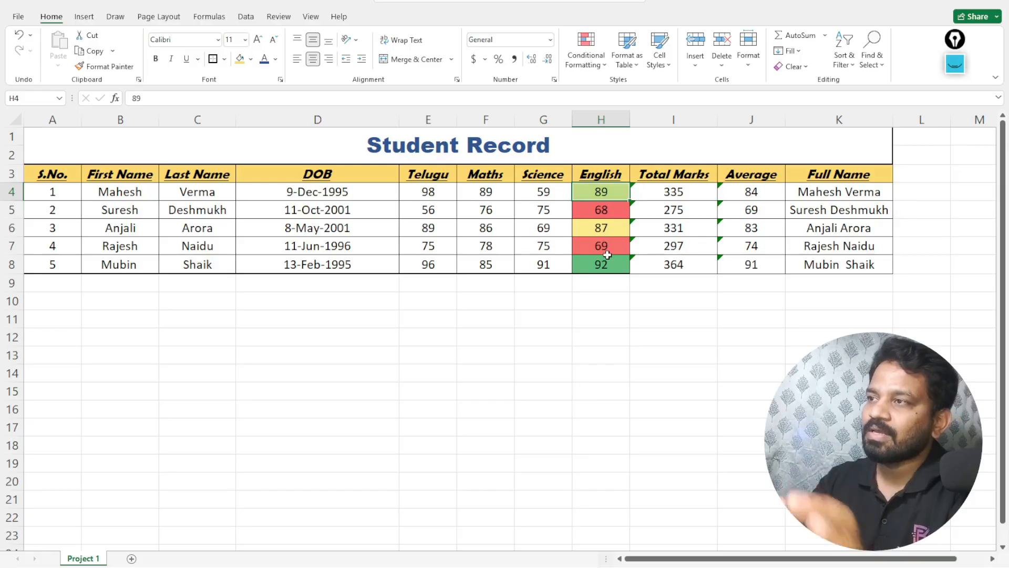
Select the whole Science column G and turn on filtering for it.
click(549, 196)
key(shift+Down)
key(shift+Down)
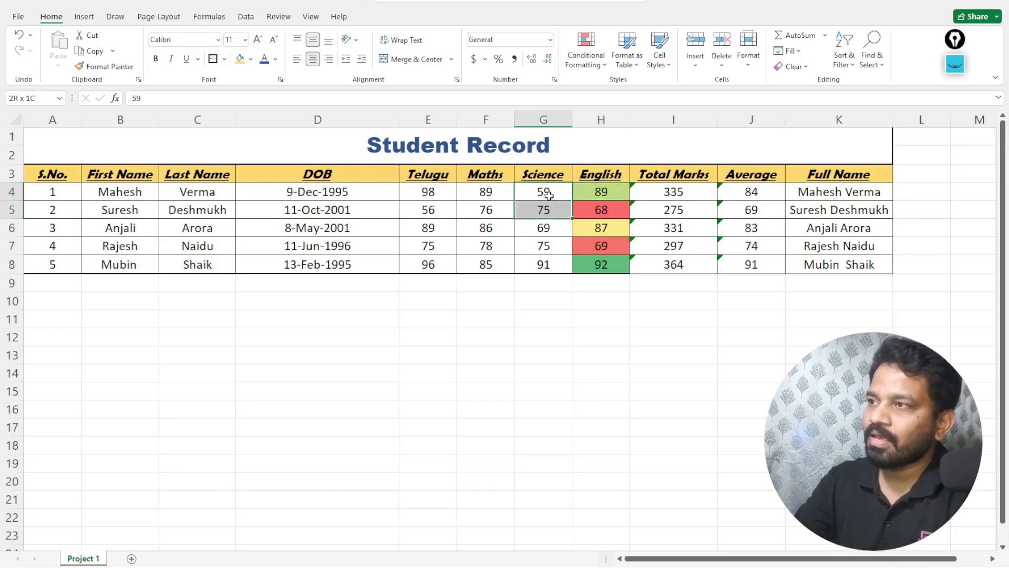
click(542, 118)
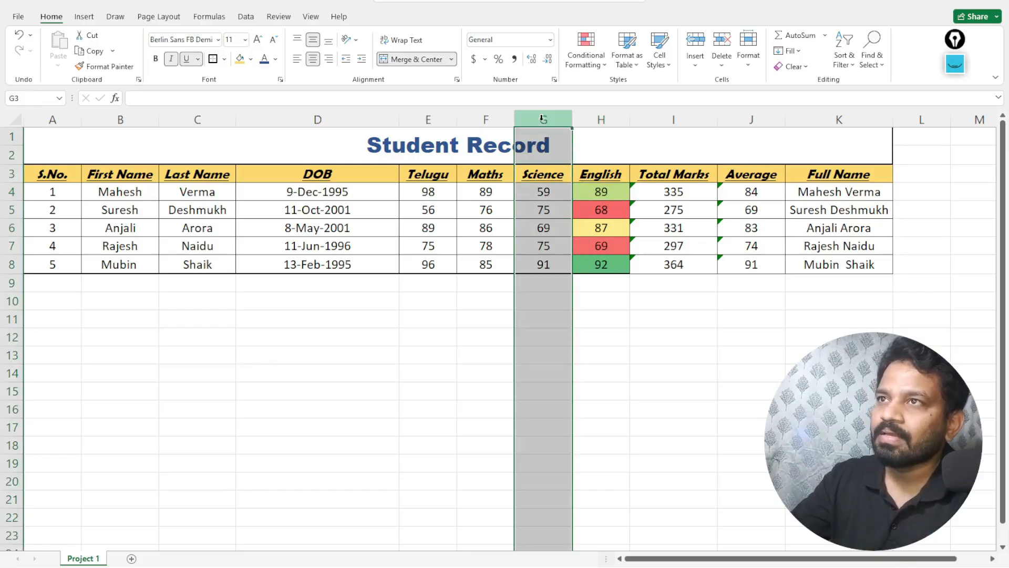
click(245, 17)
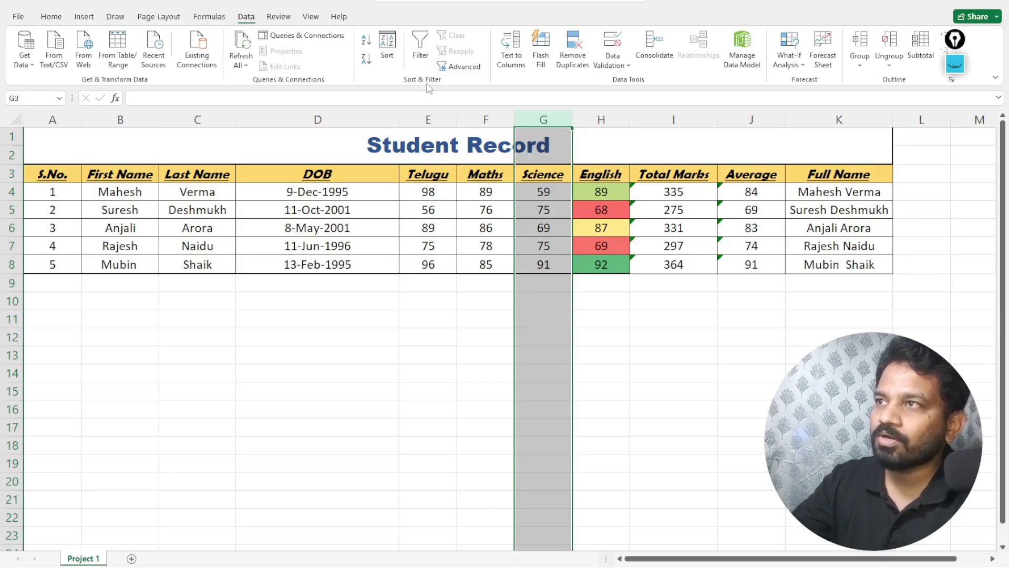
click(421, 46)
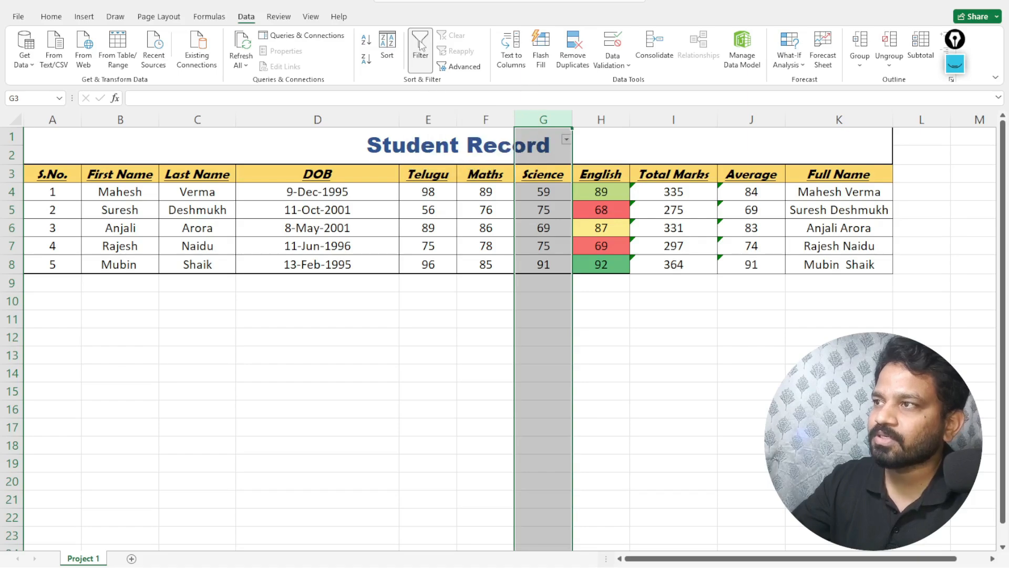
Sort the student rows by Science marks from largest to smallest using column G's filter.
click(542, 159)
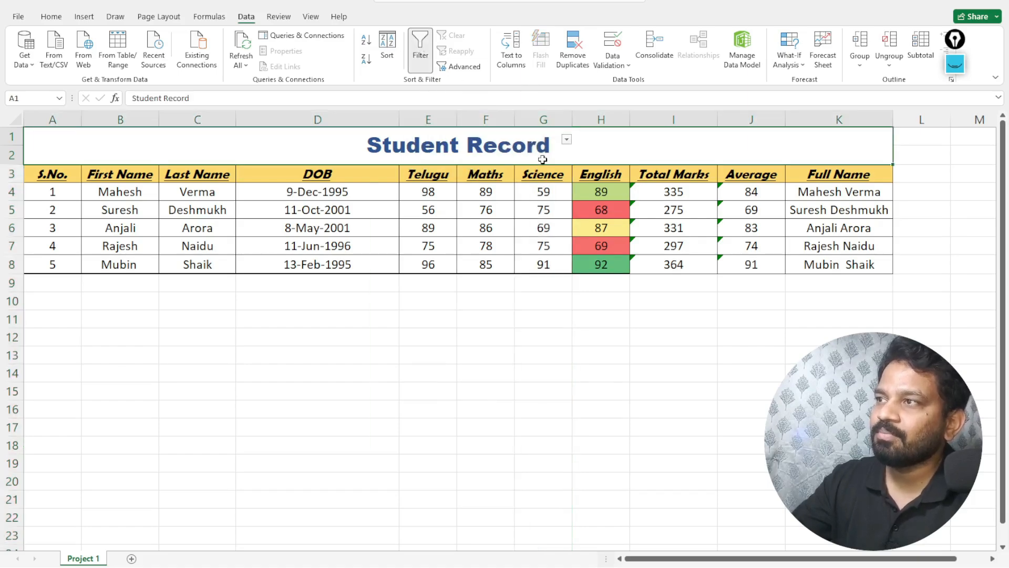
click(567, 141)
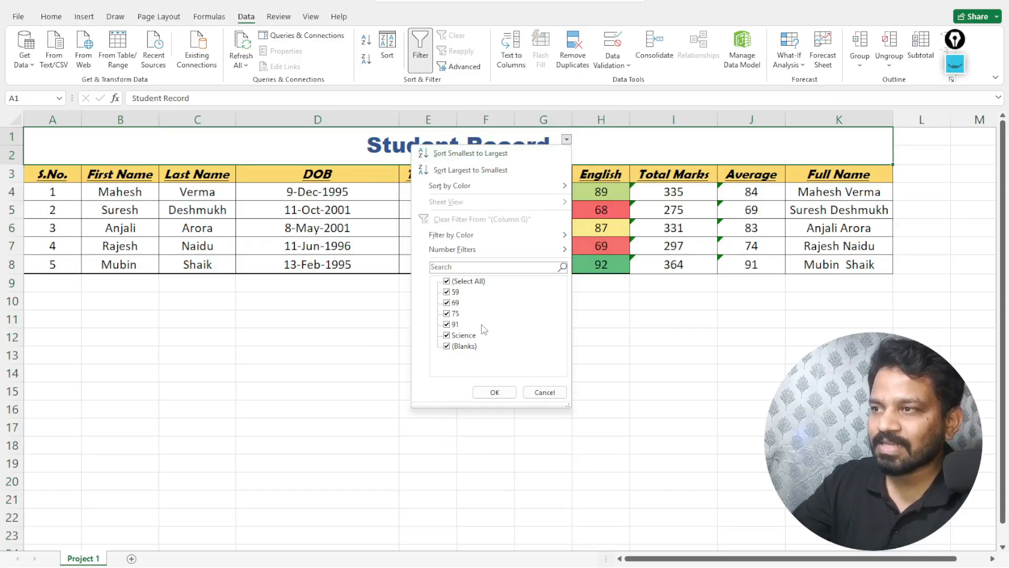
click(463, 170)
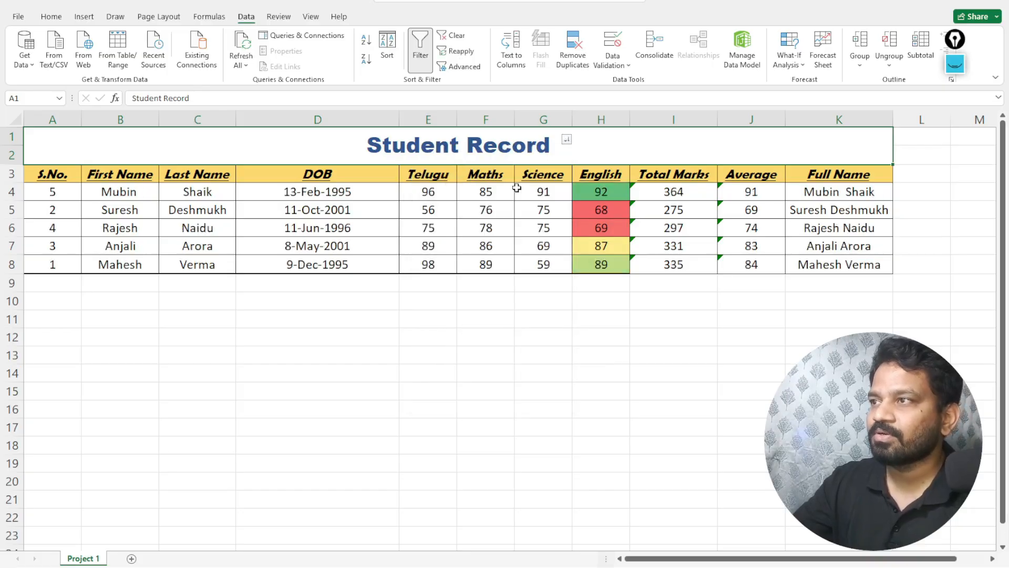
Examine the sorted student rows, comparing the Science marks in G4:G8 with the Telugu and English marks.
click(554, 196)
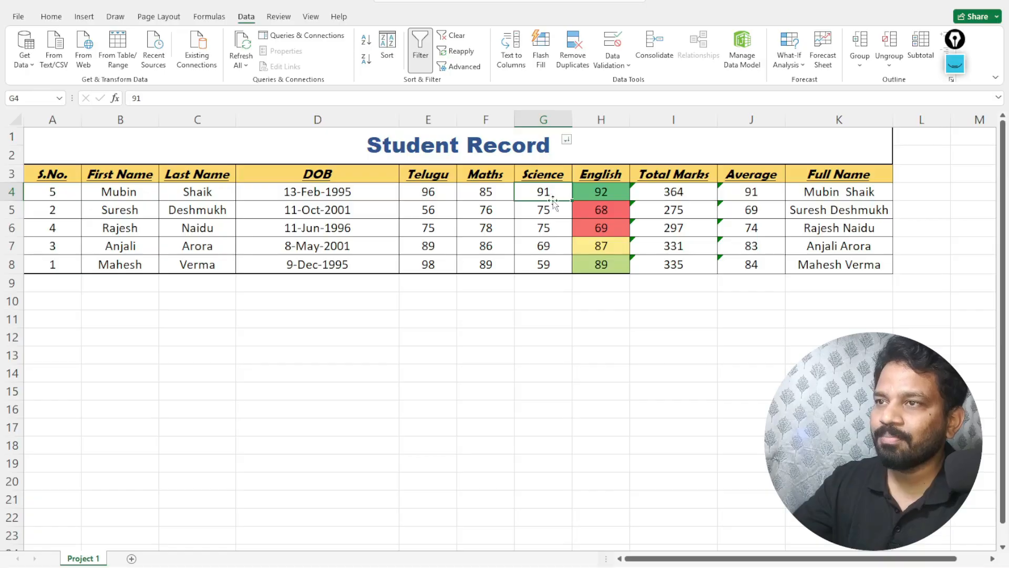
click(550, 210)
click(538, 265)
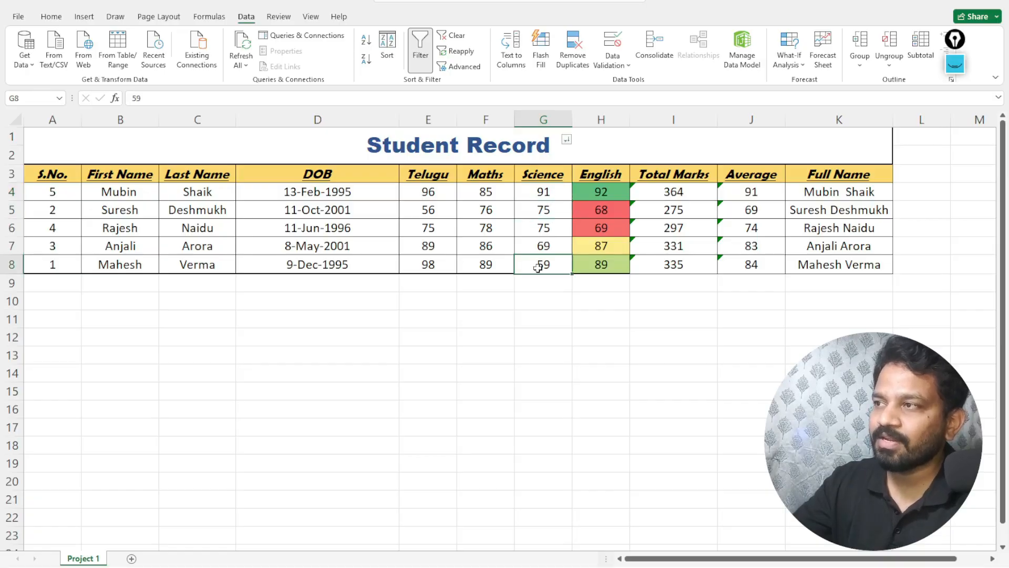
click(594, 192)
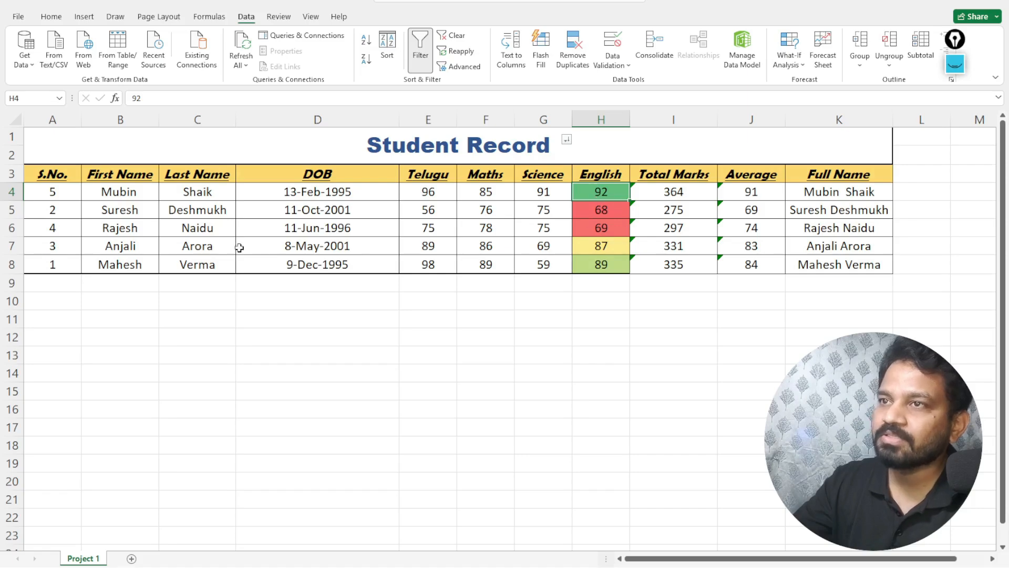
click(100, 194)
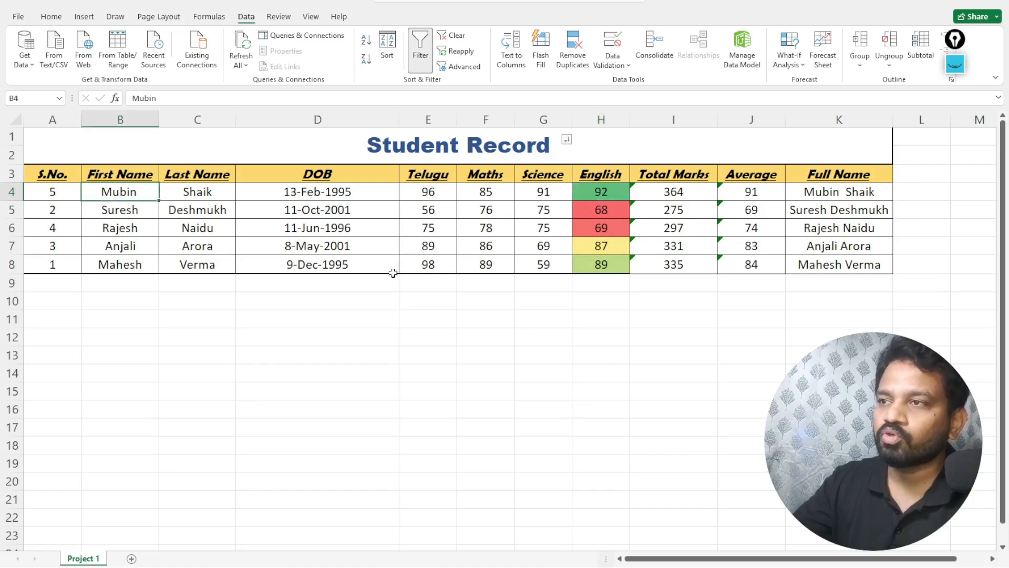
click(536, 194)
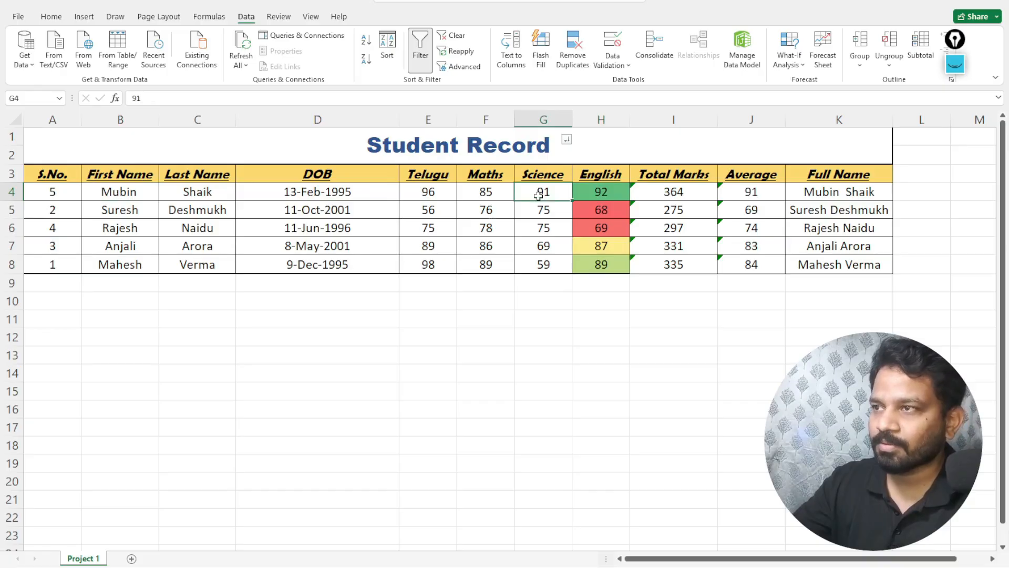
click(430, 197)
click(425, 267)
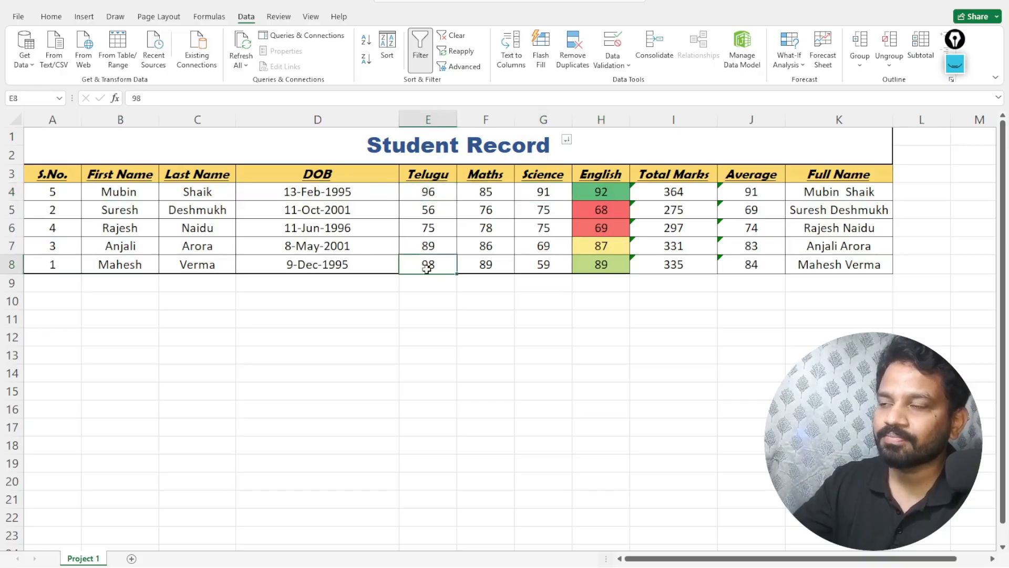
click(436, 213)
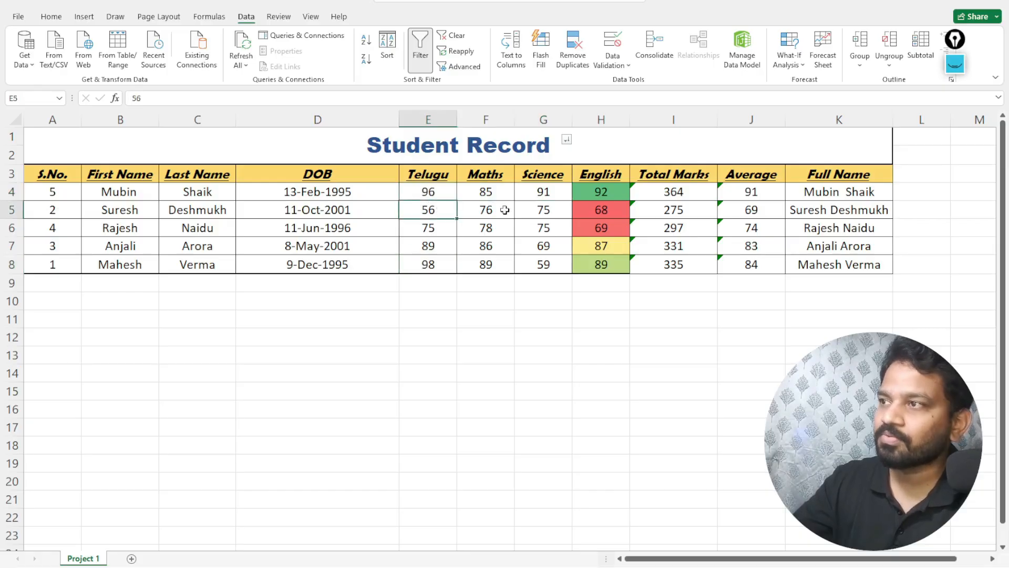
click(546, 194)
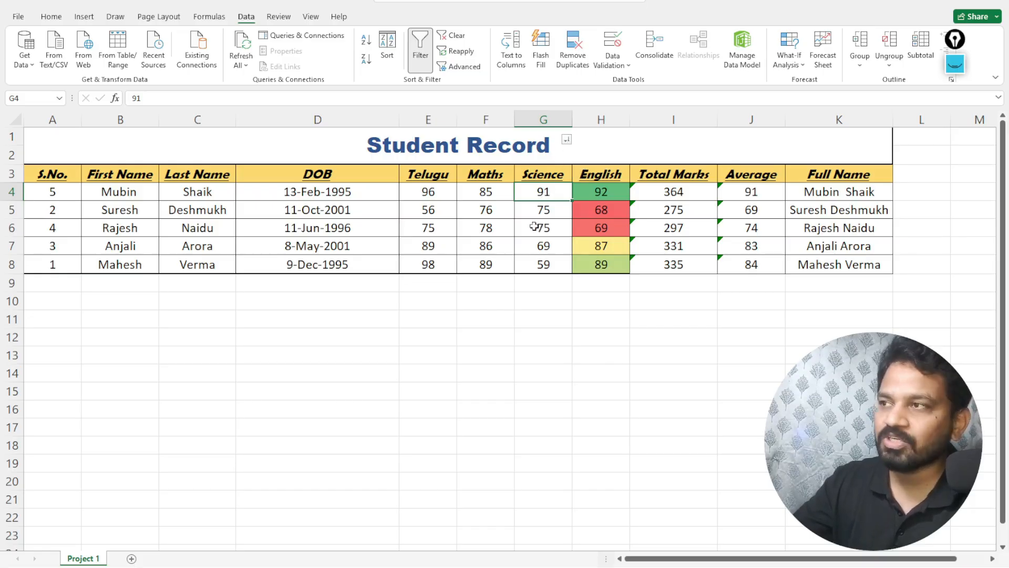
Turn off the filter on Science column G.
click(565, 142)
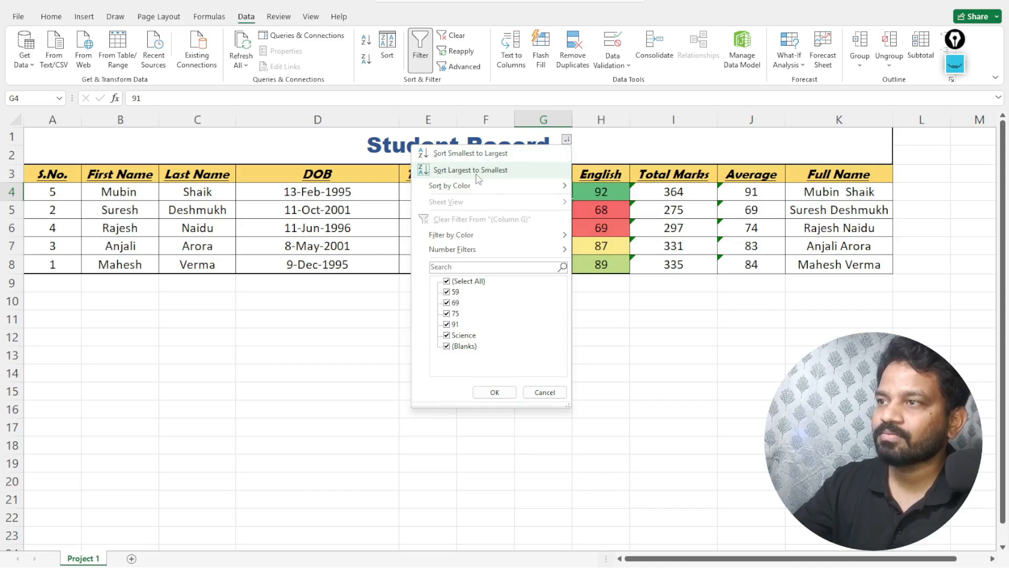
click(543, 301)
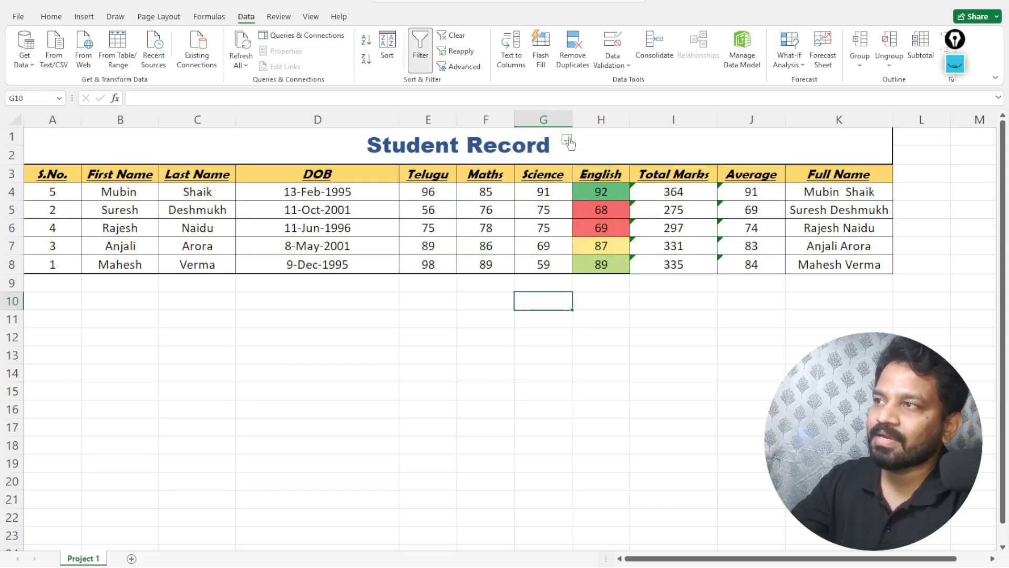
click(543, 119)
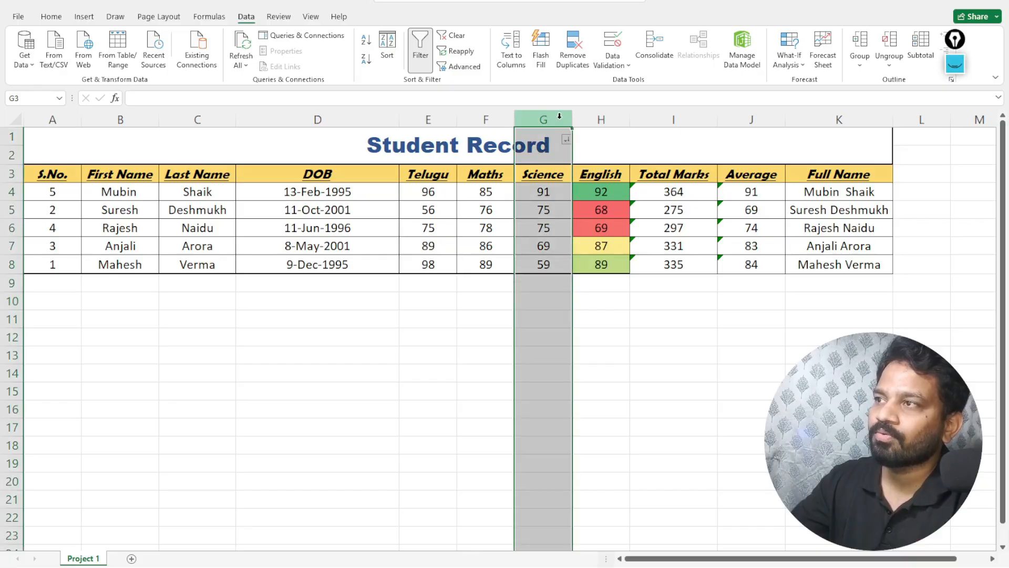
click(420, 48)
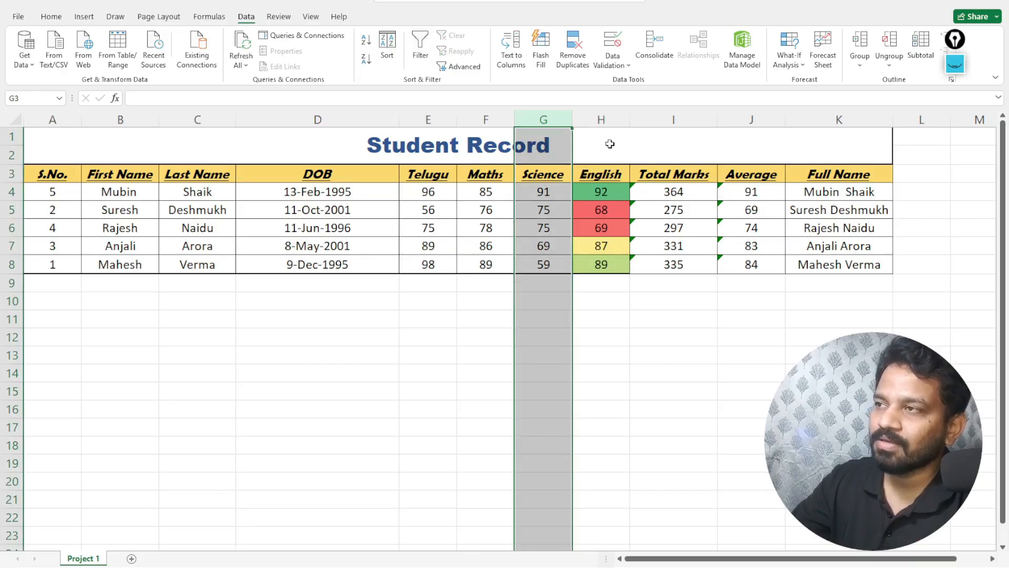
click(577, 158)
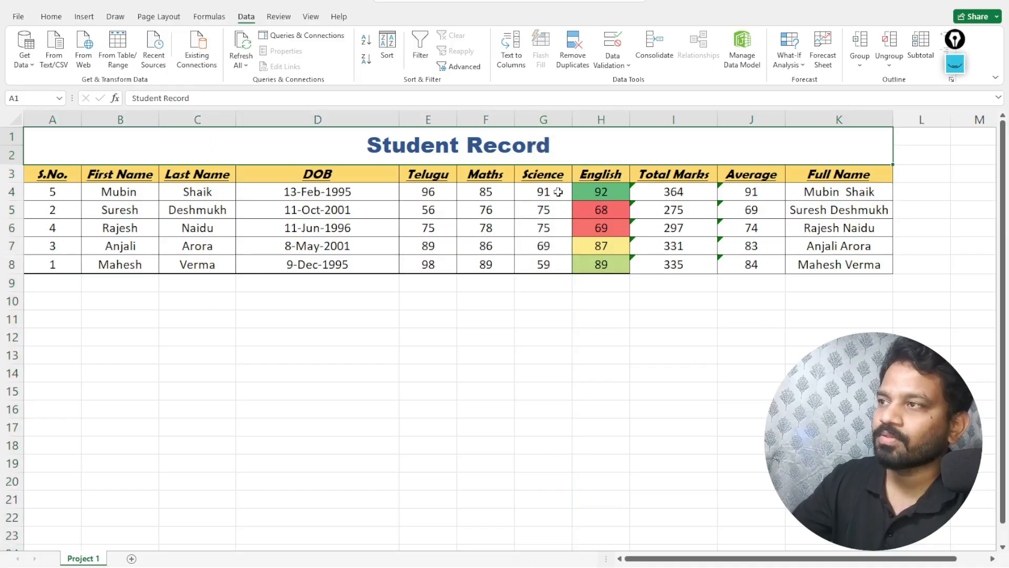
Select only the Science marks in G4:G8 and turn on filtering for them.
click(546, 194)
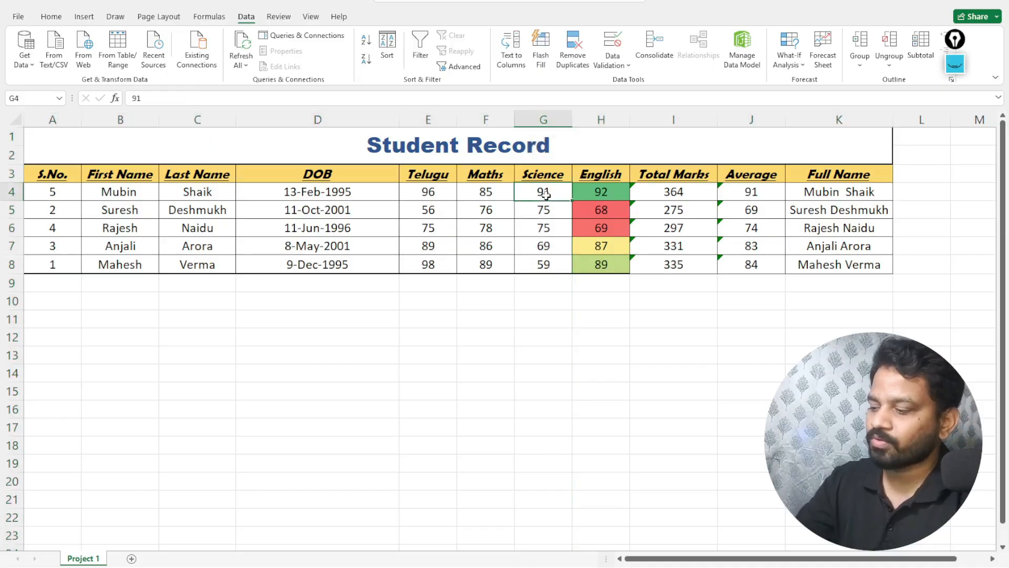
key(shift+Down)
key(shift+Down)
key(shift+Down)
key(shift+Down)
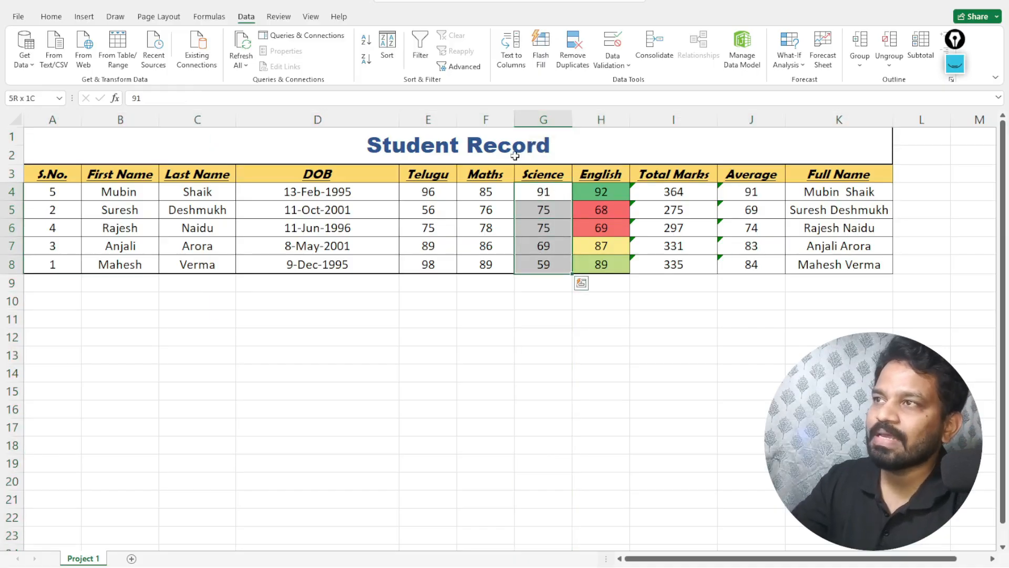
click(420, 50)
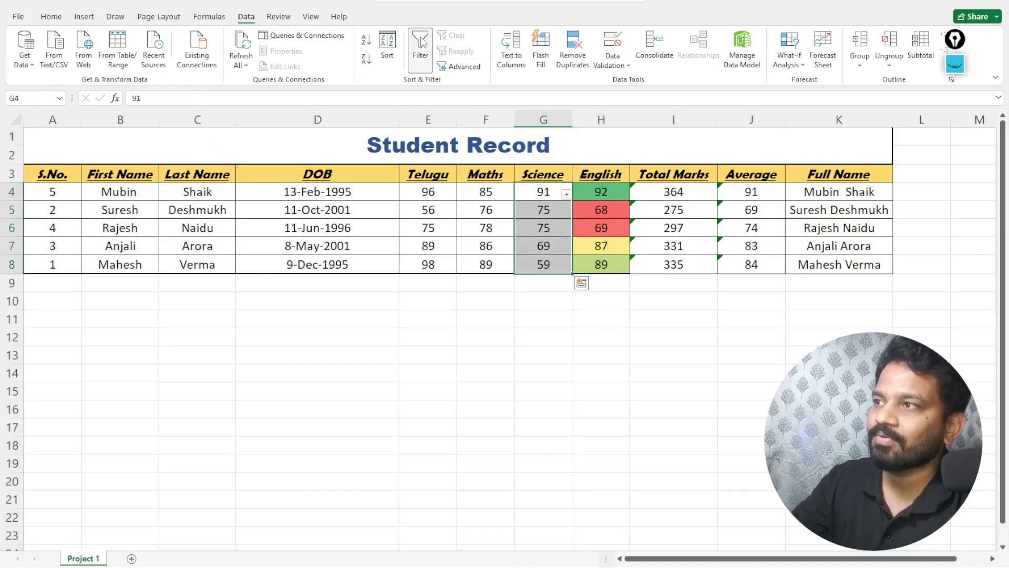
Sort G4:G8 from largest to smallest, continuing with the current selection, and remove the filter.
click(565, 195)
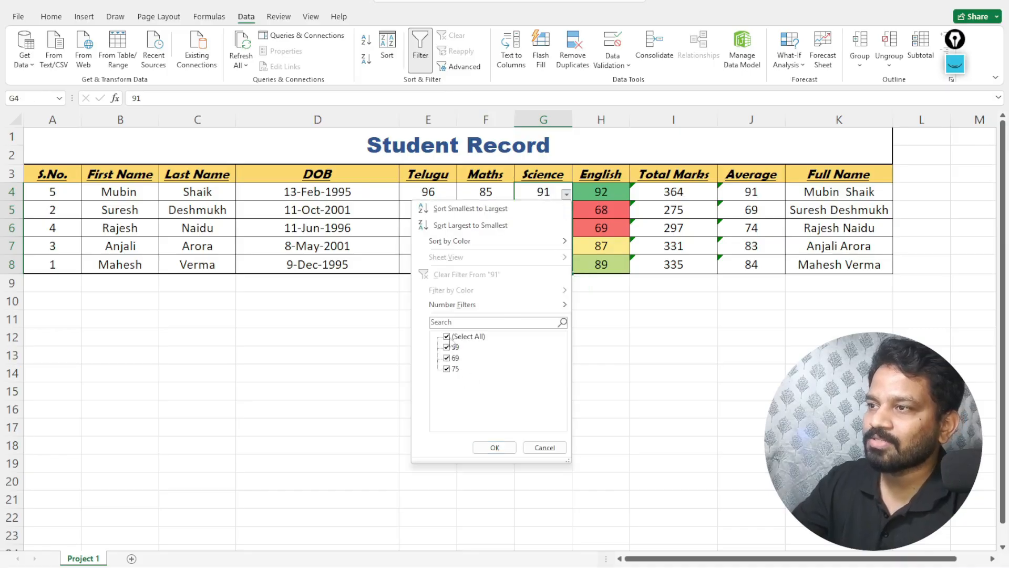
click(455, 226)
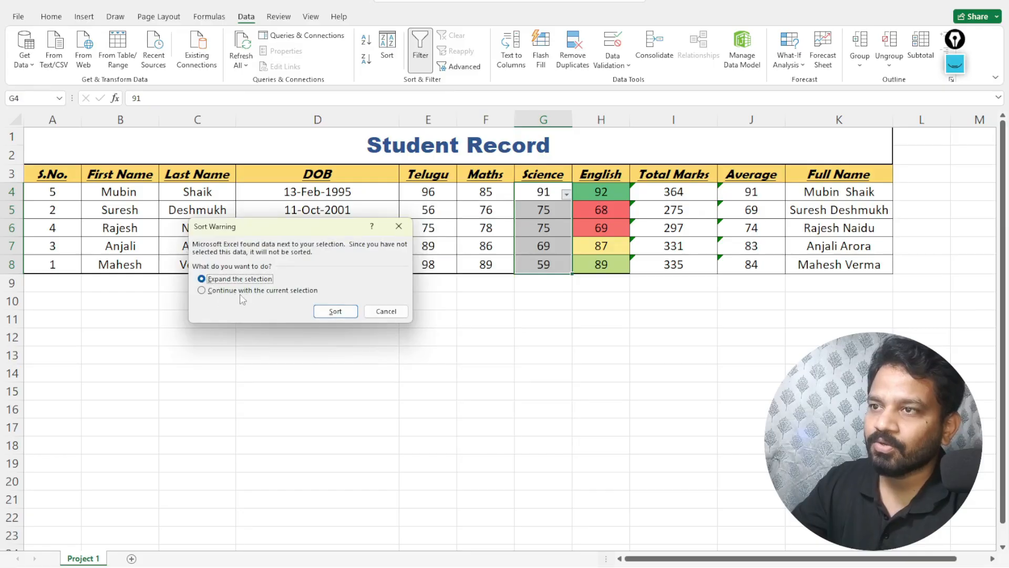
click(201, 292)
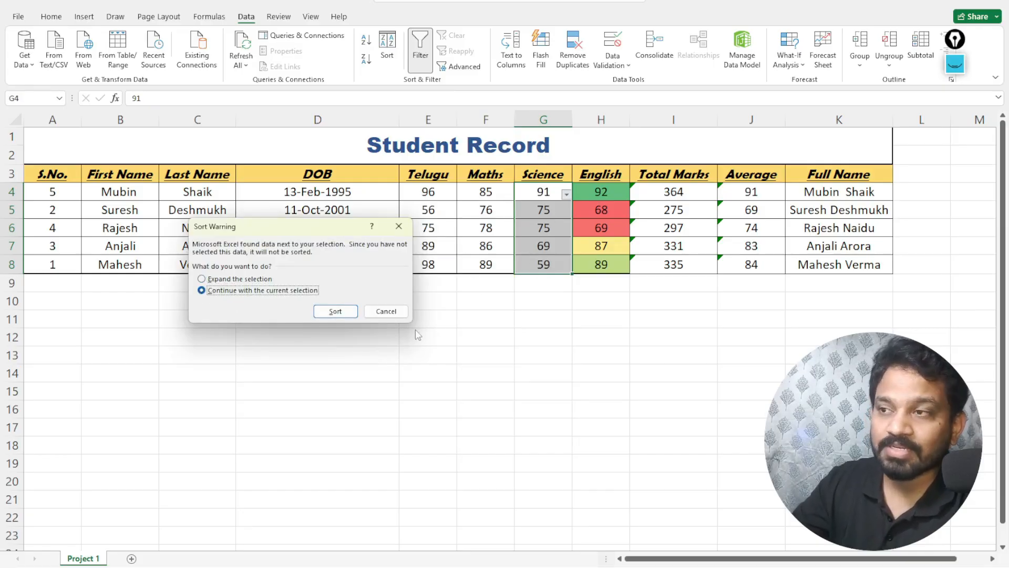
click(335, 312)
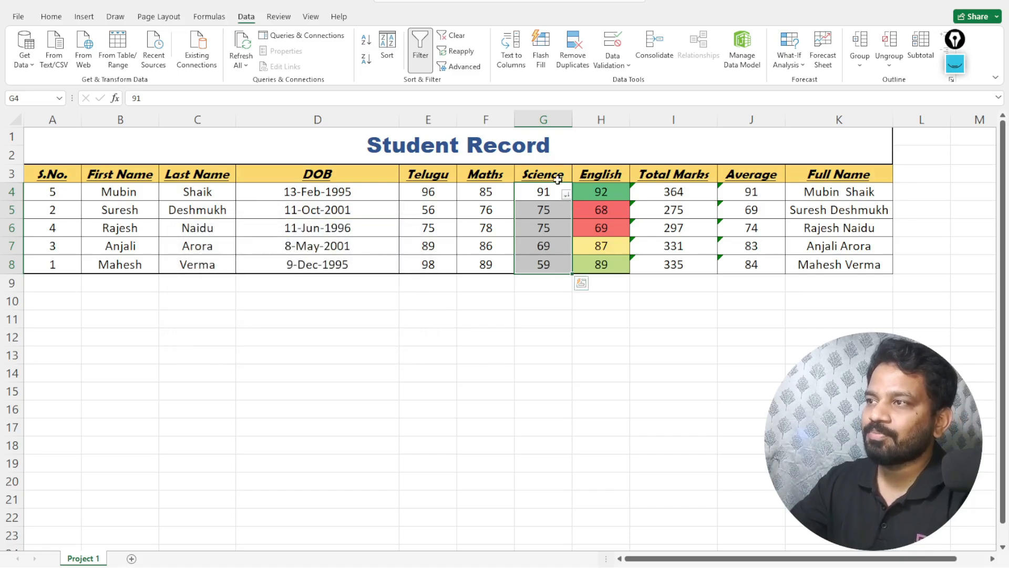
click(422, 47)
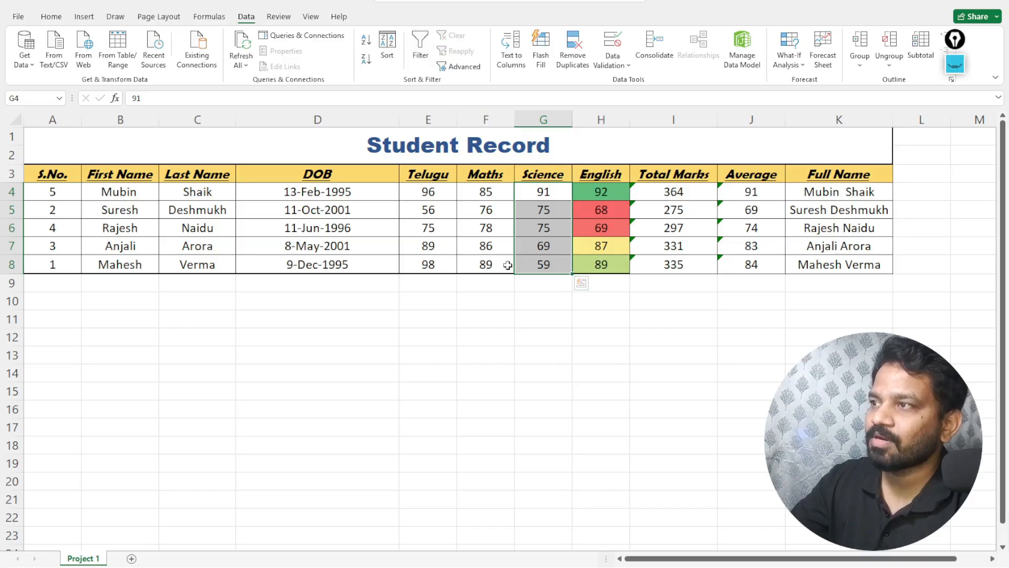
click(523, 349)
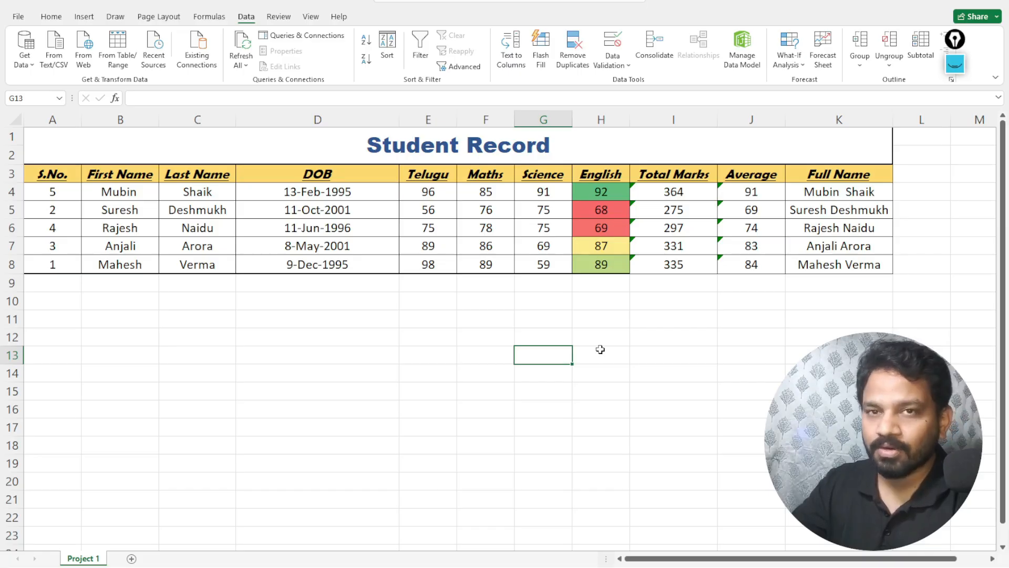
Undo the recent filter and sort changes until the student rows are back in S.No. order 1 to 5.
key(ctrl+z)
key(ctrl+z)
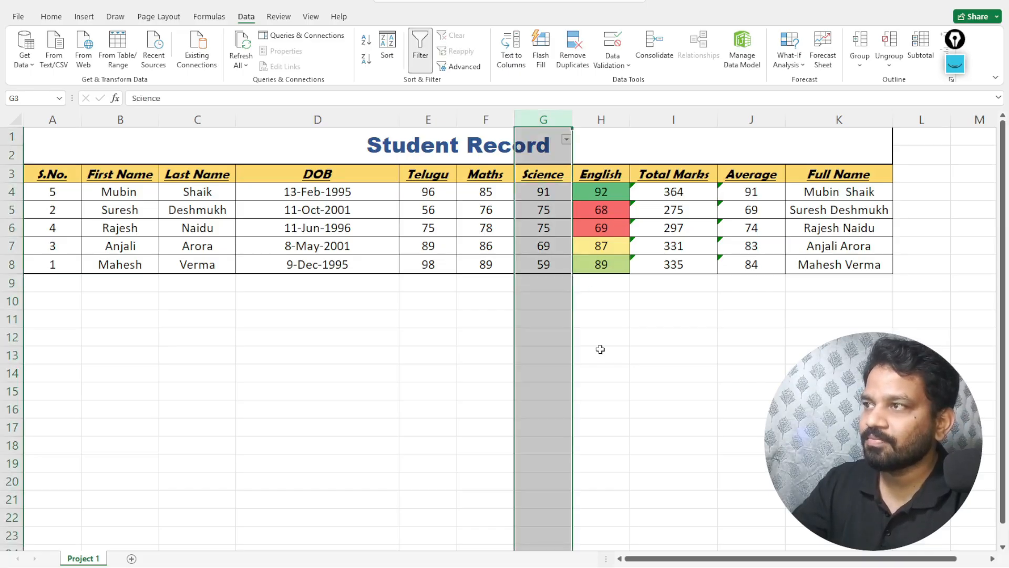
key(ctrl+z)
key(ctrl+z)
key(ctrl+z)
key(ctrl+z)
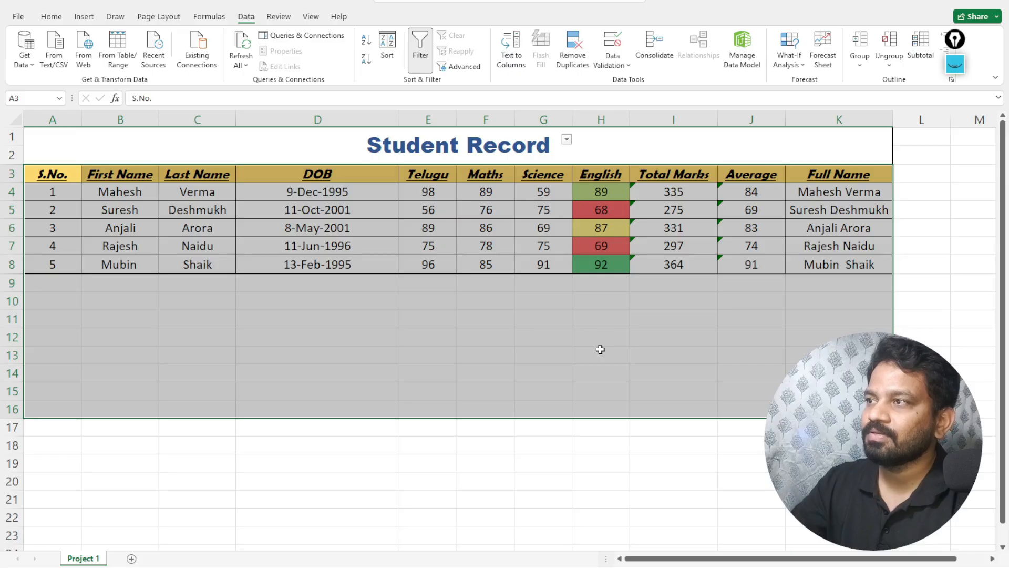
click(600, 350)
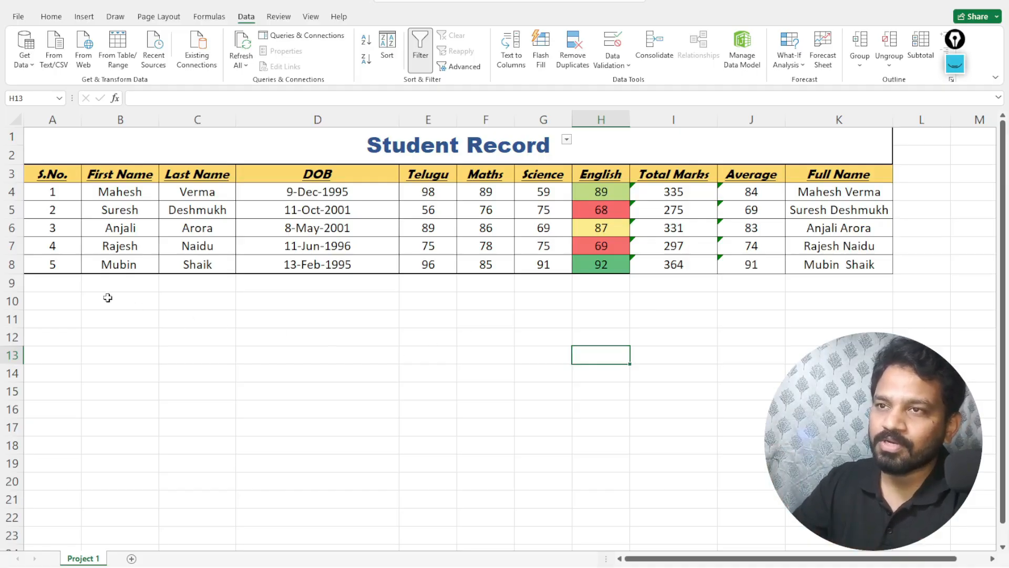
Copy the S.No. 3 student's record from row 6 and paste it into empty row 9 as a duplicate.
right_click(7, 228)
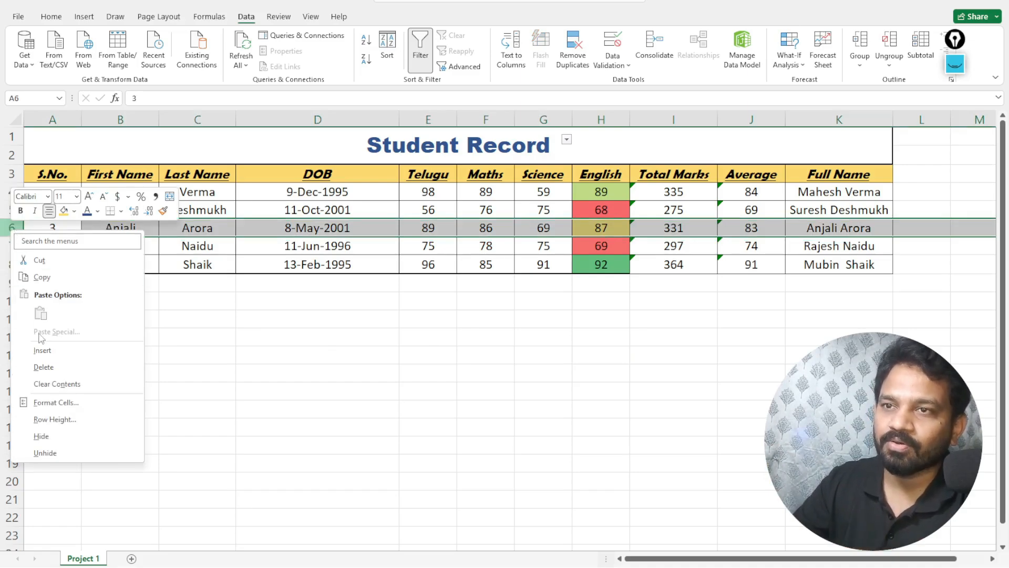
click(39, 278)
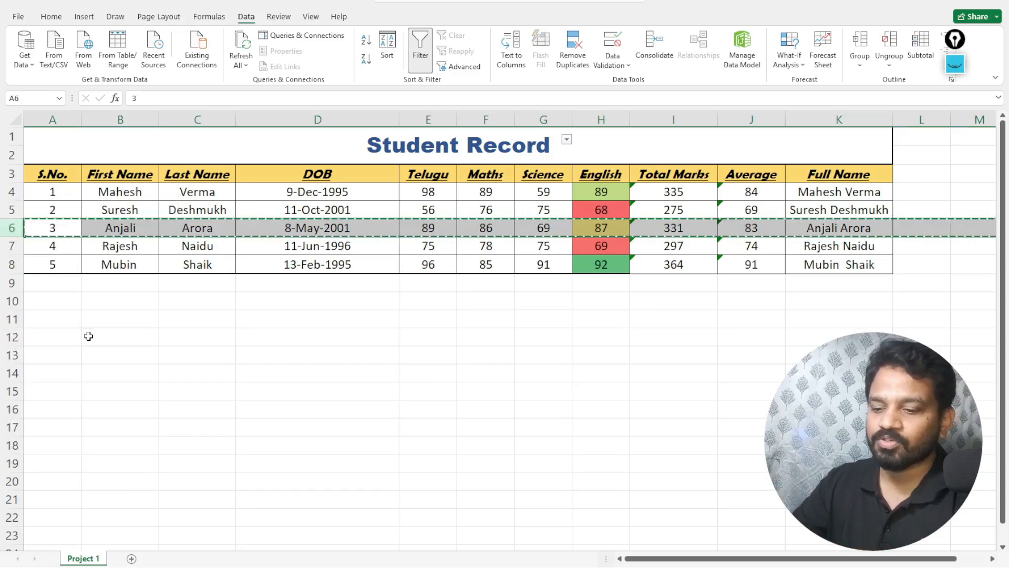
click(40, 285)
right_click(11, 284)
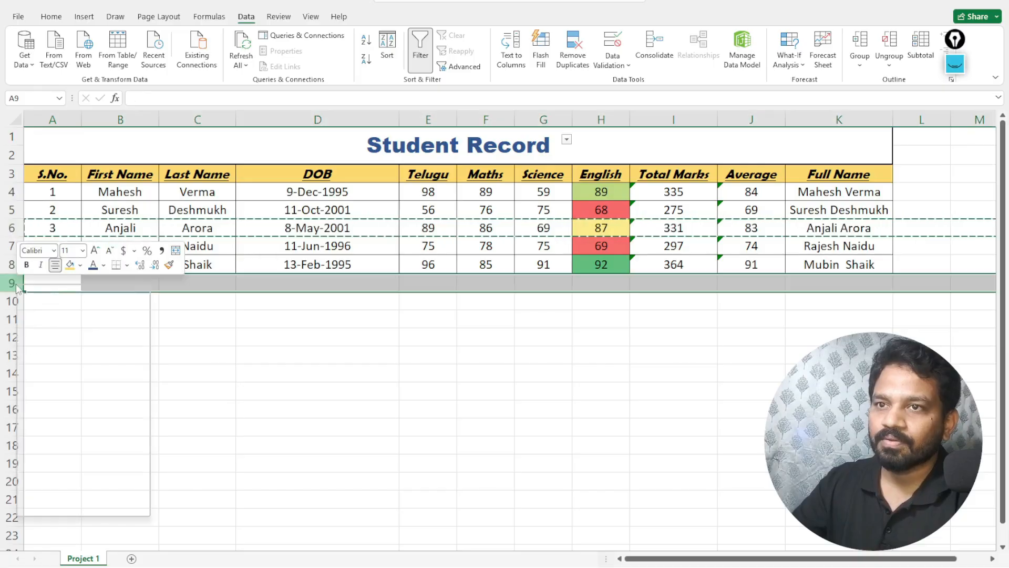
click(63, 403)
click(244, 373)
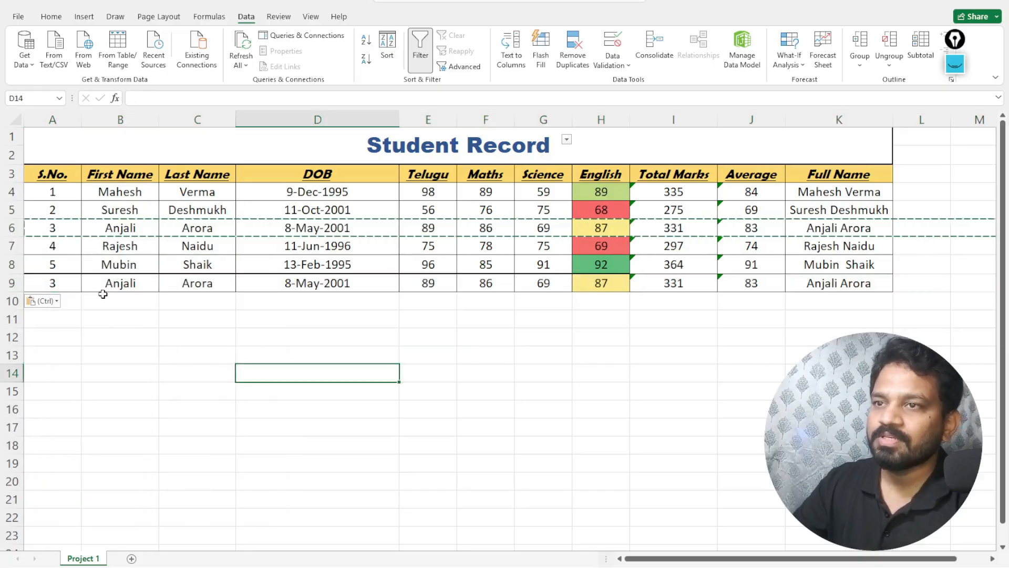
click(119, 282)
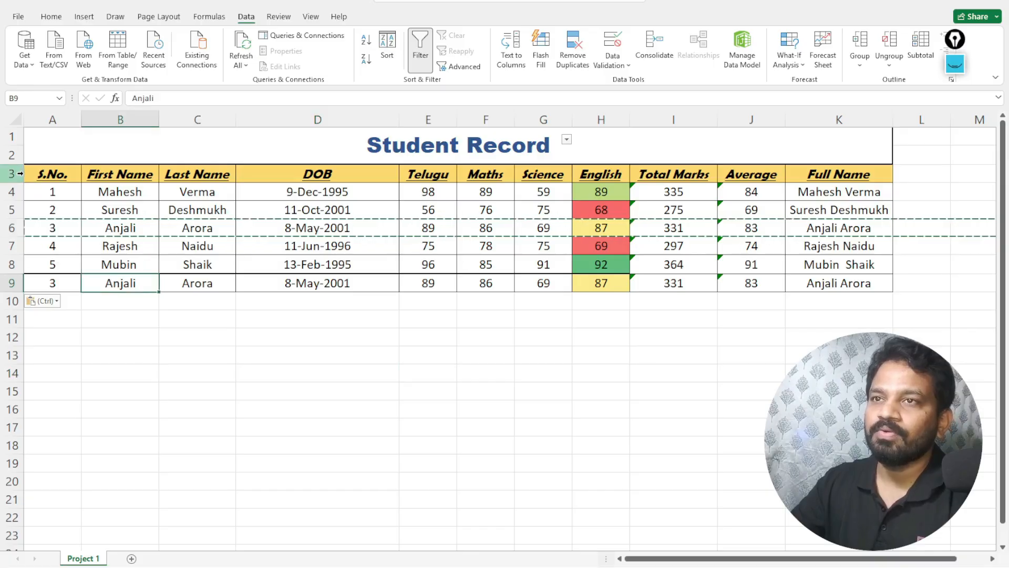
Try to remove duplicates from A1:K9 with My data has headers enabled and the Student Record column checked.
click(48, 160)
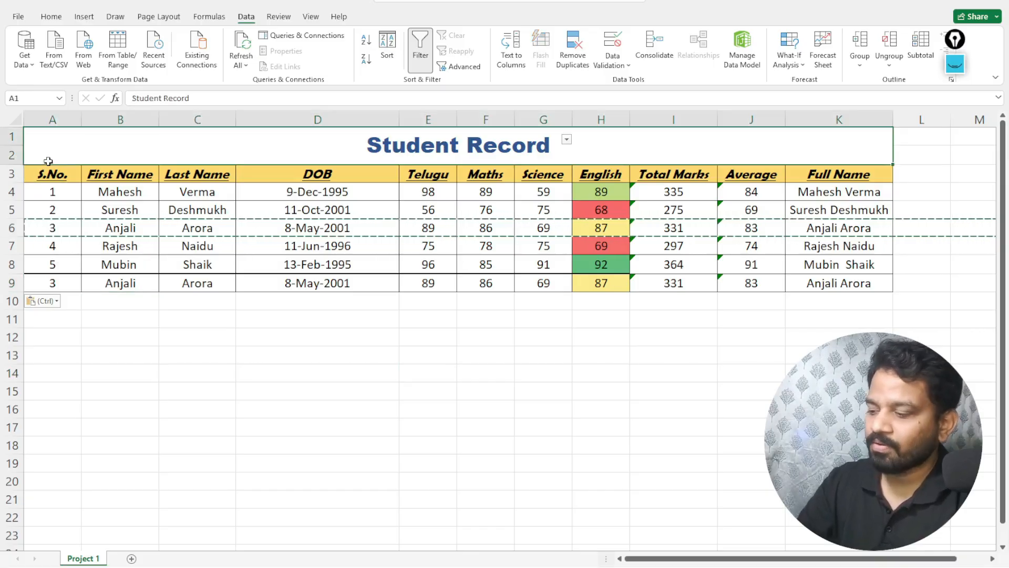
key(shift+Down)
key(shift+Down)
key(shift+Down)
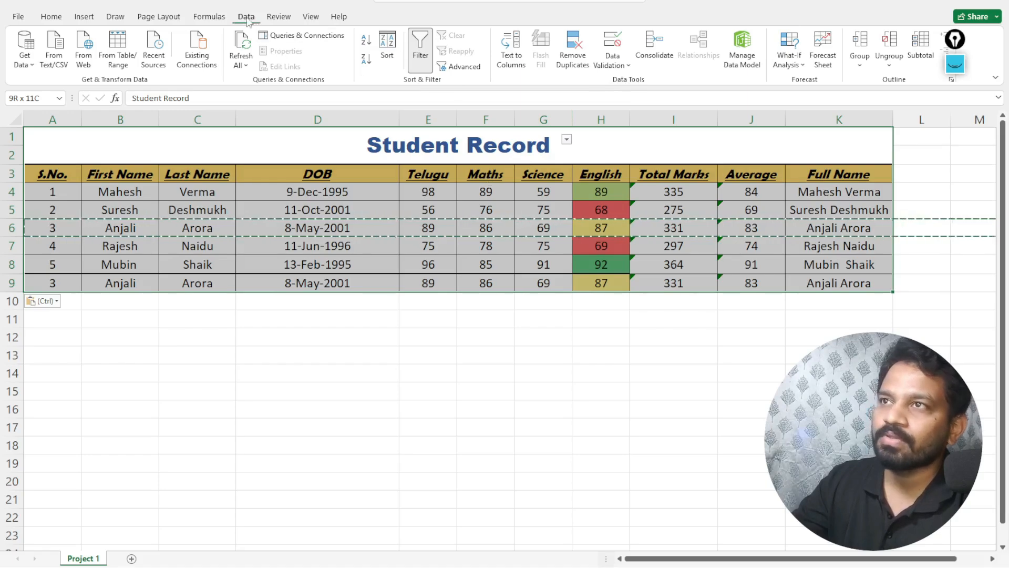
click(573, 47)
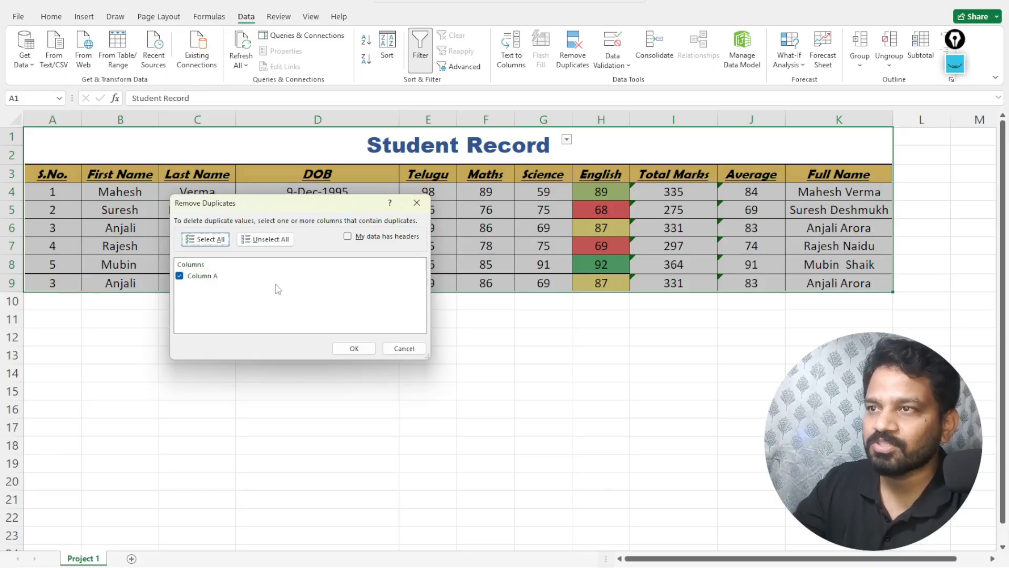
click(349, 237)
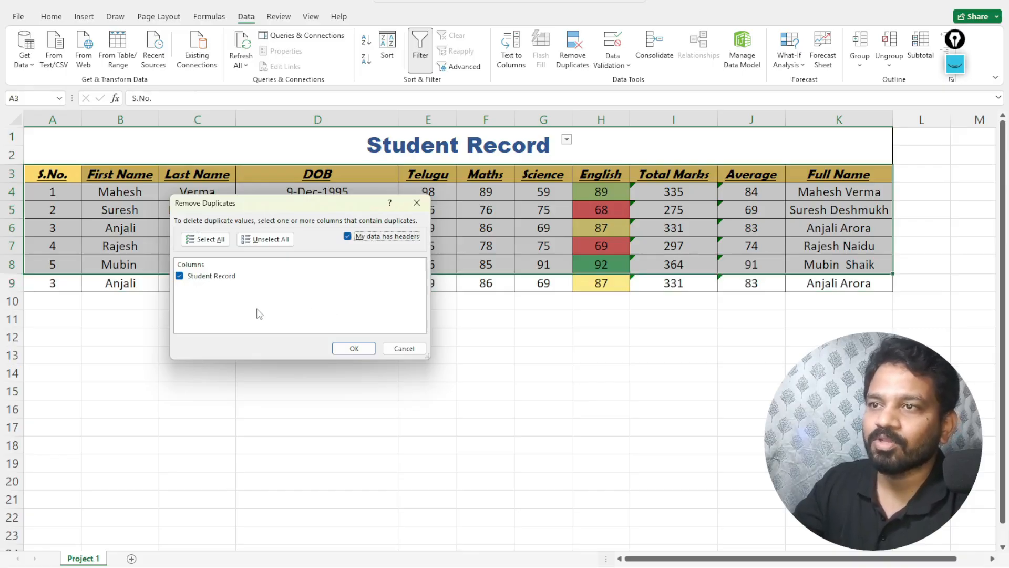
click(354, 349)
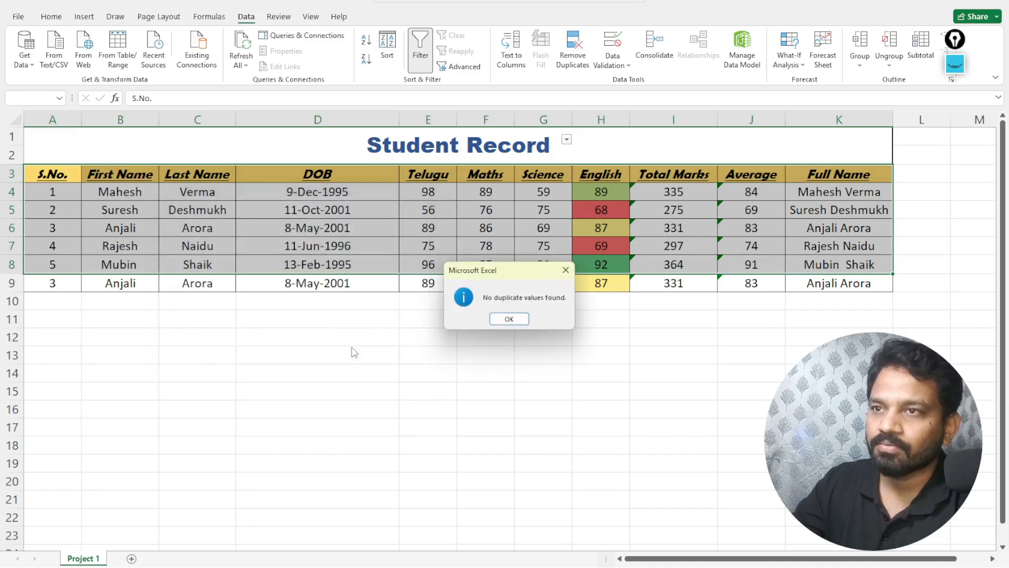
Remove duplicates from A1:K10 with My data has headers enabled and the Student Record column checked.
click(509, 319)
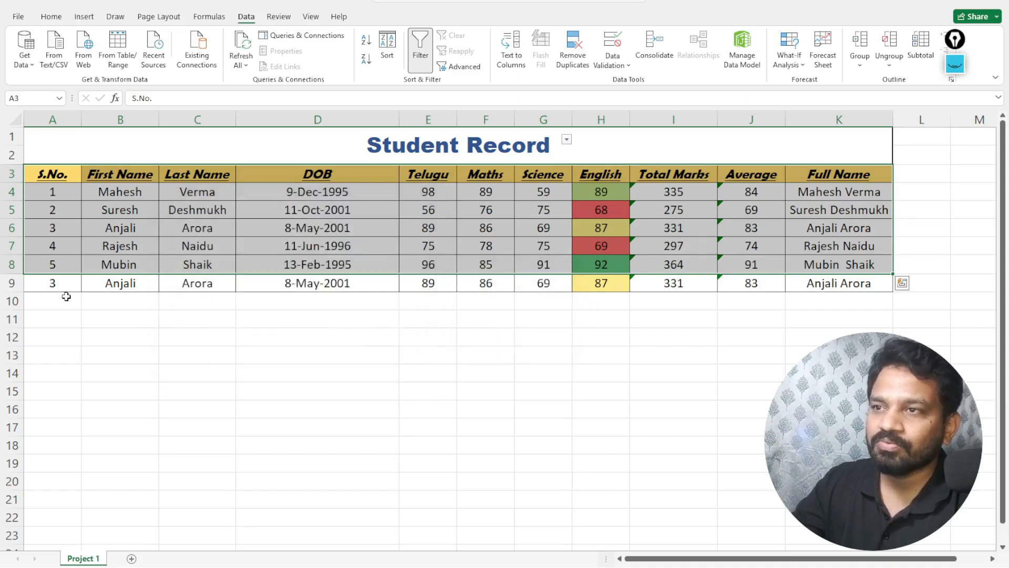
click(164, 339)
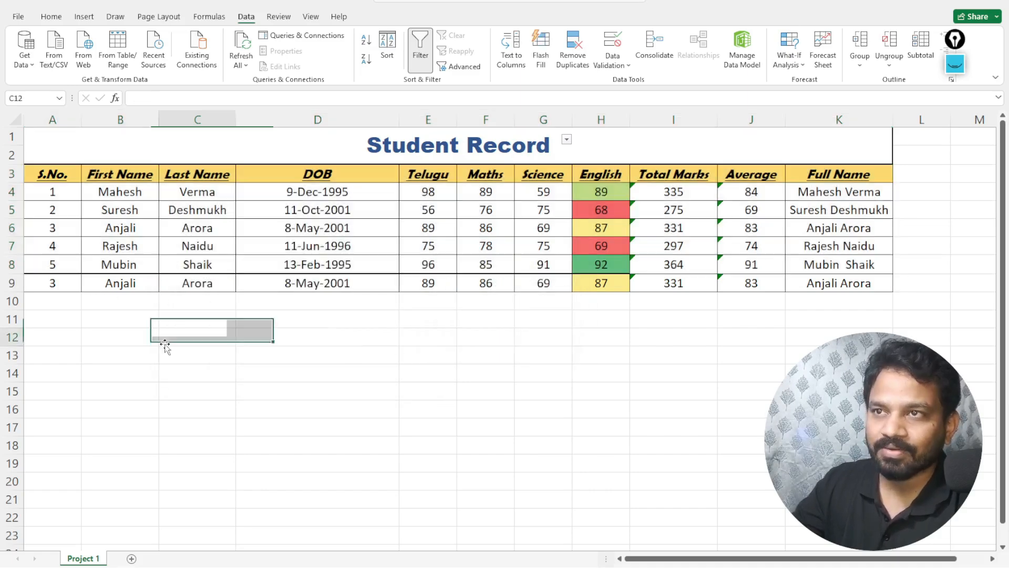
click(54, 151)
key(shift+Down)
key(shift+Down)
key(shift+Down)
key(shift+Down)
key(shift+Down)
key(shift+Down)
key(shift+Down)
key(shift+Down)
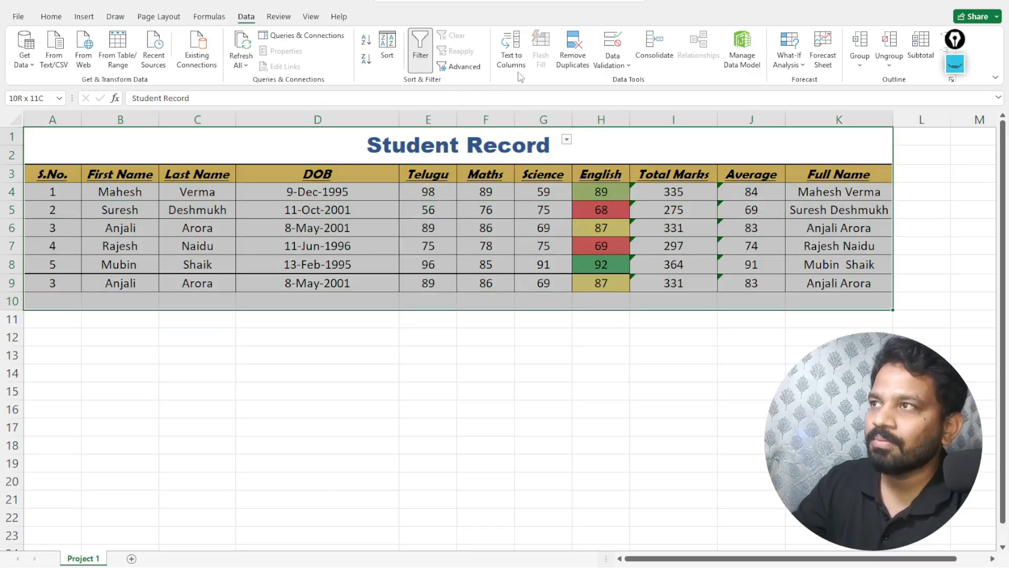
click(573, 53)
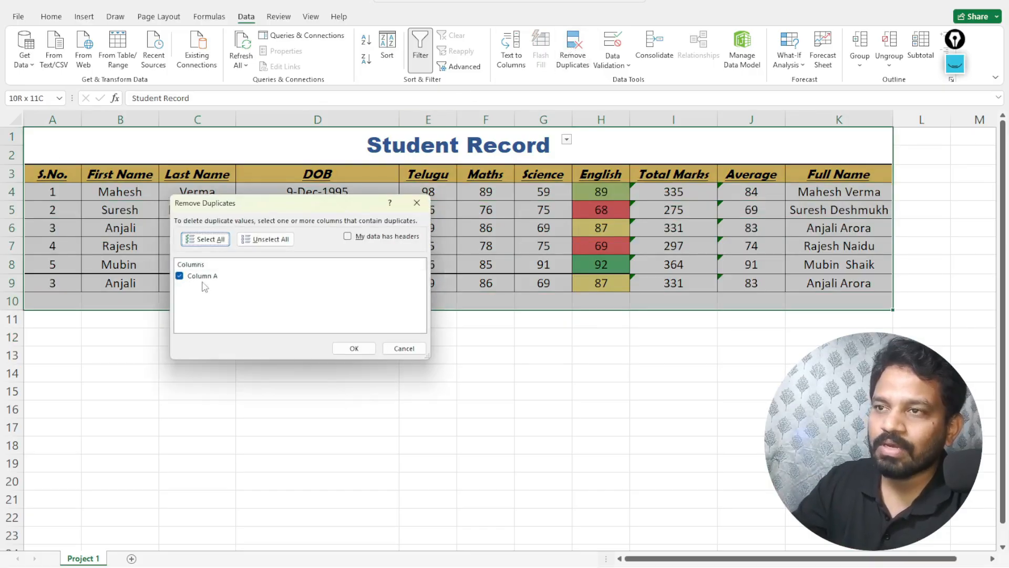
click(348, 237)
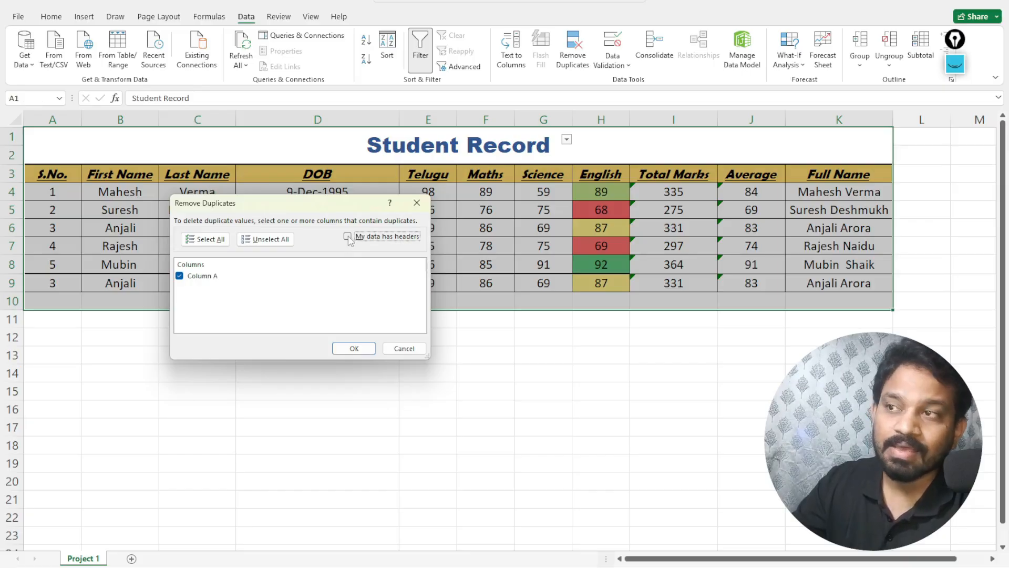
click(348, 237)
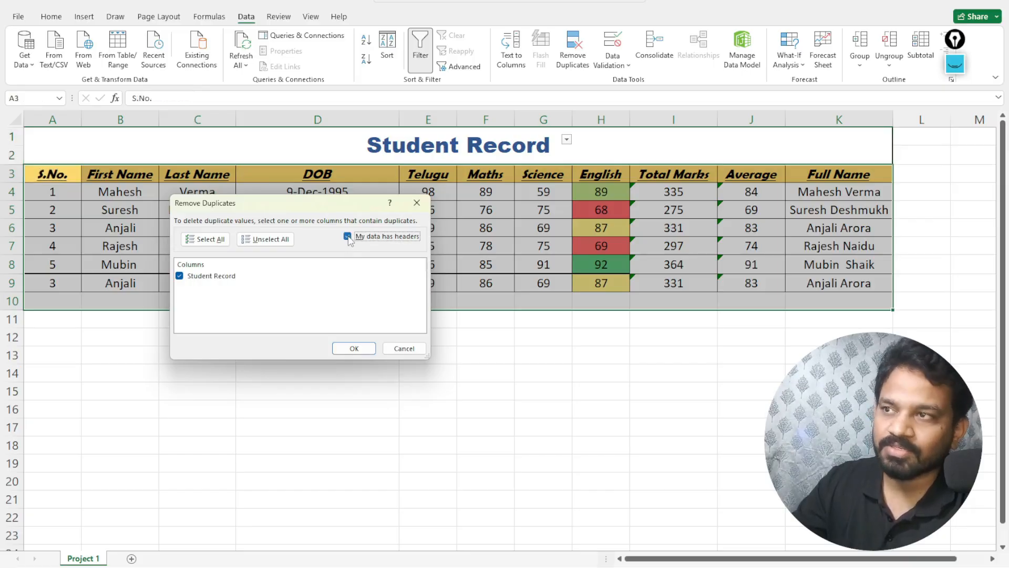
click(352, 350)
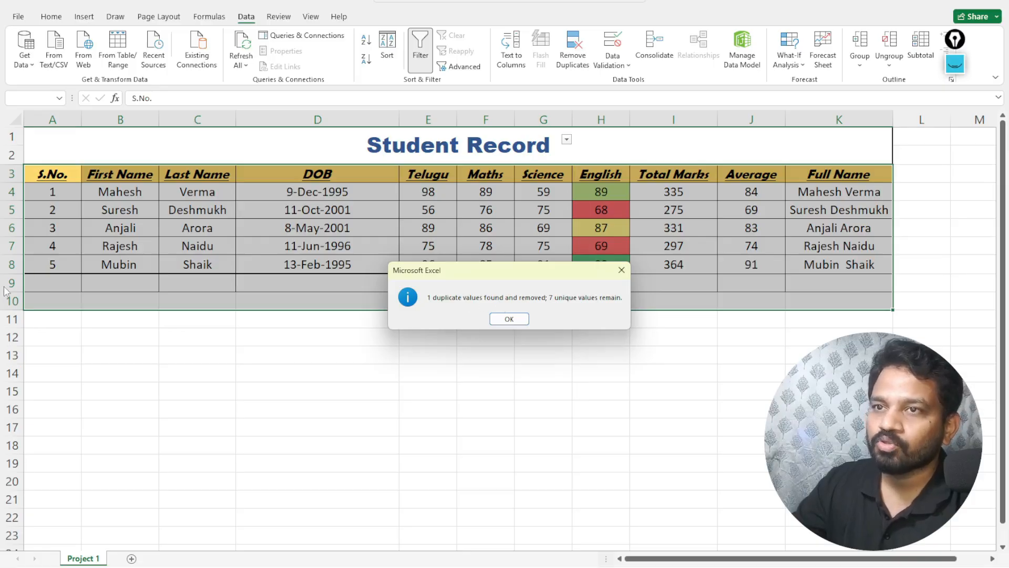
click(509, 319)
click(453, 349)
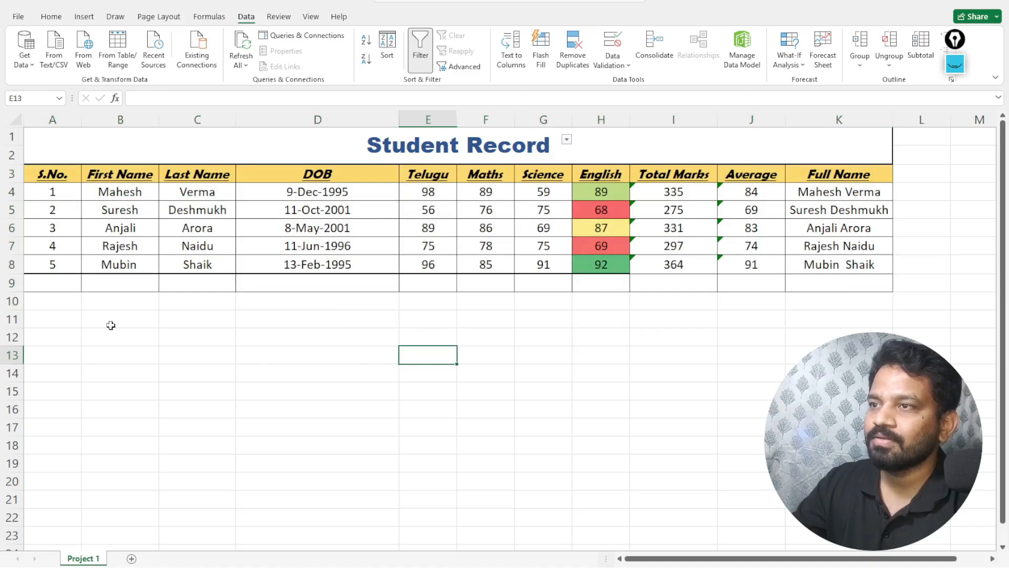